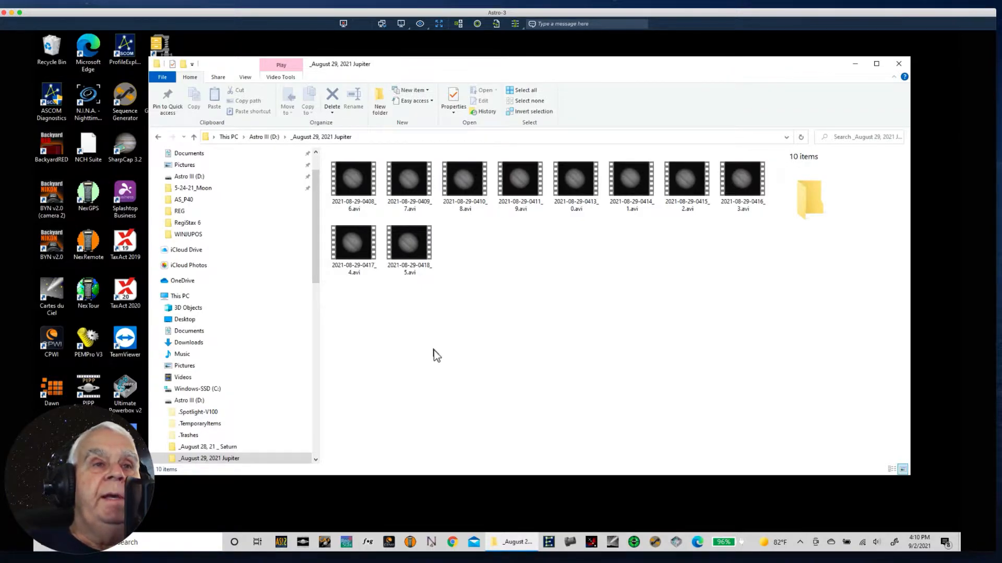
Minimize the Jupiter folder window, switch to PIPP, and enable its Planetary optimisation.
left_click(851, 67)
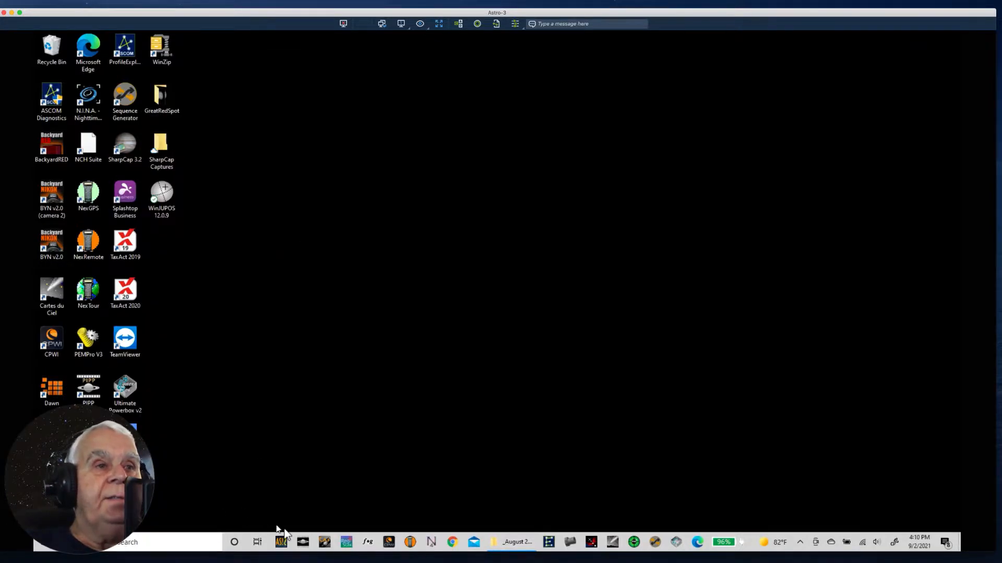
left_click(303, 543)
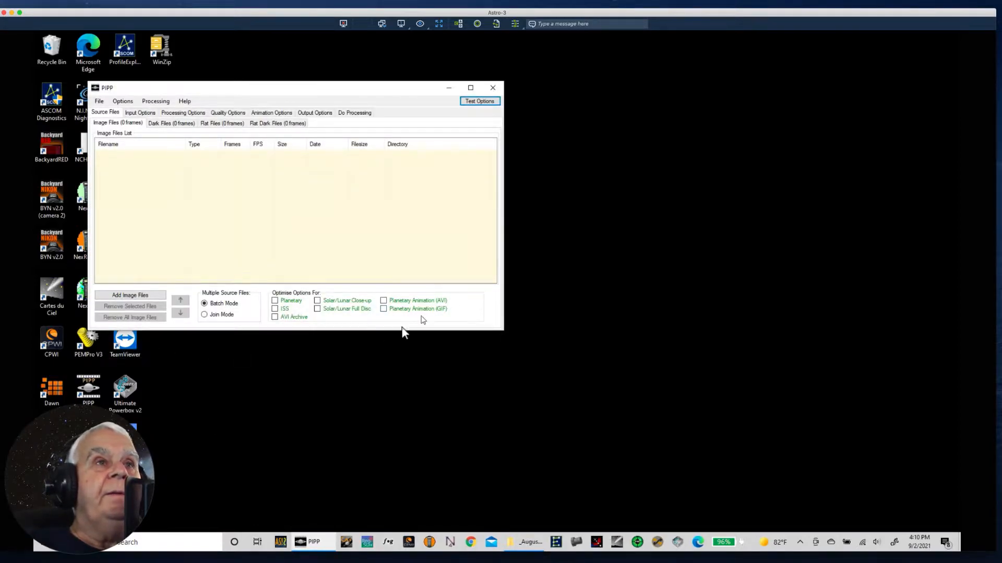
left_click(275, 301)
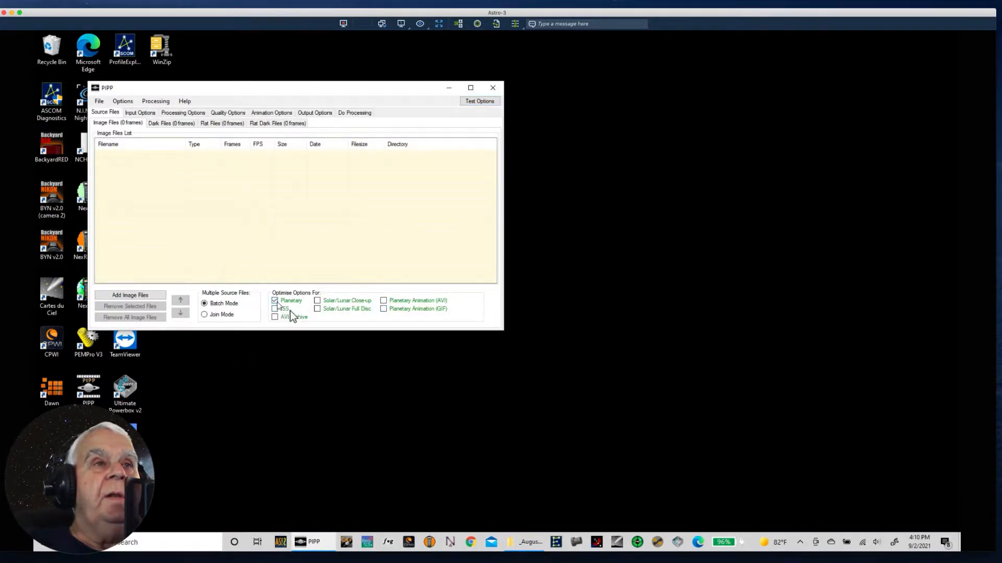
Add all ten AVI files from the _August 29, 2021 Jupiter folder, decline debayering, and place the output preview beside the main window.
left_click(110, 297)
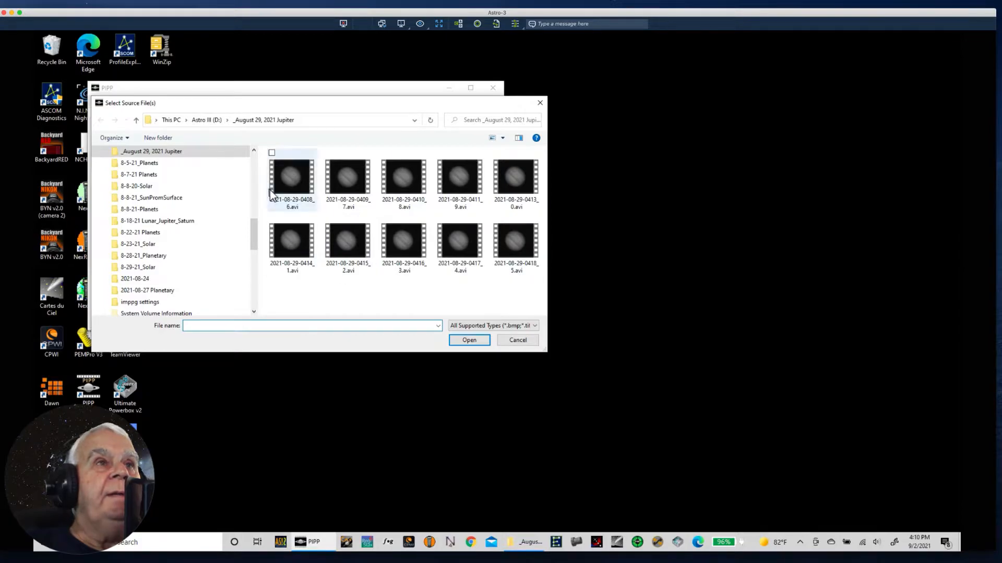
left_click(290, 180)
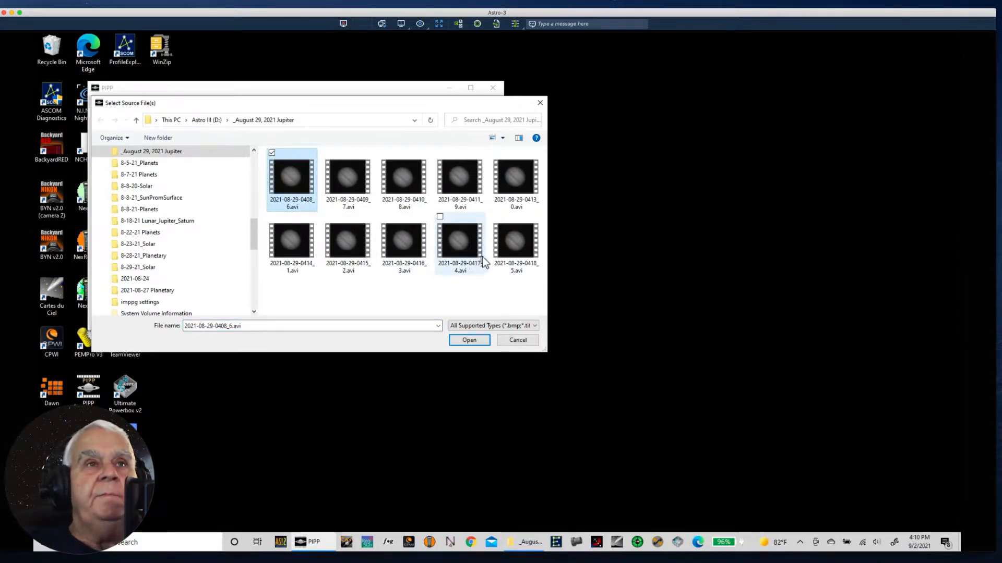
left_click(514, 242, "shift")
left_click(468, 341)
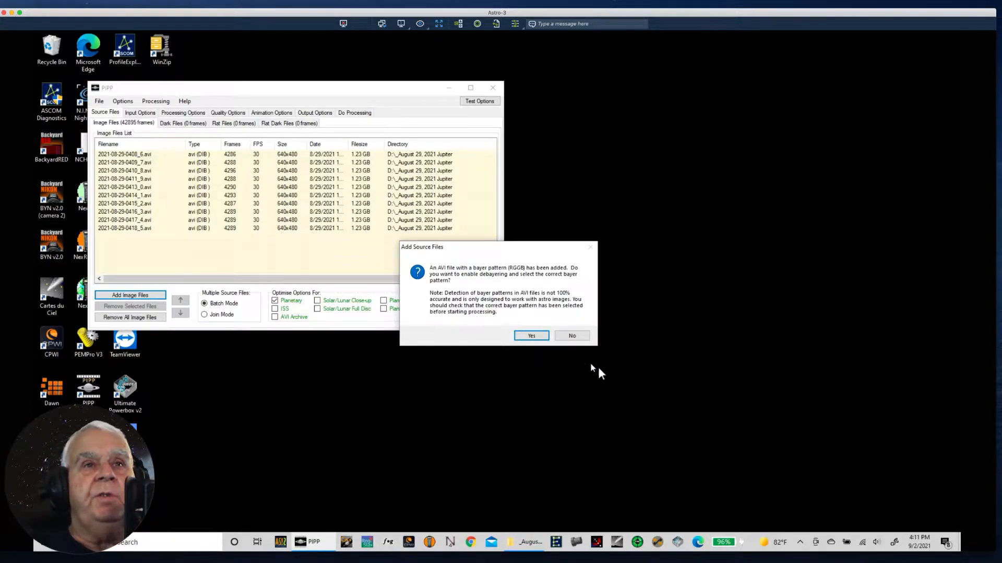
left_click(572, 335)
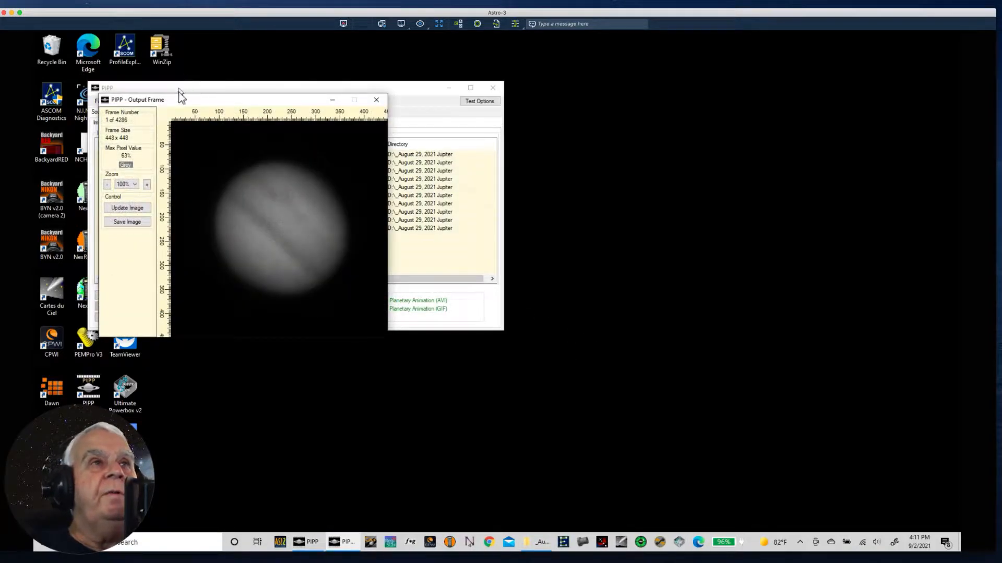
left_click_drag(180, 100, 604, 96)
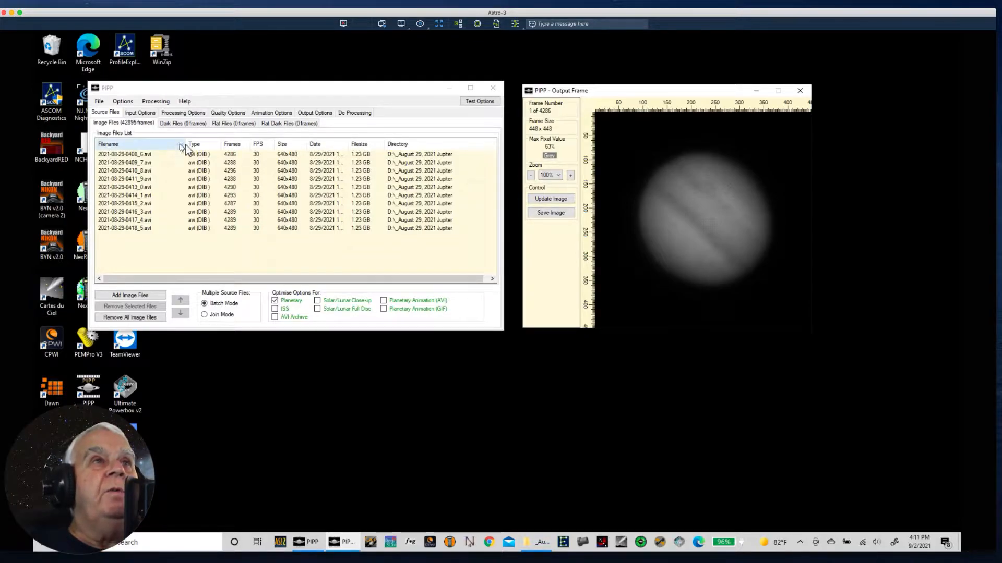
Examine the object detection, centring and cropping settings that the Planetary optimisation applies.
left_click(194, 113)
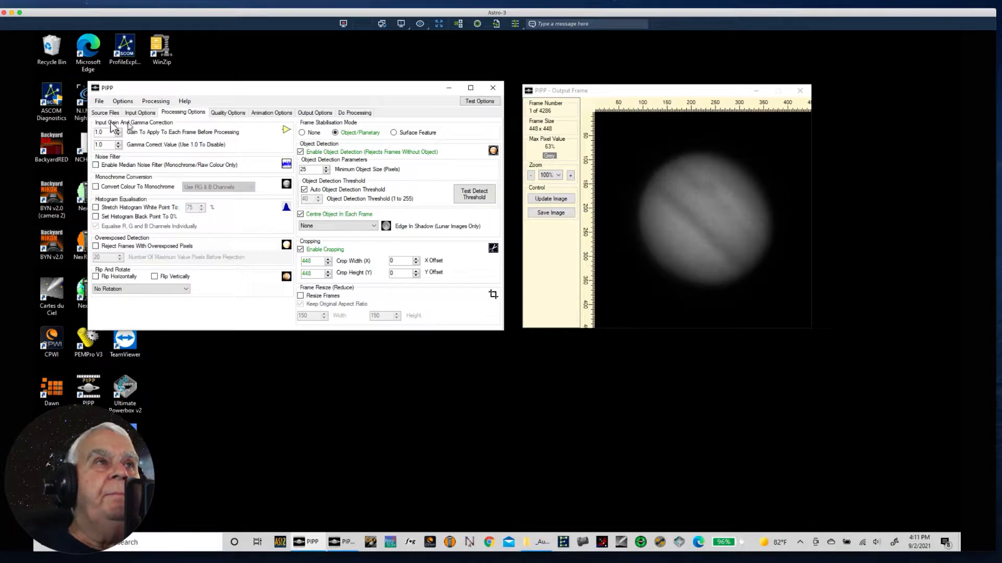
left_click(95, 114)
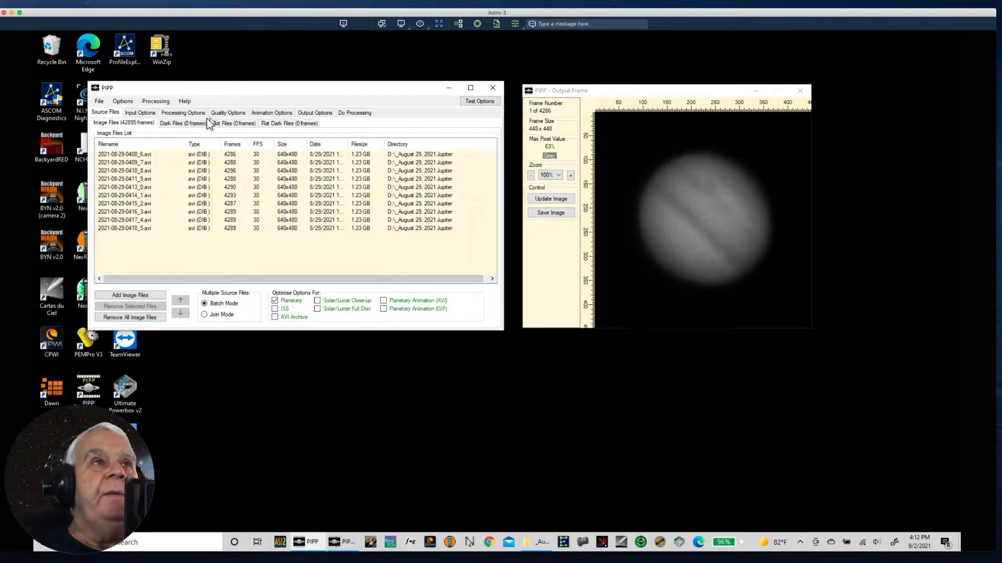
left_click(186, 114)
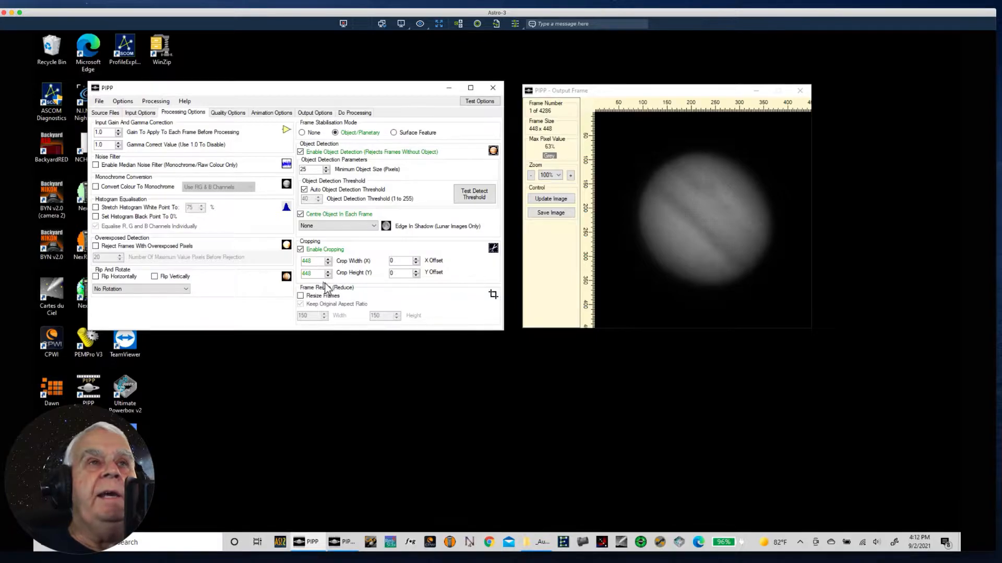
left_click(104, 113)
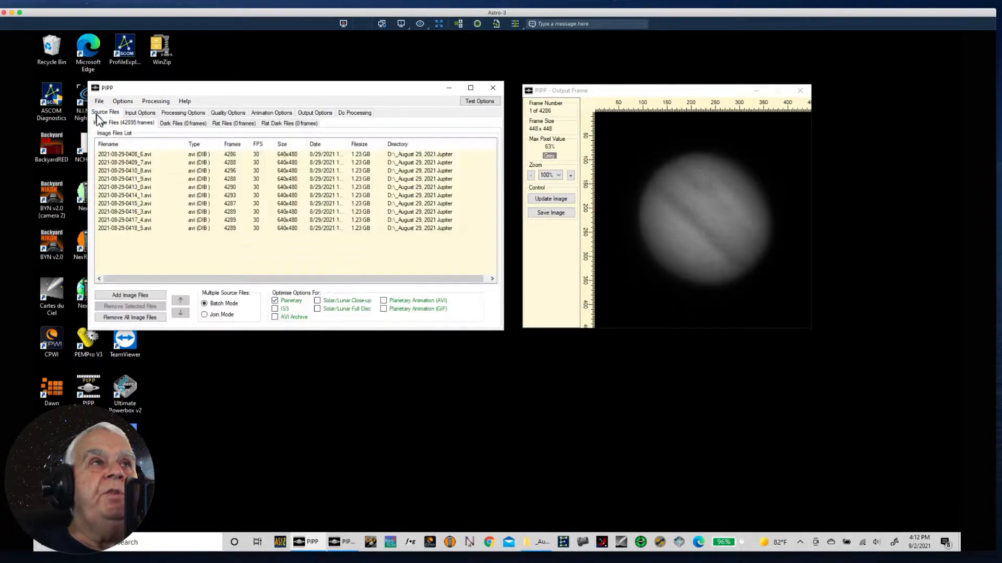
Turn off the Planetary optimisation, try Object/Planetary stabilisation on its own, and re-enable the Planetary optimisation.
left_click(276, 301)
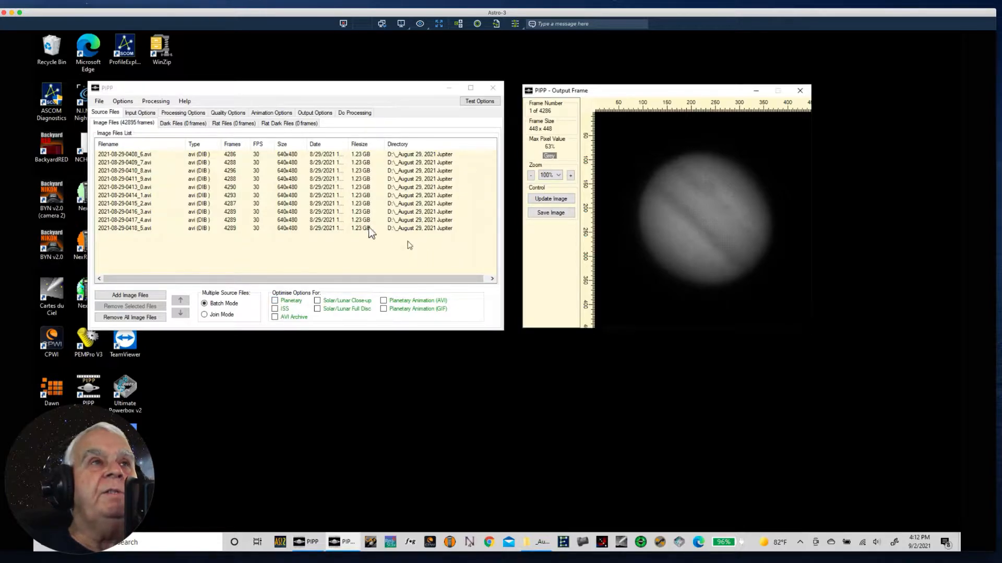
left_click(171, 114)
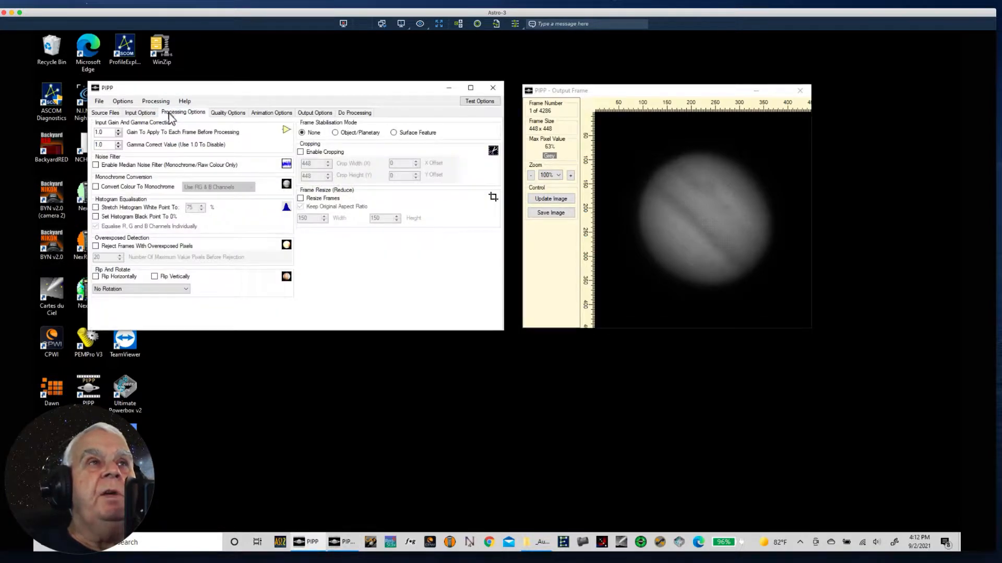
left_click(335, 133)
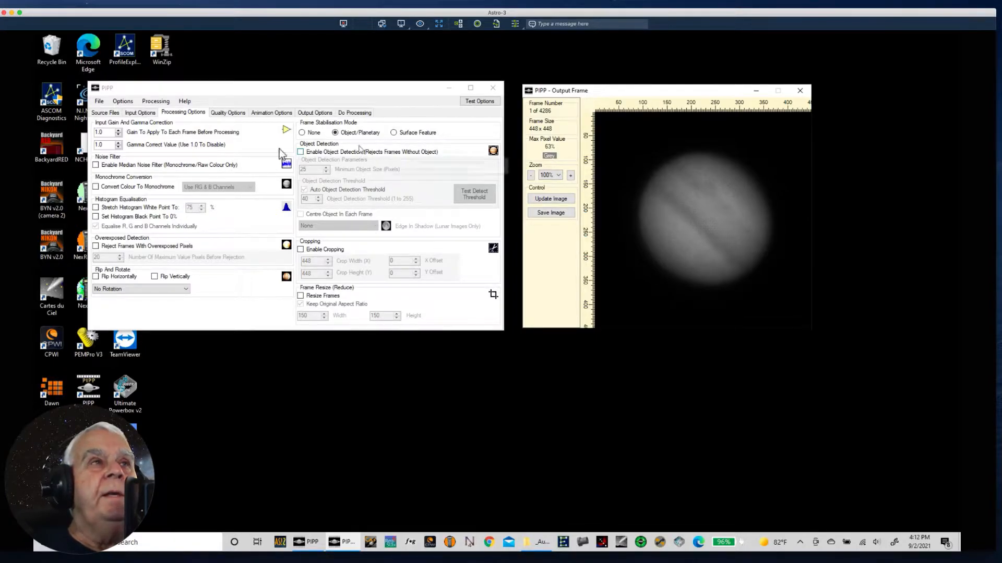
left_click(105, 112)
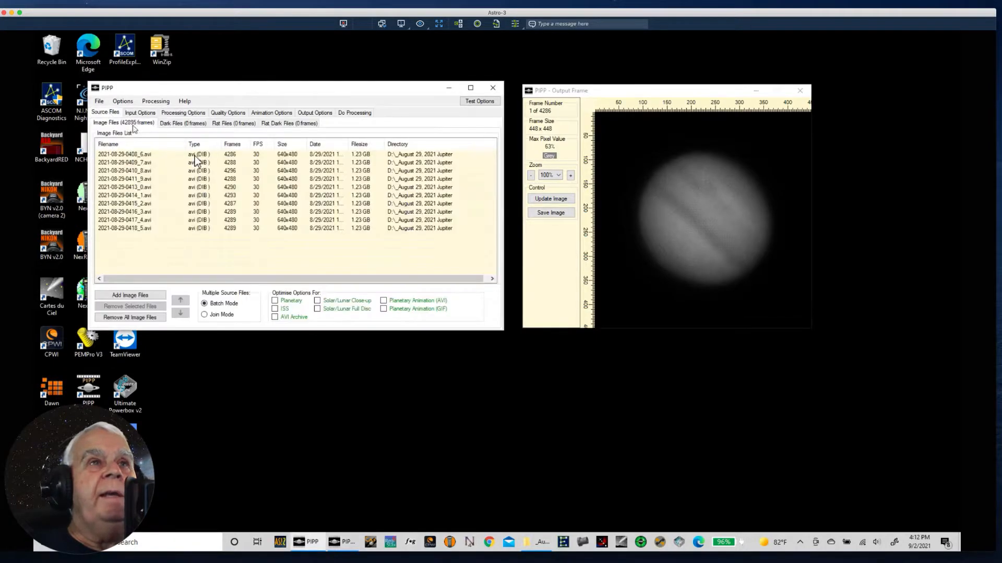
left_click(279, 302)
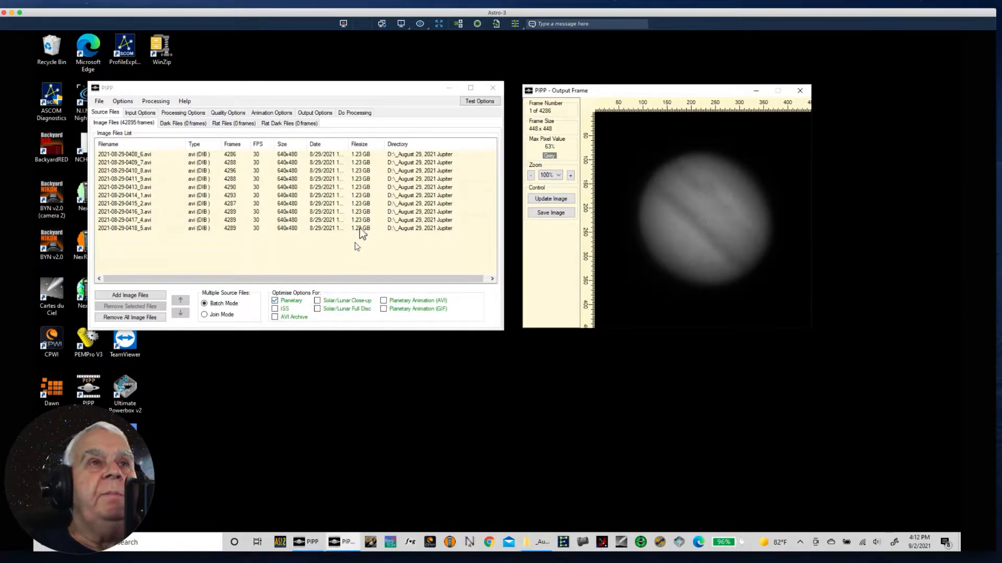
Try a manual object detection threshold of 25, and restore the automatic object detection threshold.
left_click(200, 114)
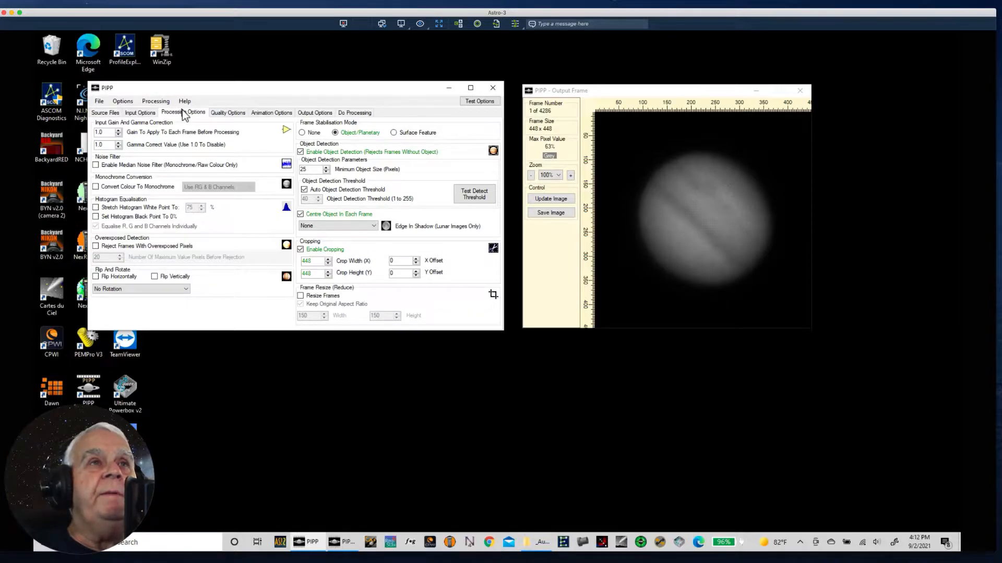
left_click(304, 190)
double_click(305, 199)
type("25")
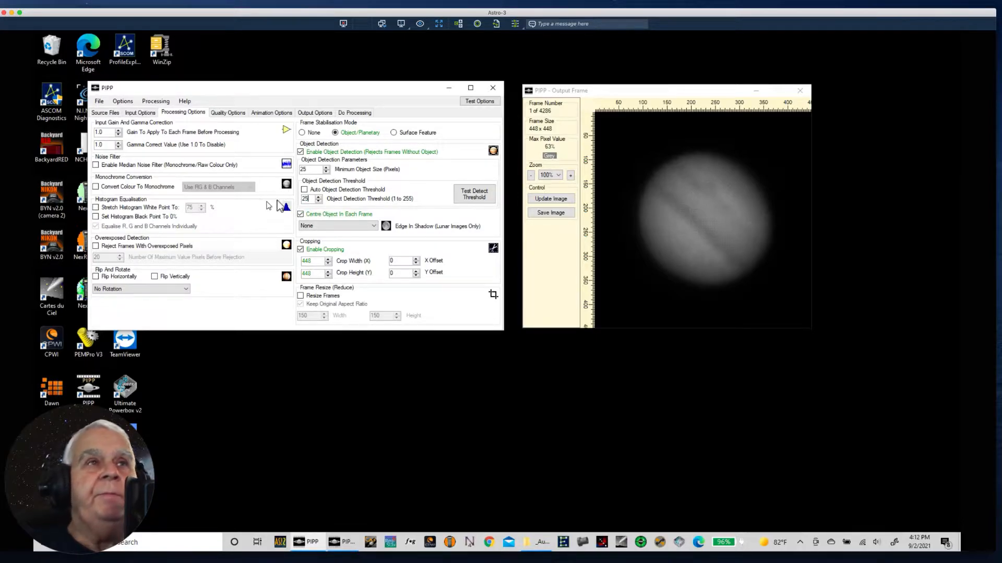
left_click(304, 189)
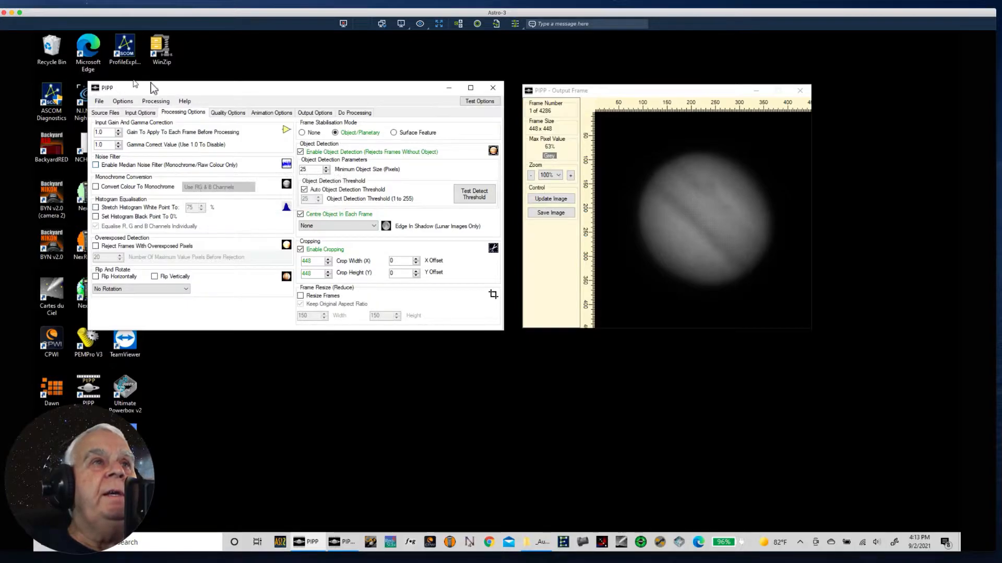
Review the quality and output options, and start processing the Jupiter videos in batch mode.
left_click(230, 115)
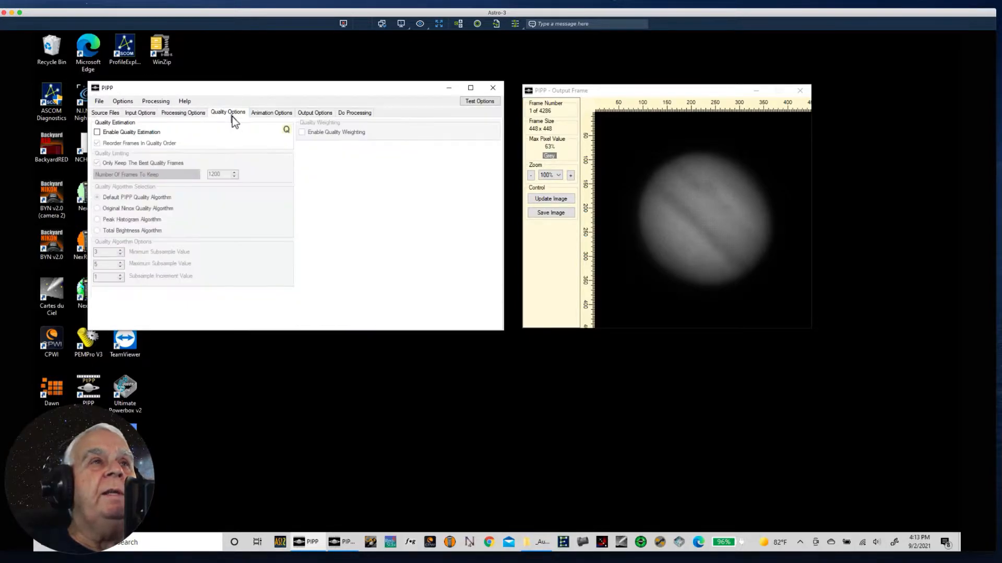
left_click(261, 116)
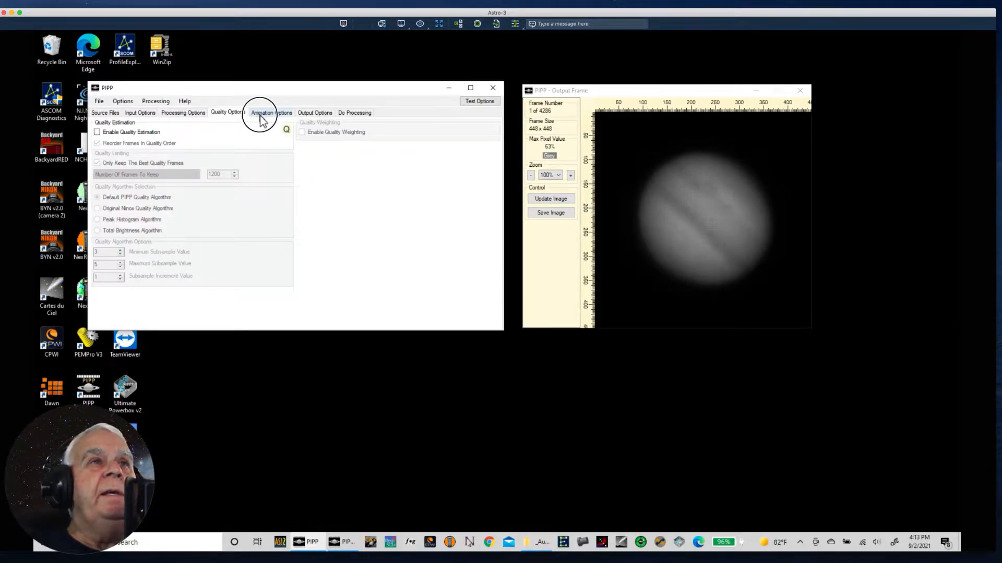
left_click(310, 113)
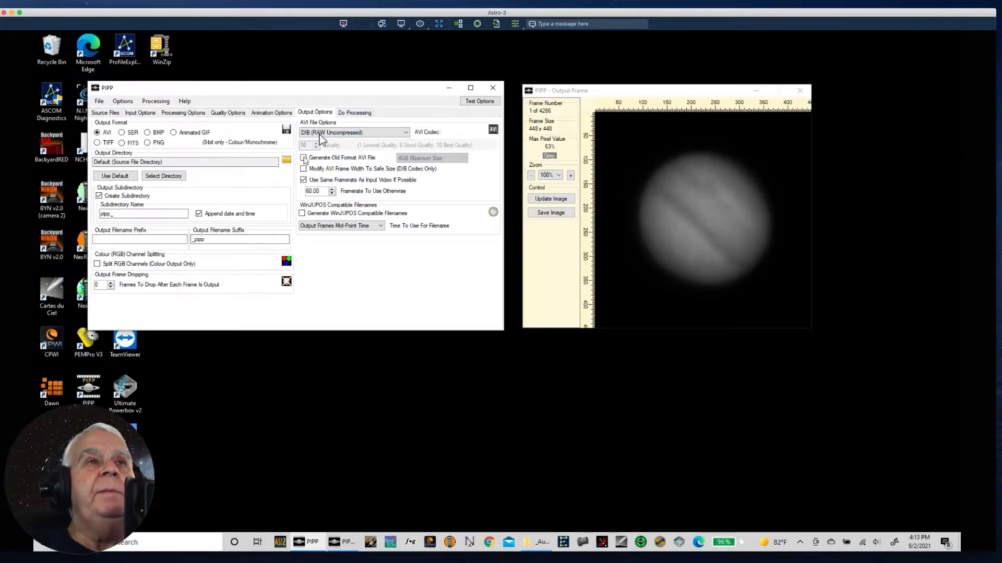
left_click(353, 114)
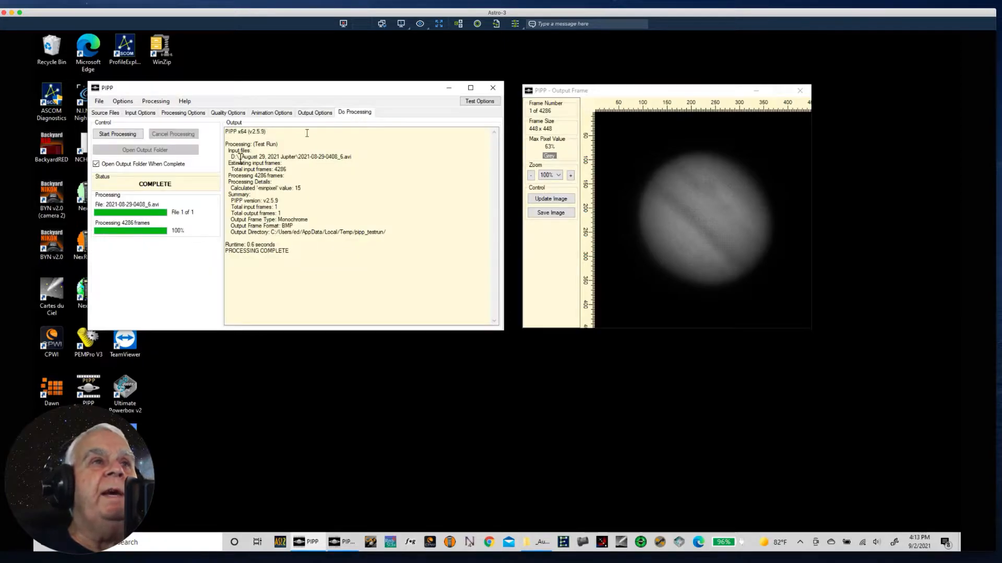
left_click(104, 135)
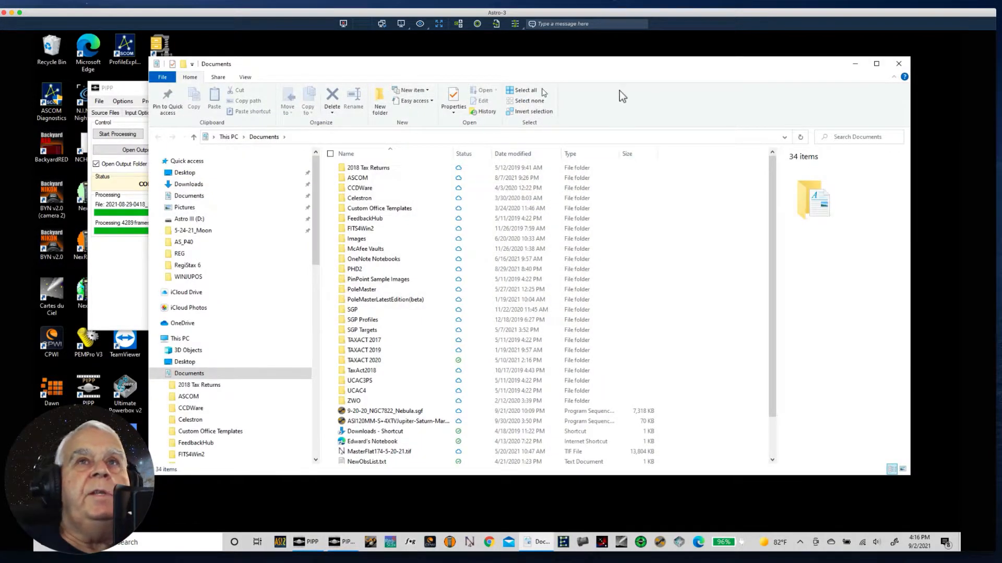
Close the output folder window and PIPP, open AutoStakkert!, and move its Frame View window closer to the main window.
left_click(899, 67)
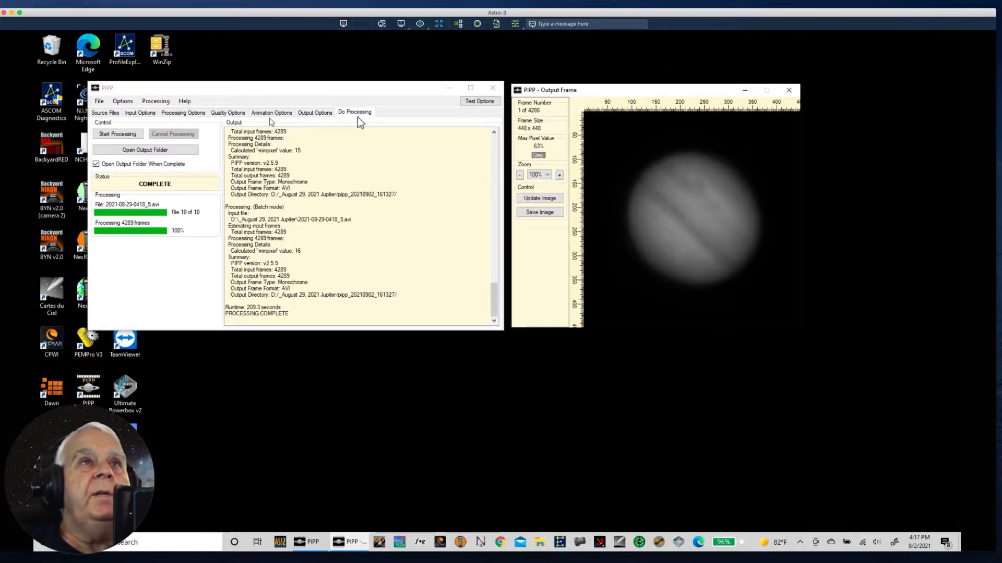
left_click(491, 89)
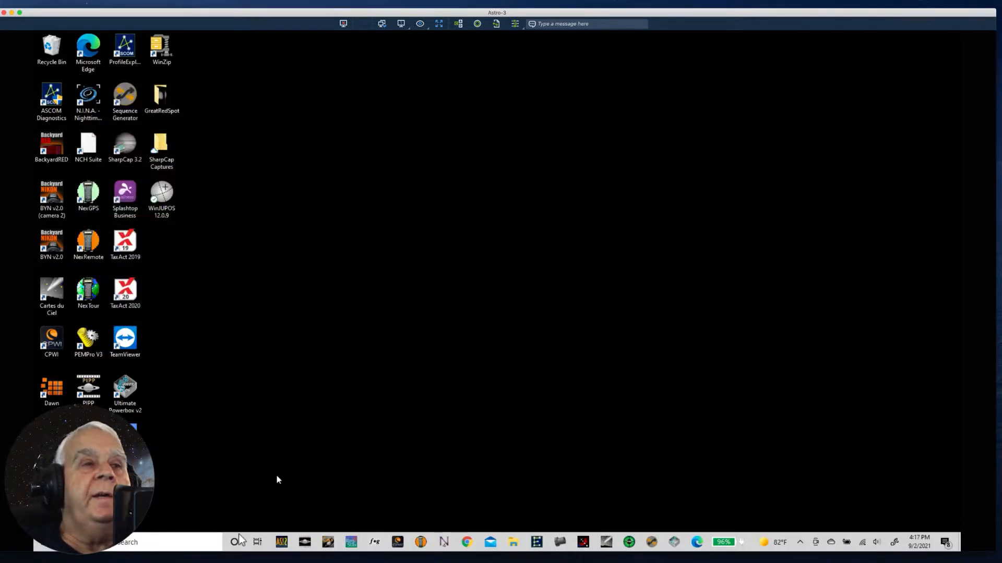
left_click(281, 542)
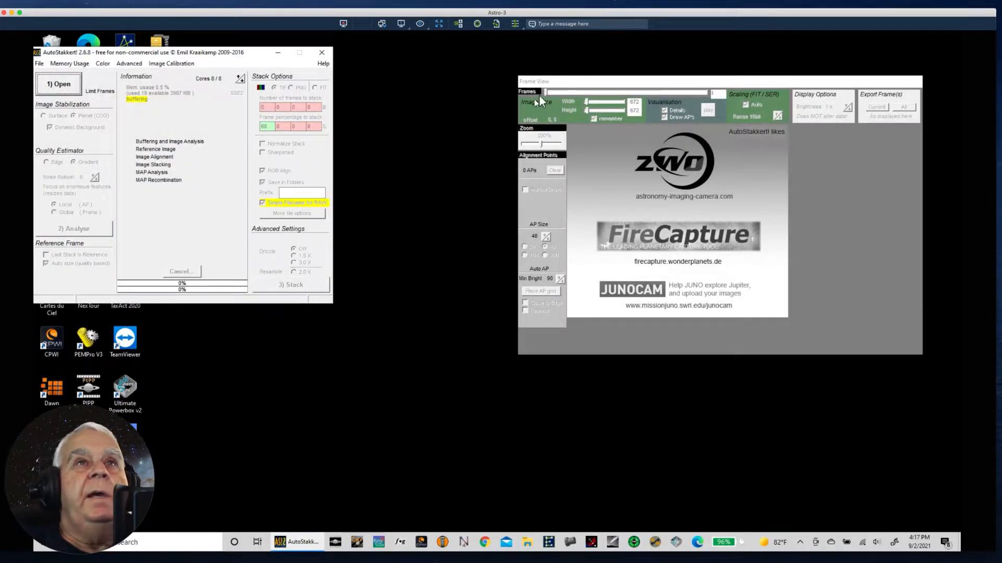
left_click_drag(558, 83, 444, 61)
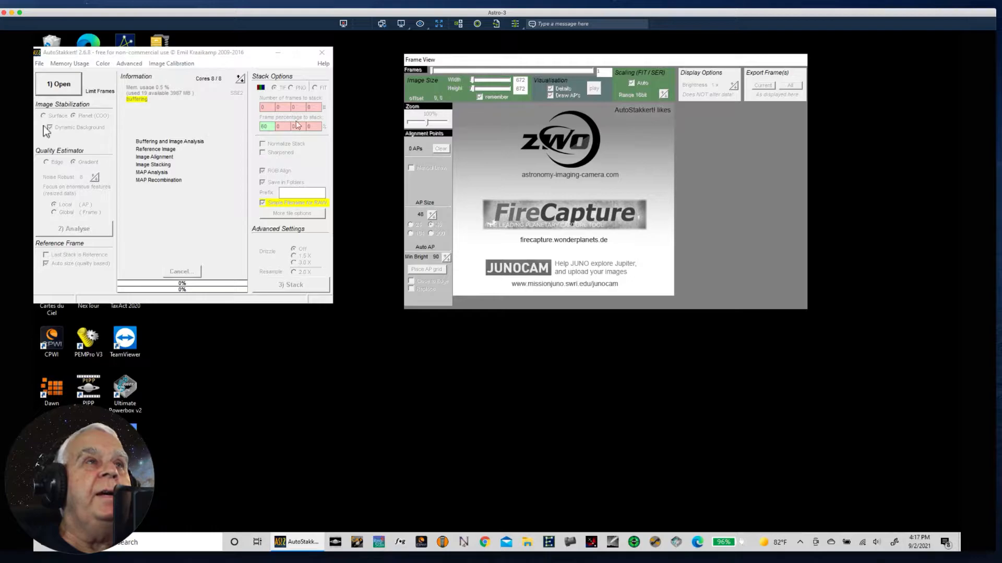
left_click(57, 84)
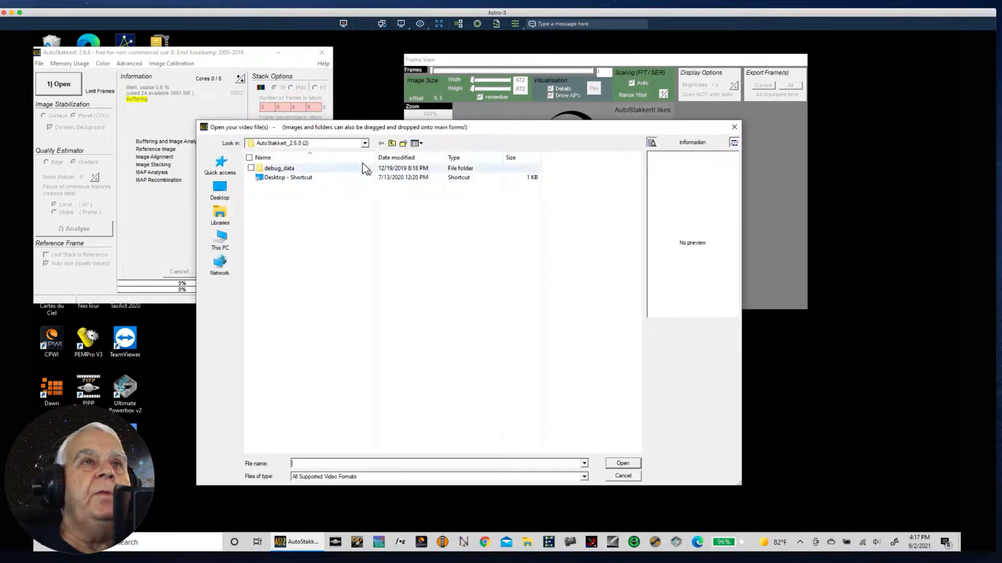
left_click(392, 144)
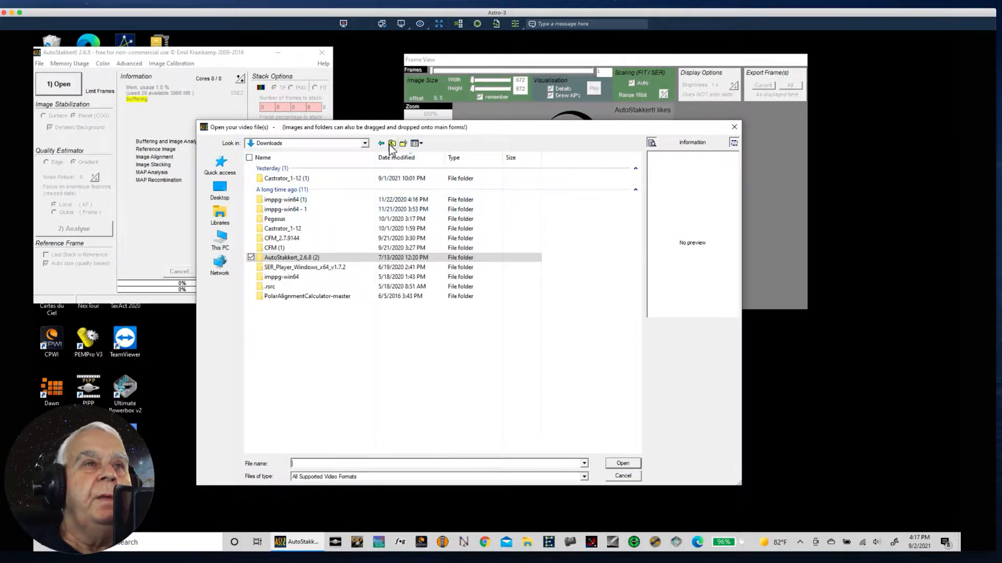
left_click(392, 144)
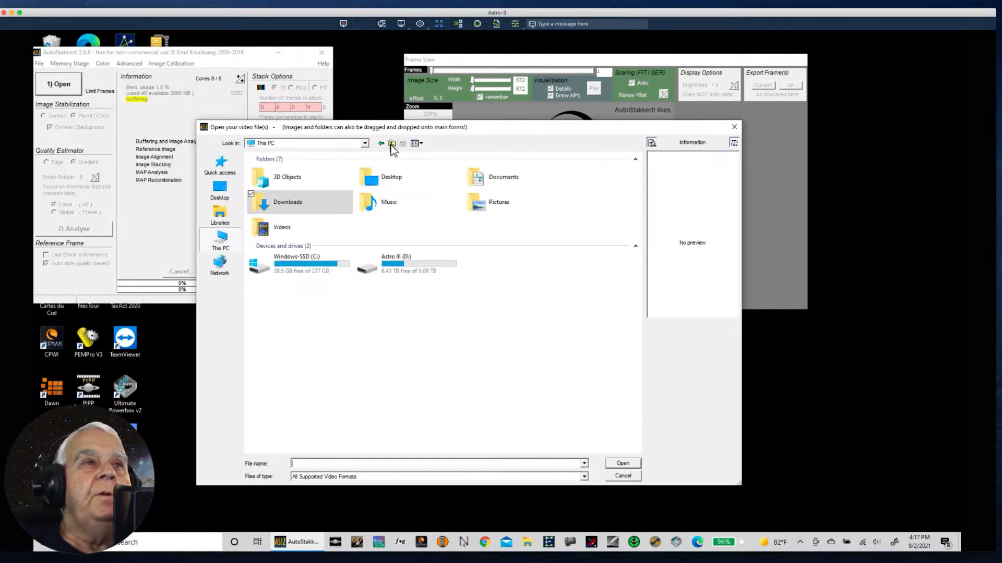
double_click(403, 261)
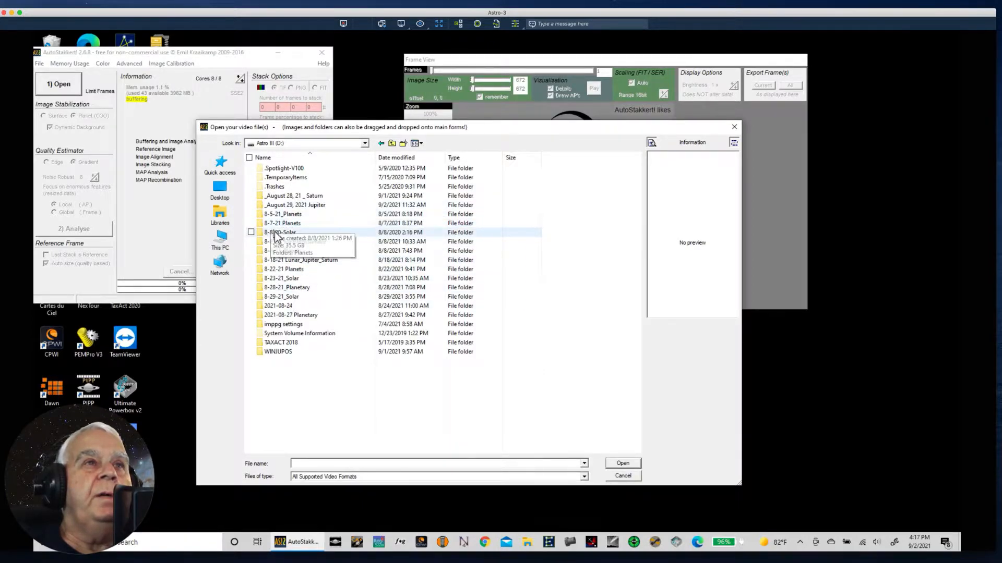
double_click(290, 205)
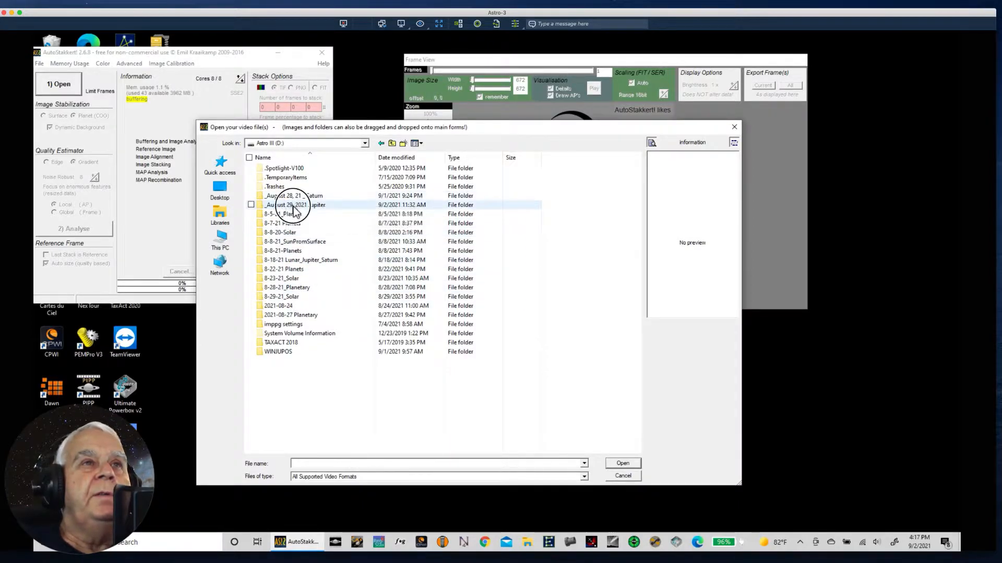
double_click(276, 188)
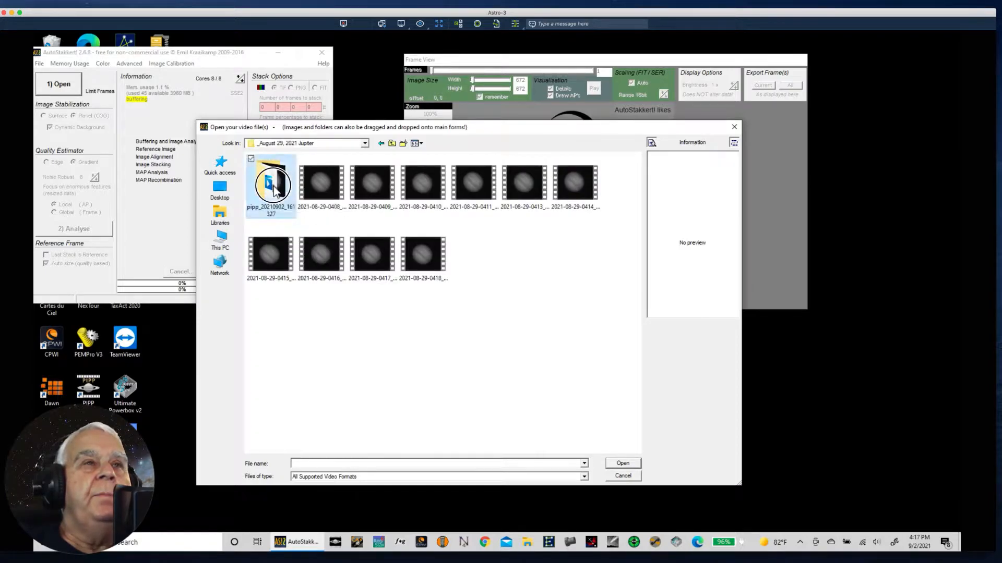
left_click(311, 195)
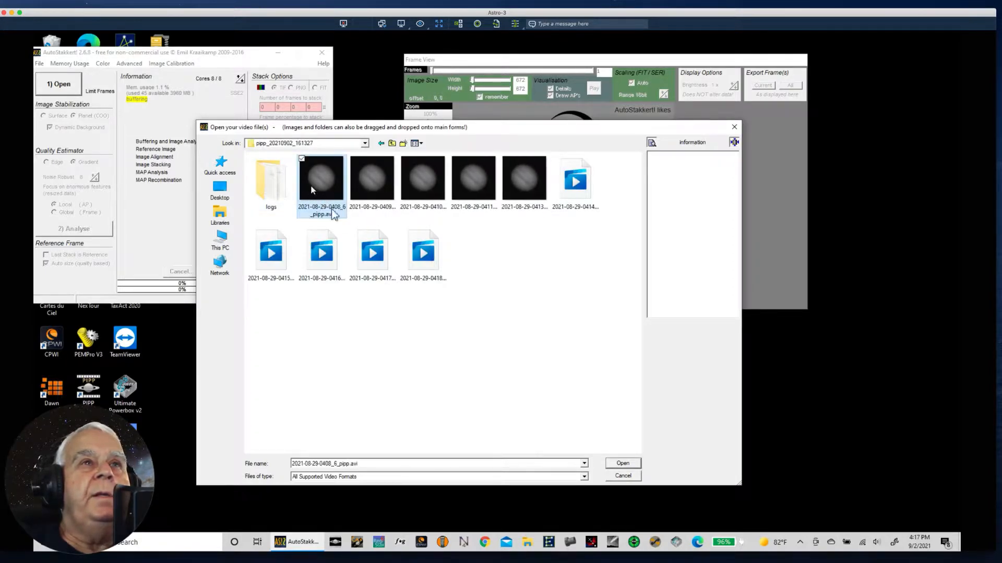
left_click(424, 256, "shift")
left_click(632, 462)
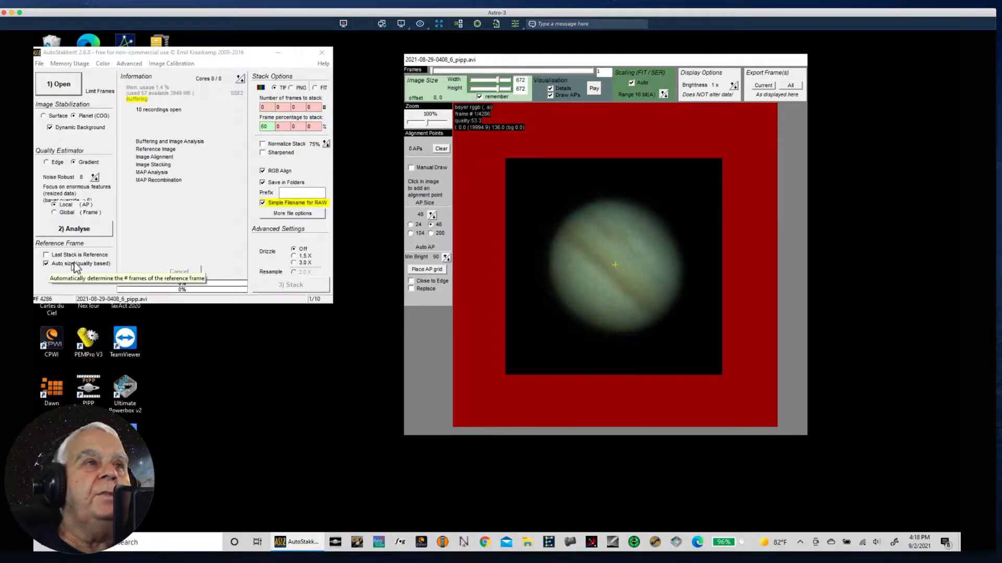
Analyse the frame quality of the Jupiter videos and set the frame percentage to stack to 30%.
left_click(80, 230)
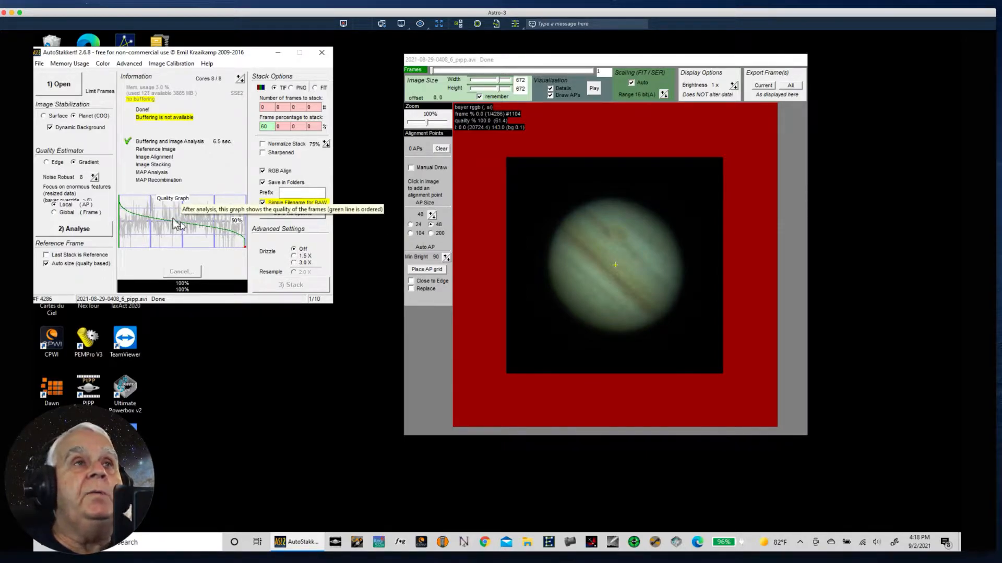
double_click(264, 126)
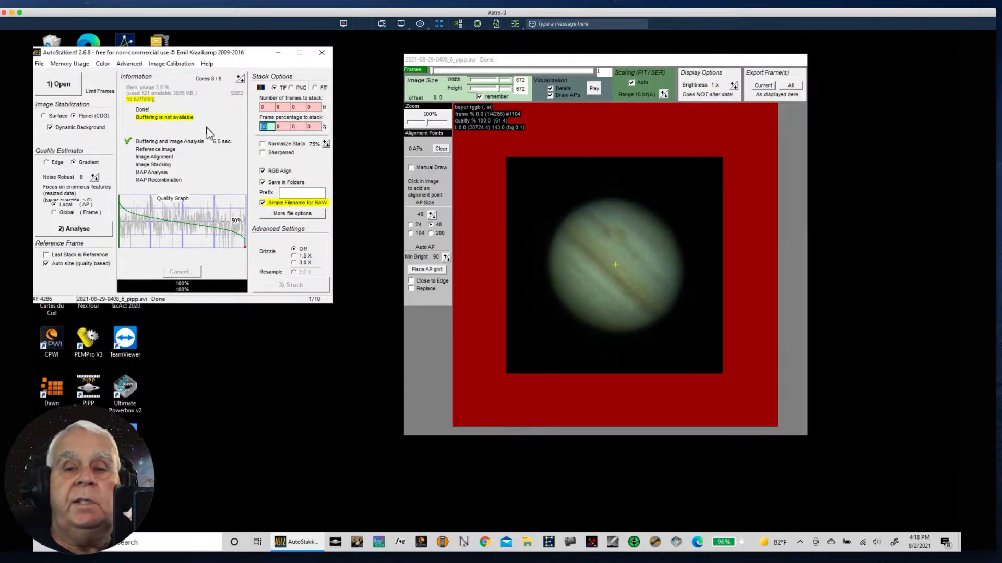
type("30")
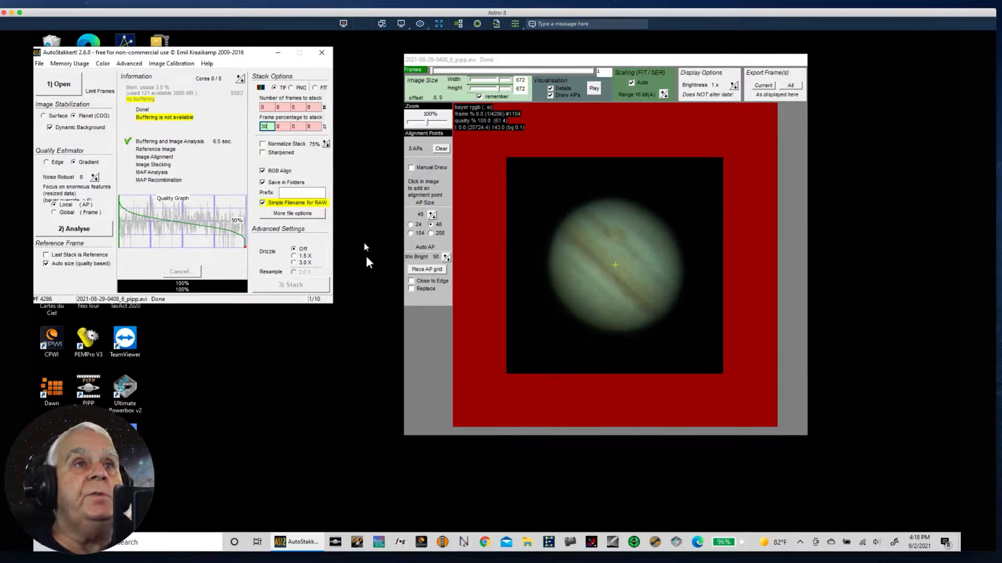
left_click(456, 283)
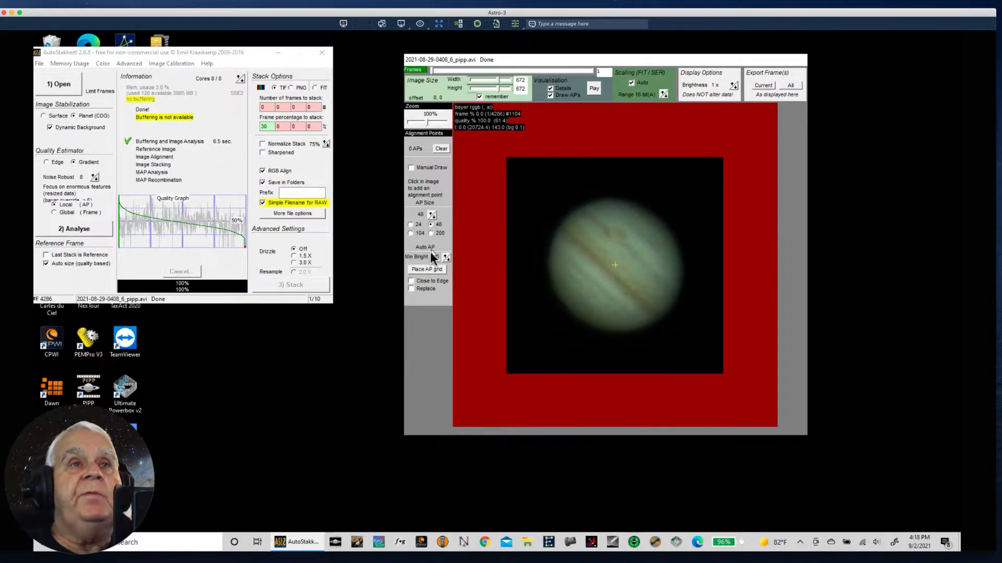
Place an automatic alignment point grid on Jupiter and add individual alignment points all around the planet's edge.
left_click(426, 269)
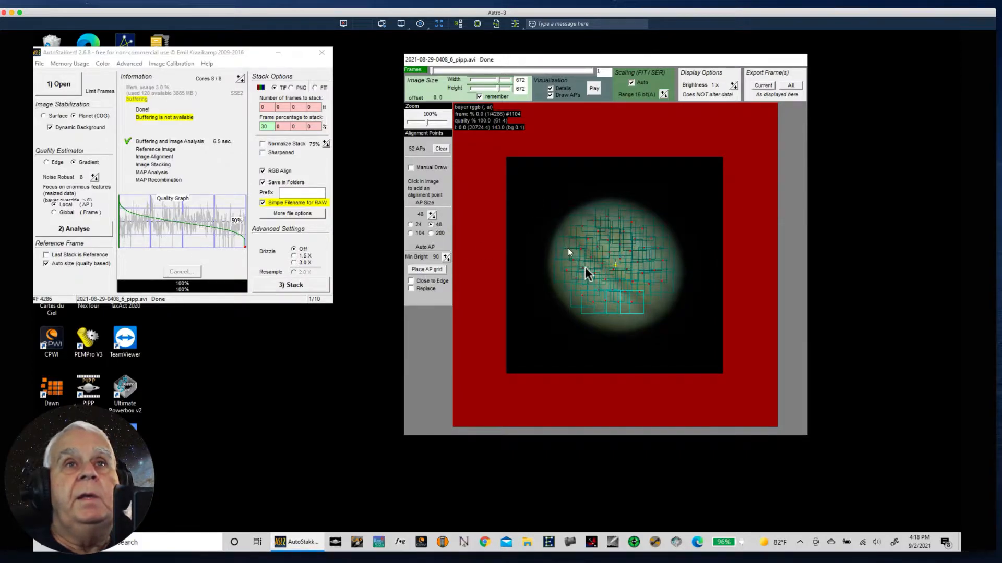
left_click(558, 288)
left_click(674, 260)
left_click(629, 325)
left_click(595, 321)
left_click(569, 308)
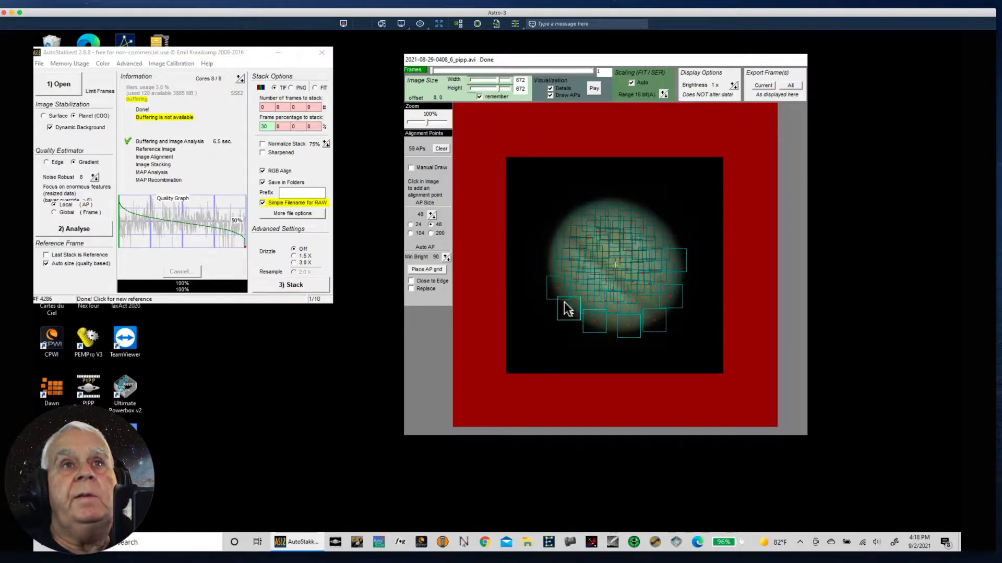
left_click(555, 247)
left_click(585, 203)
left_click(642, 204)
left_click(667, 229)
left_click(563, 225)
left_click(616, 202)
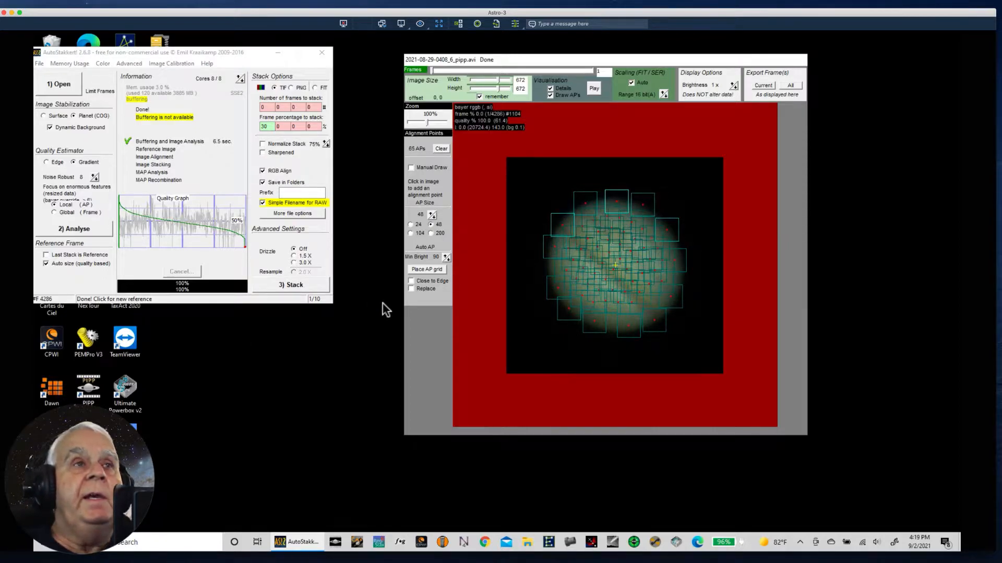
Enable the Replace option for the alignment points and start stacking the opened videos.
left_click(410, 289)
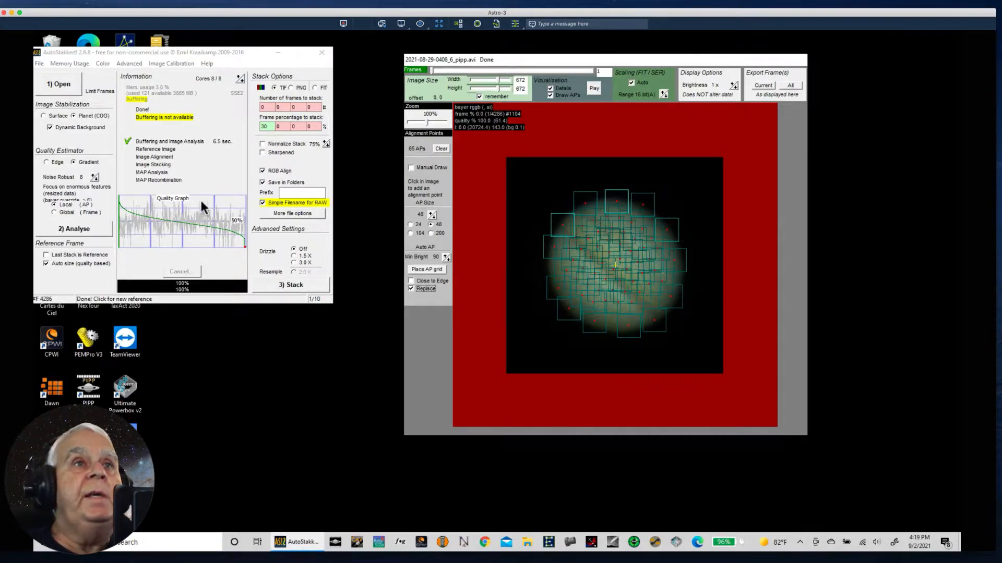
left_click(300, 284)
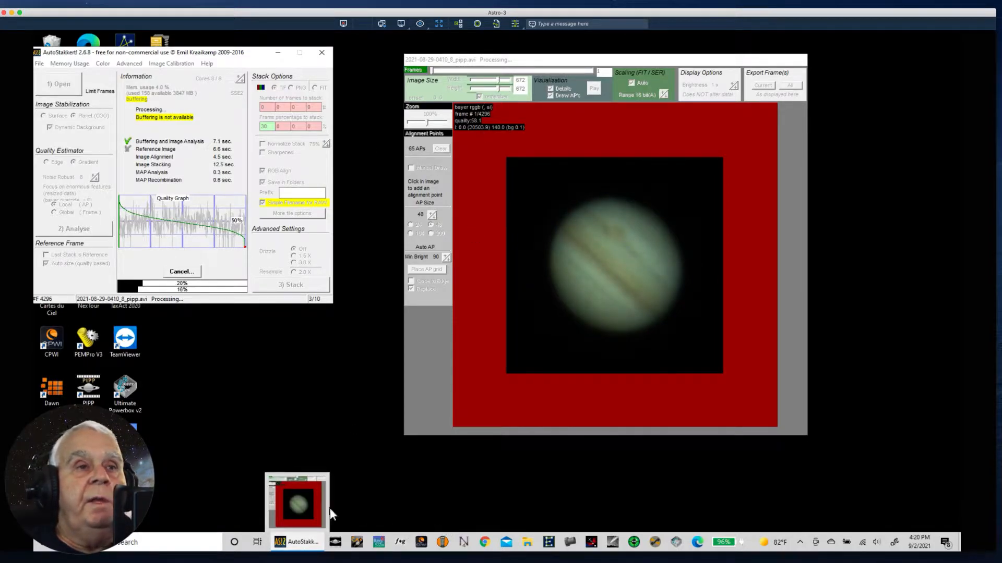
Switch to RegiStax 6 and close its Alignmentpoints window.
left_click(379, 543)
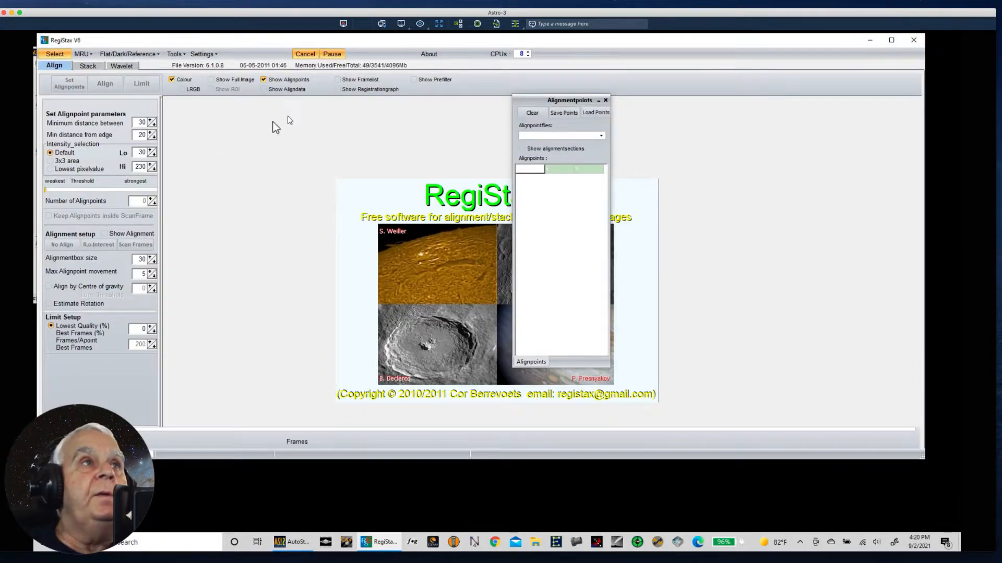
left_click_drag(540, 95, 616, 83)
left_click(680, 88)
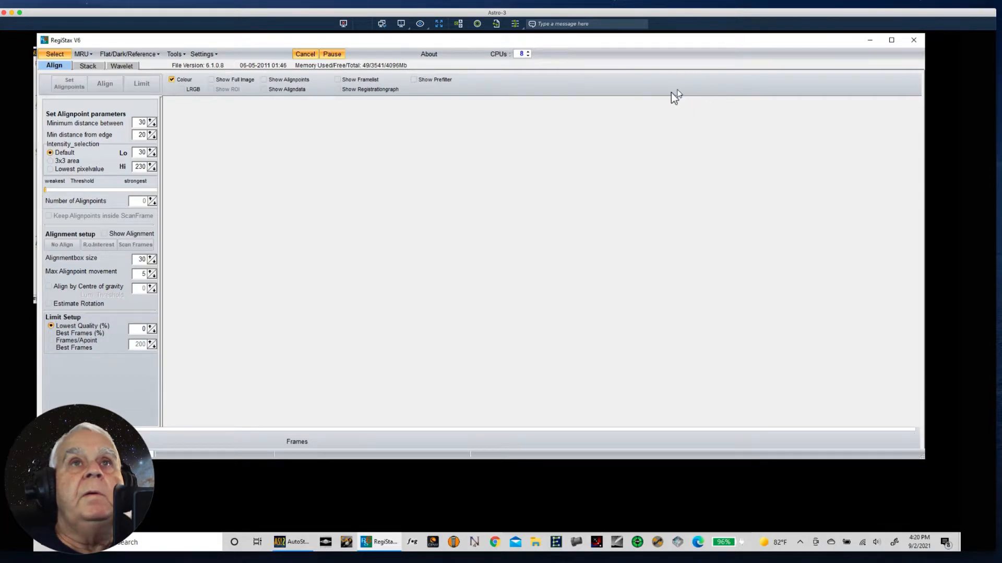
left_click(52, 54)
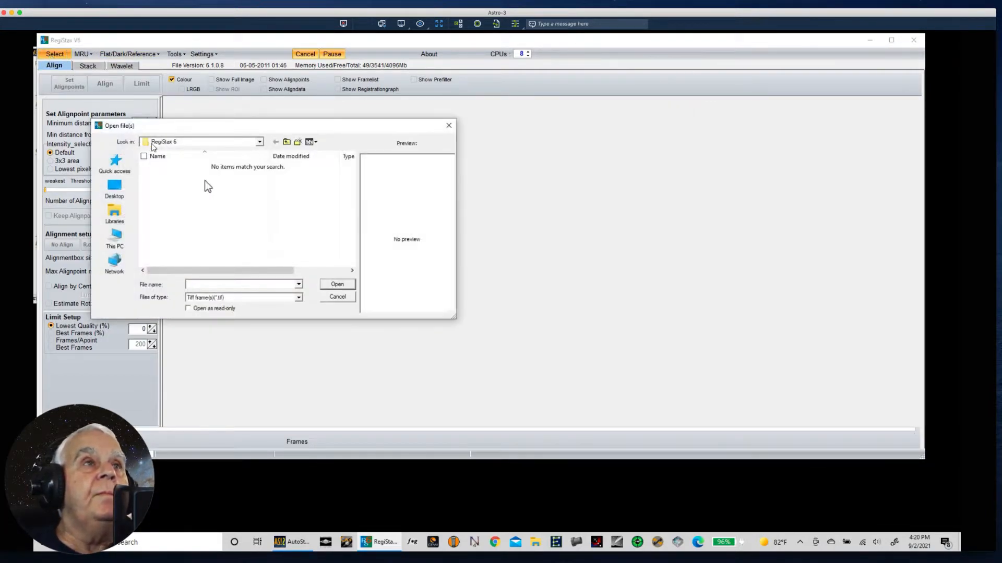
left_click(286, 142)
left_click(287, 142)
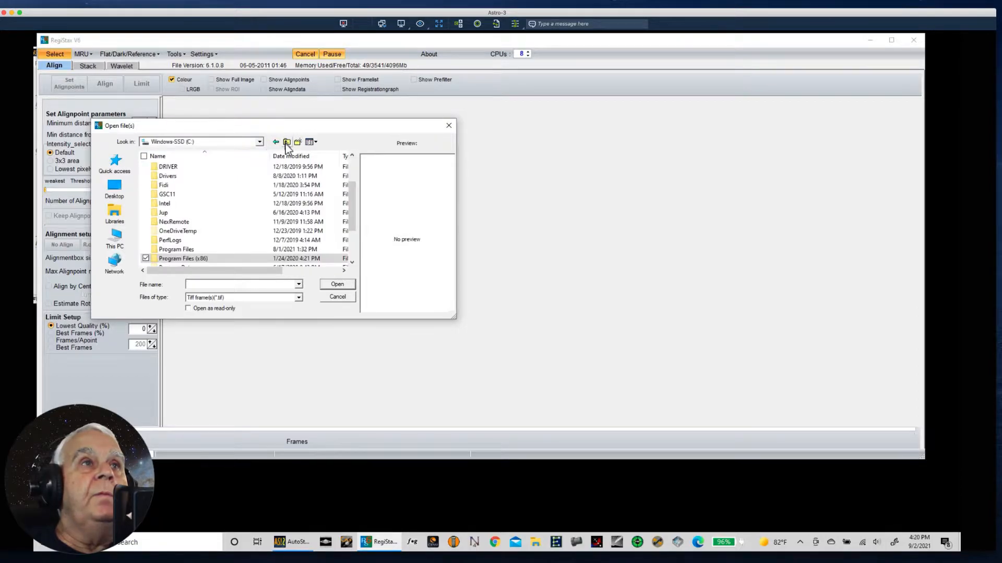
left_click(287, 142)
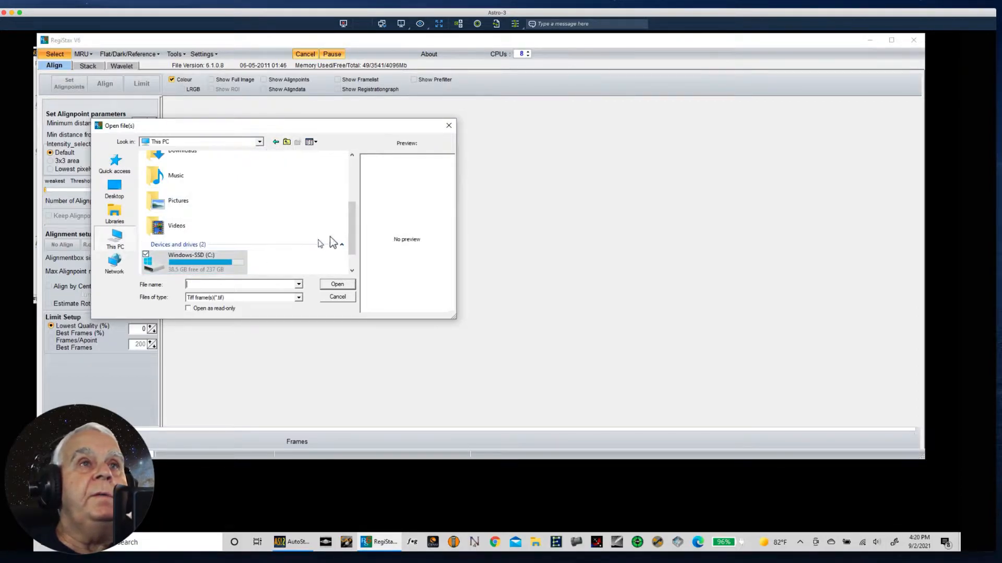
left_click_drag(349, 235, 349, 246)
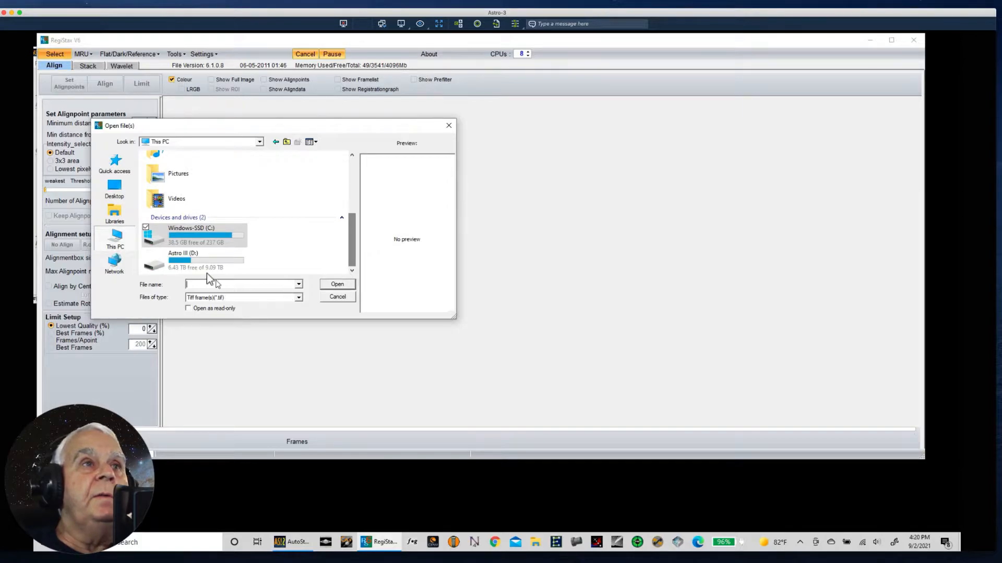
double_click(189, 264)
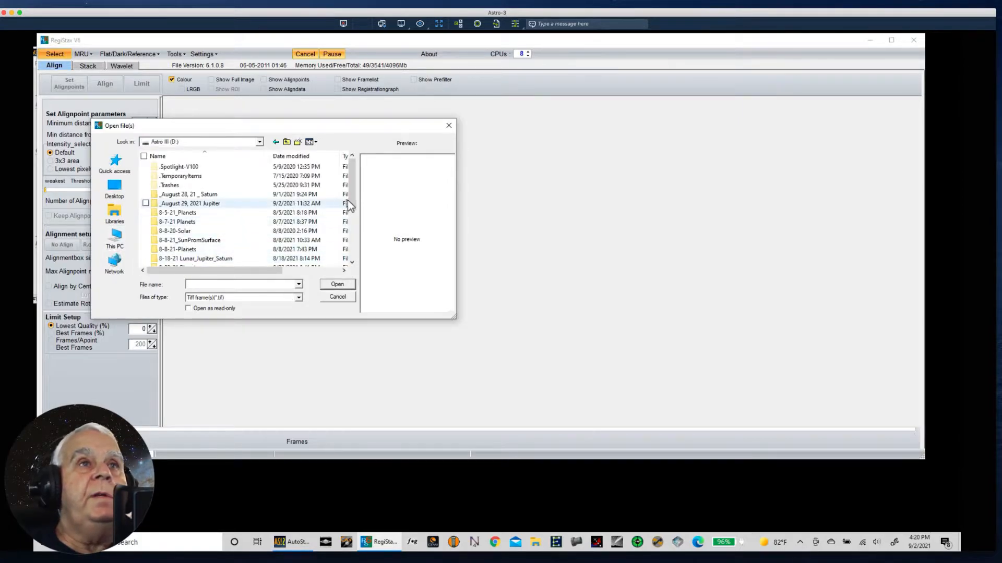
left_click(183, 204)
double_click(182, 204)
double_click(175, 191)
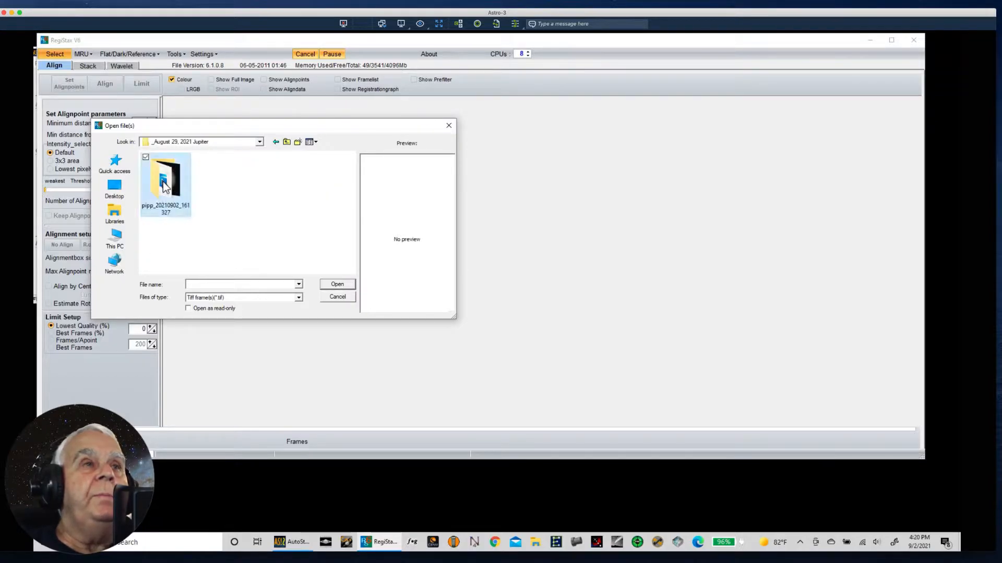
double_click(168, 189)
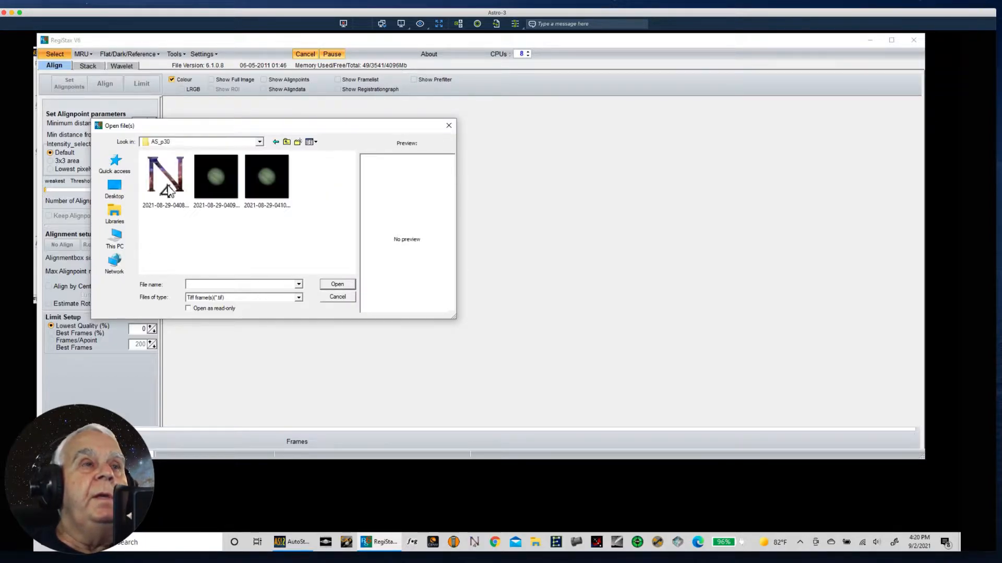
left_click(162, 188)
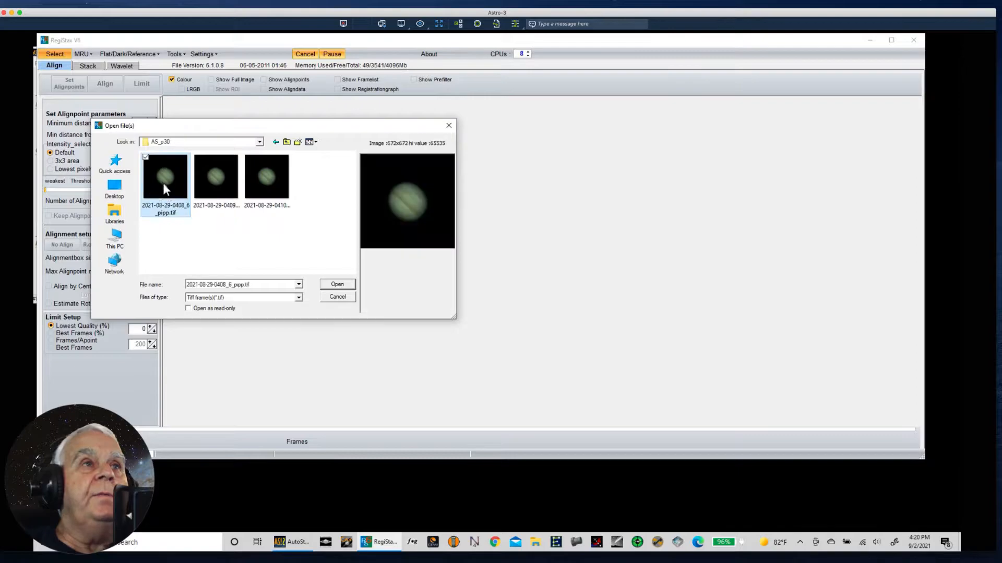
left_click(326, 286)
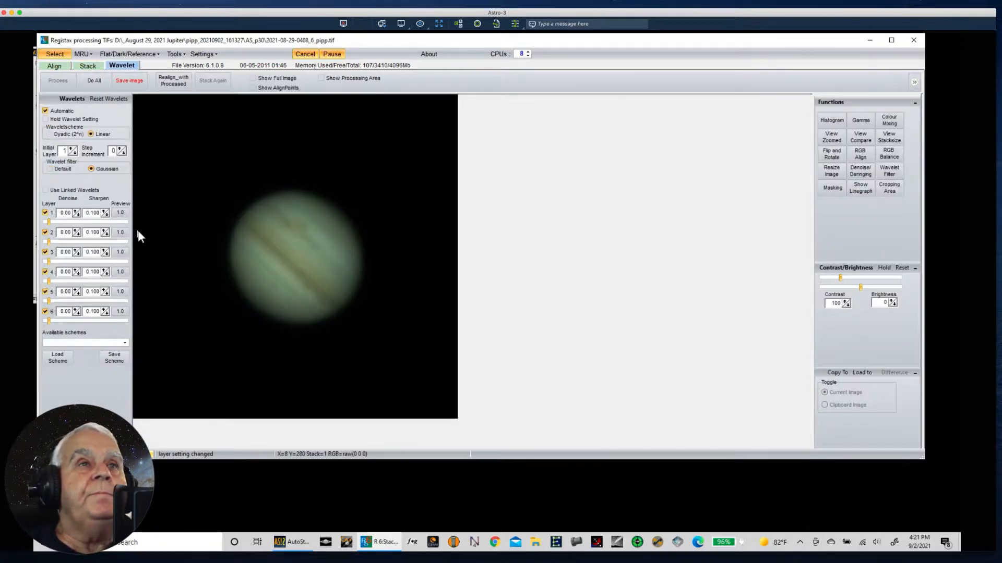
Show the full Jupiter image and apply automatic RGB balance to it.
left_click(253, 78)
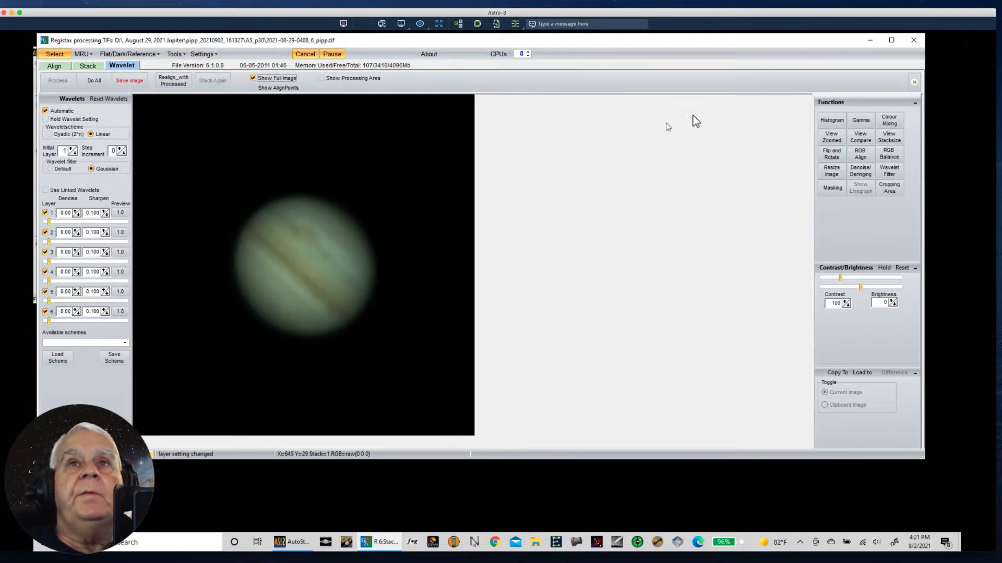
left_click(887, 155)
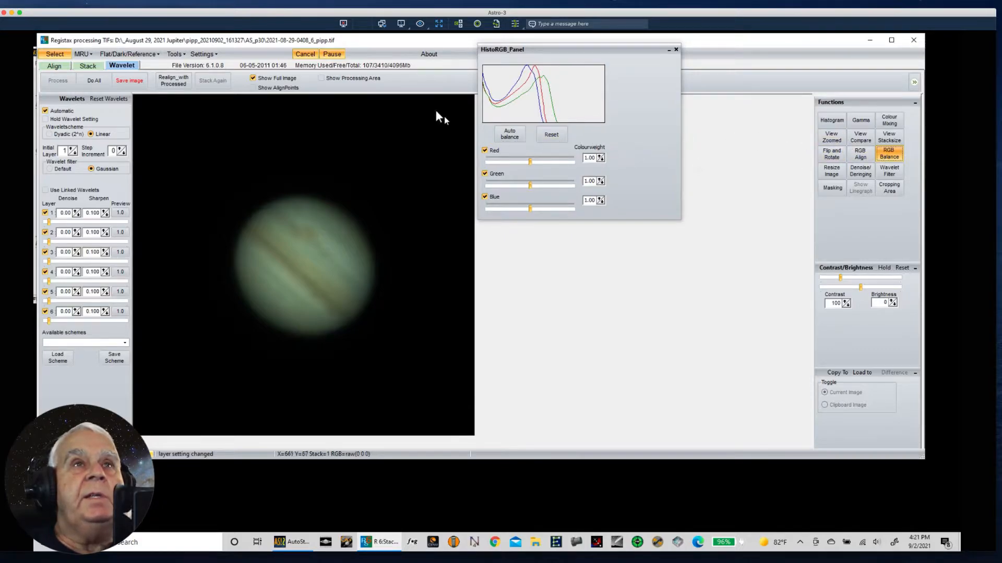
left_click(503, 137)
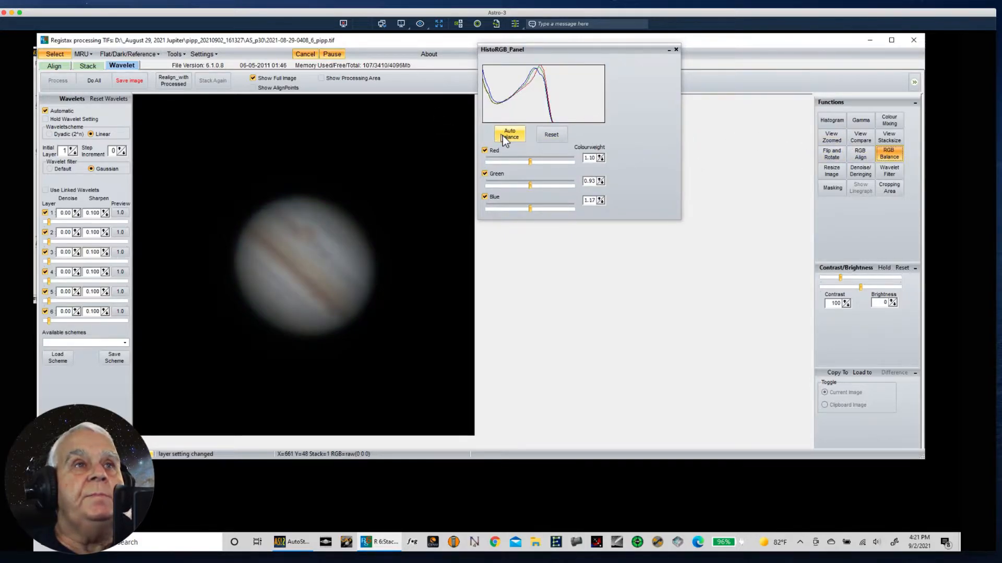
Lower the histogram's upper limit to 210 and stretch the Jupiter image to that range.
left_click(831, 120)
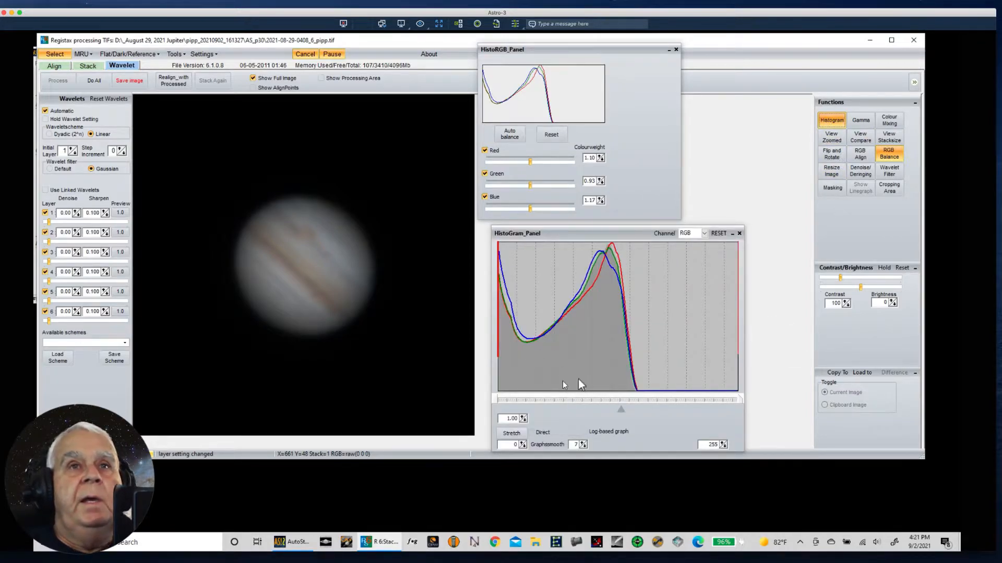
left_click_drag(738, 400, 706, 405)
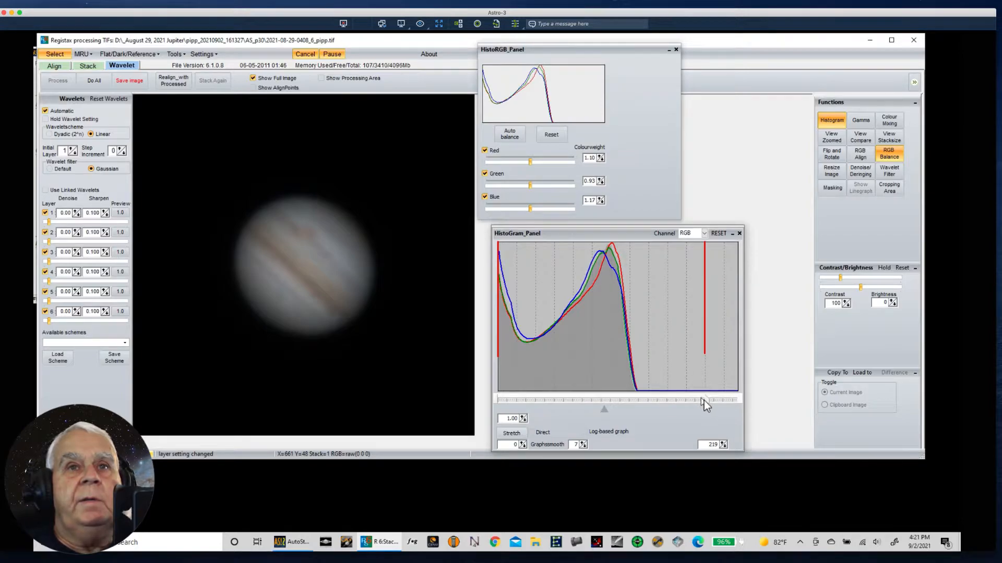
left_click(706, 400)
left_click_drag(706, 401, 697, 404)
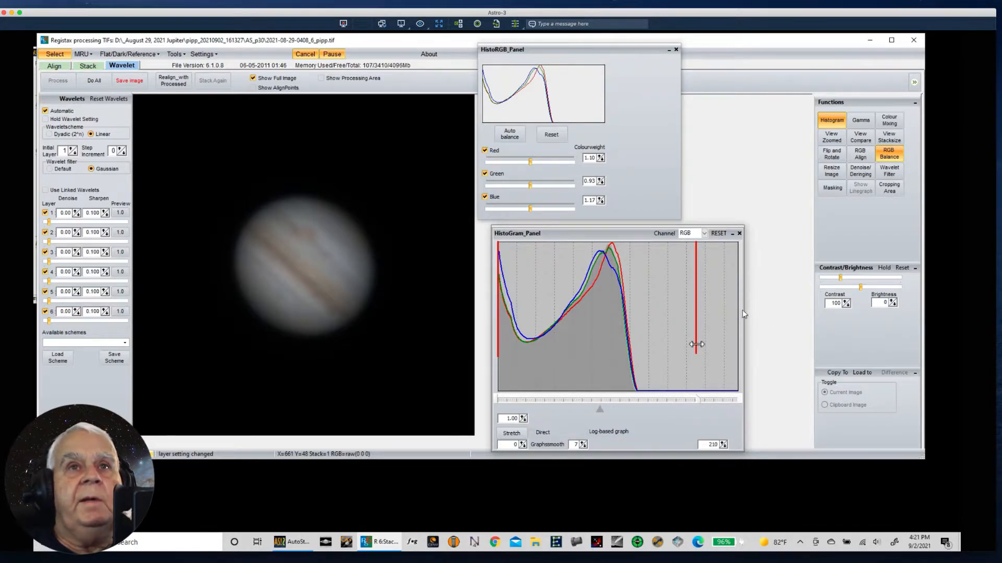
left_click(510, 435)
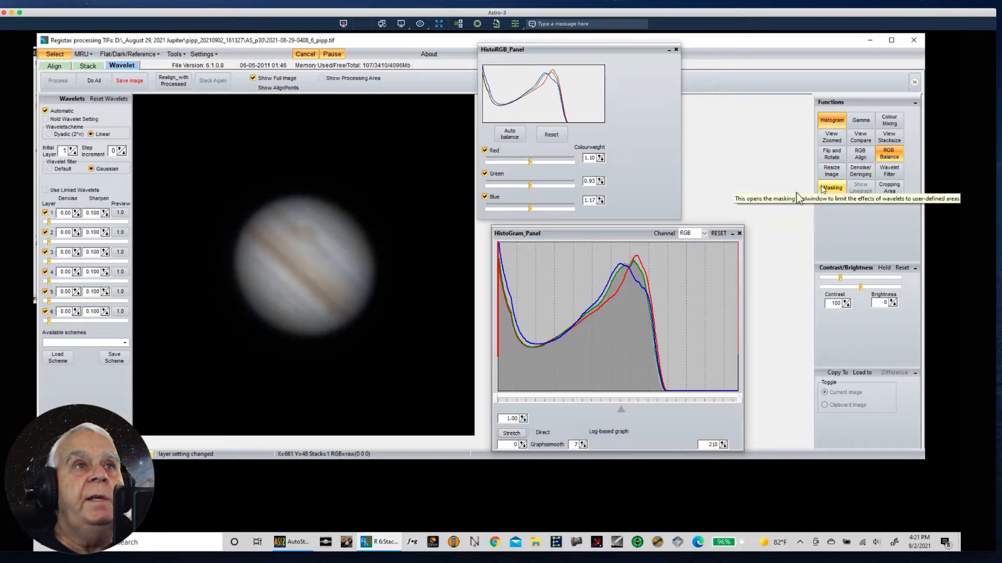
Rotate the Jupiter image by 130 degrees with Flip and Rotate.
left_click(835, 154)
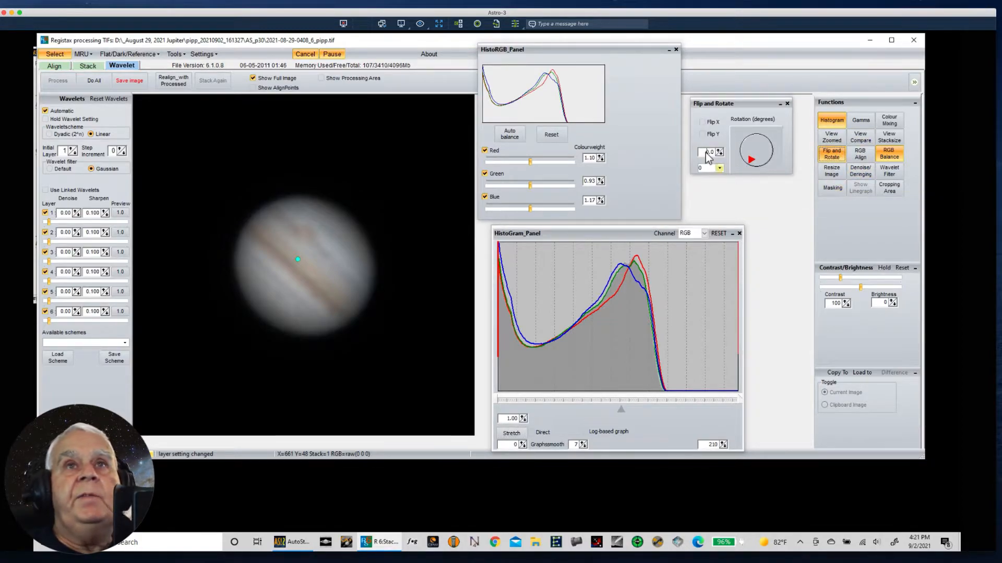
left_click_drag(700, 151, 728, 149)
key("BackSpace")
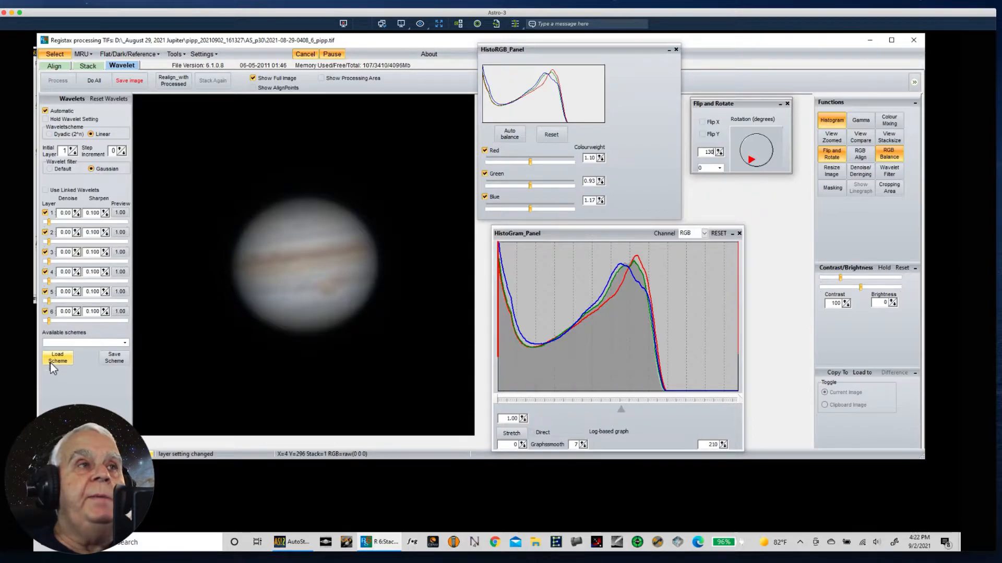
Try sharpening Jupiter by raising wavelet layers 1 and 2 to about 63 and 66 and layer 3 somewhat higher, with the alignpoints shown.
left_click_drag(49, 262, 57, 263)
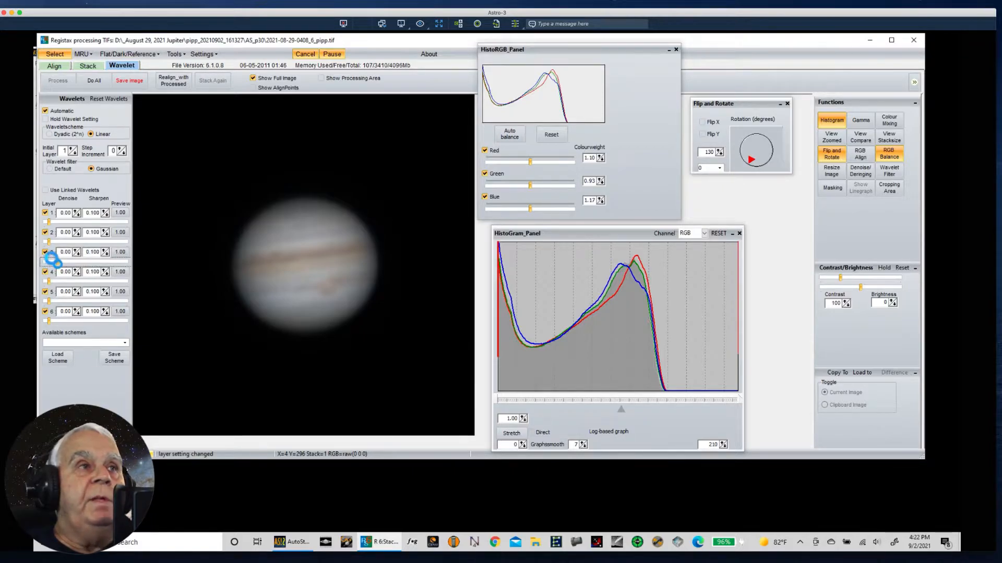
left_click_drag(58, 262, 98, 263)
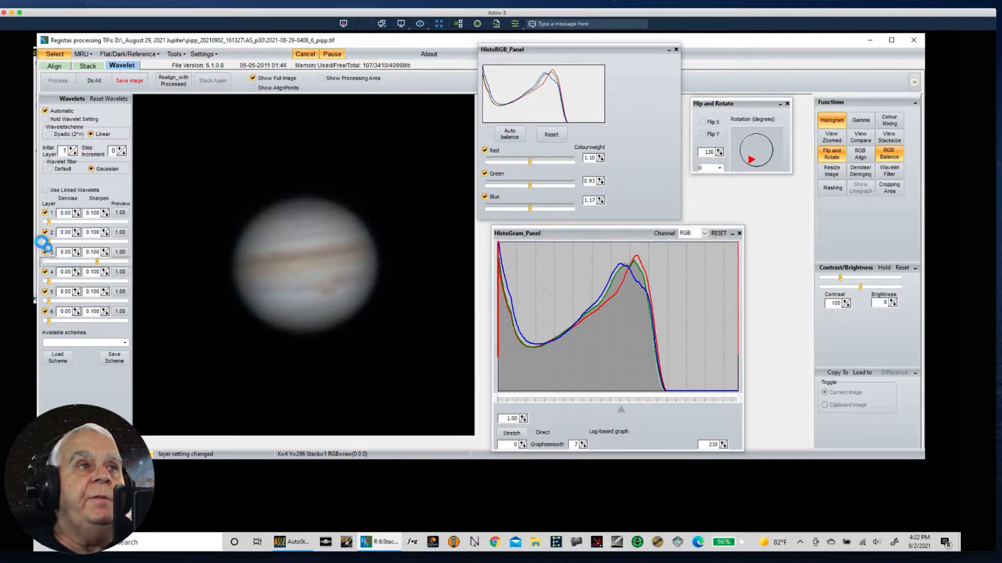
left_click_drag(46, 241, 93, 242)
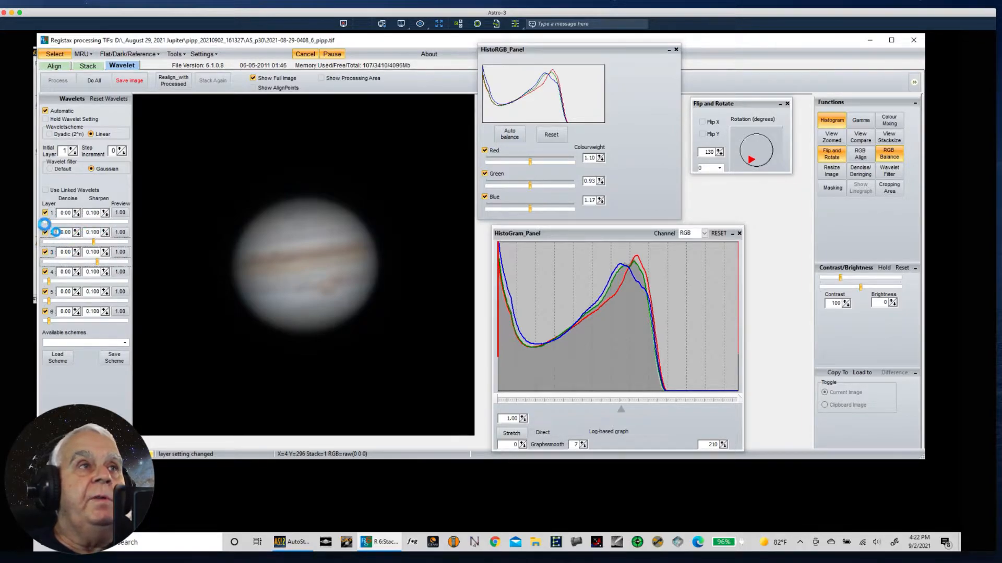
left_click_drag(48, 222, 97, 221)
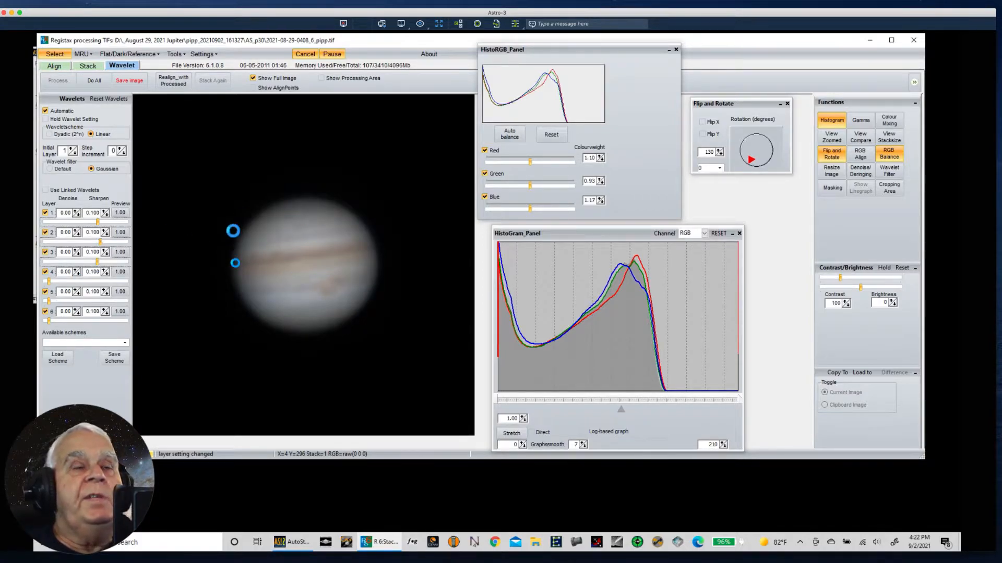
left_click(252, 89)
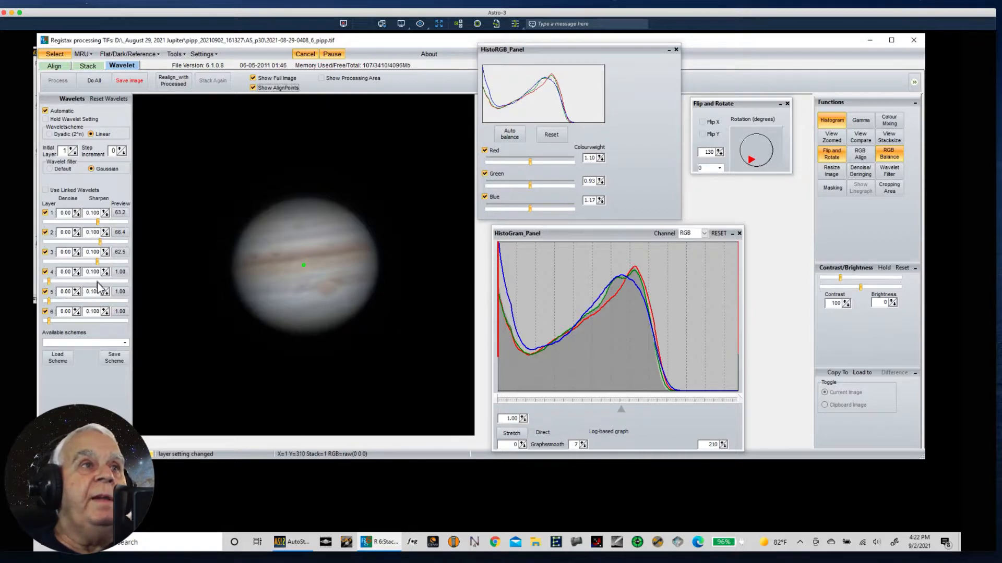
left_click_drag(97, 262, 107, 262)
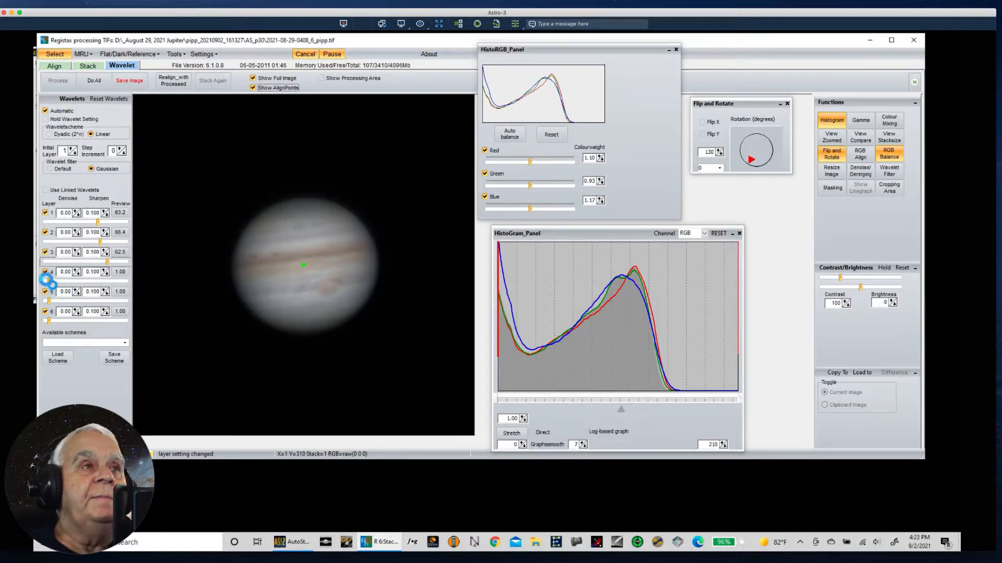
Load the saved wavelet scheme Saturn 1.rwv onto the Jupiter image.
left_click(58, 358)
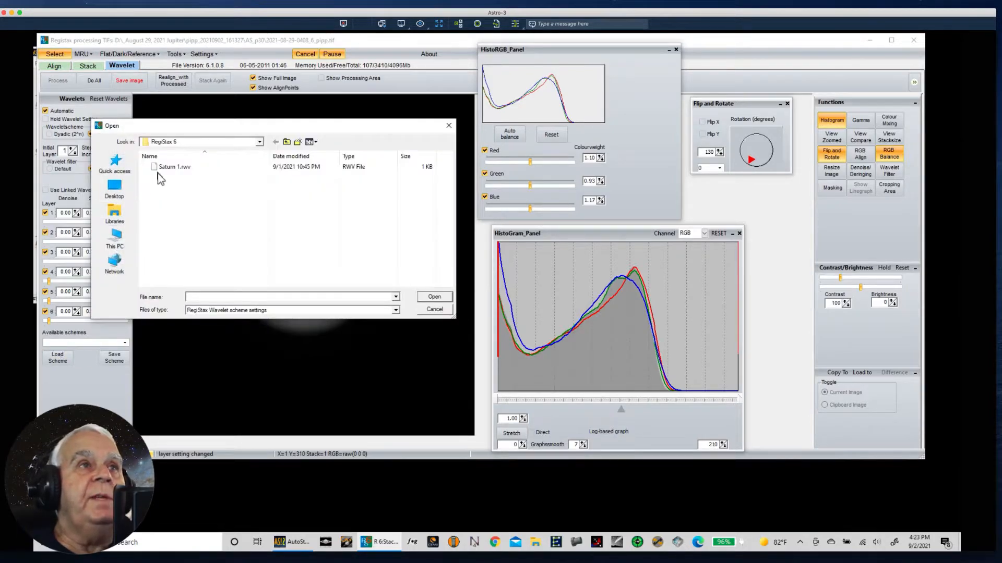
left_click(172, 167)
left_click(434, 296)
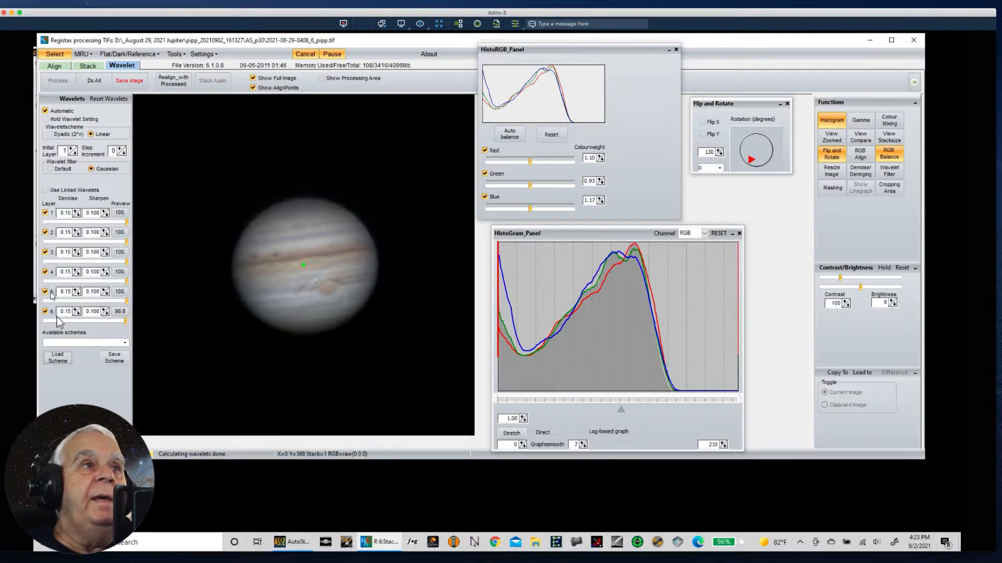
Set the Sharpen value of all six wavelet layers to 0.110.
left_click(106, 234)
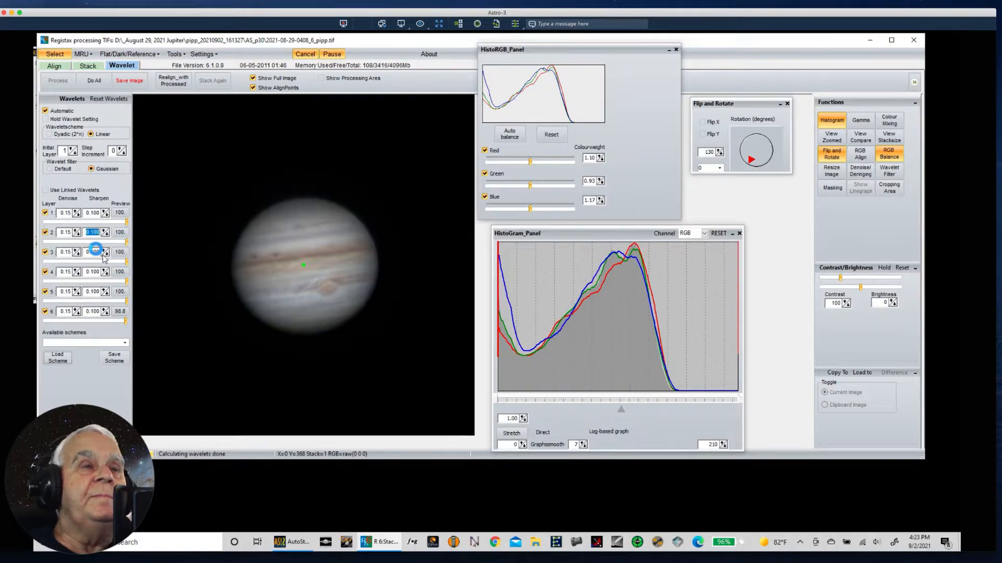
left_click(104, 251)
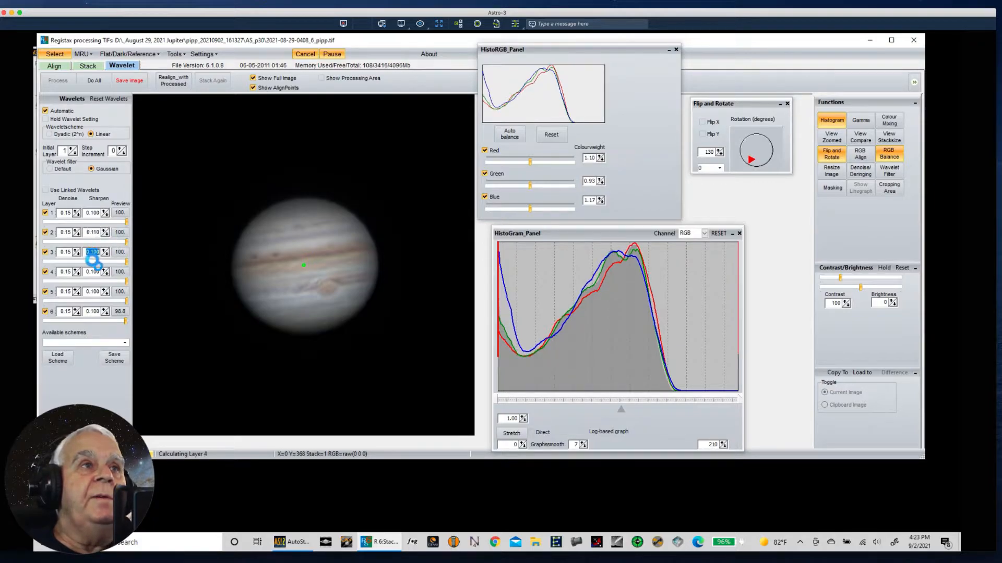
left_click(104, 271)
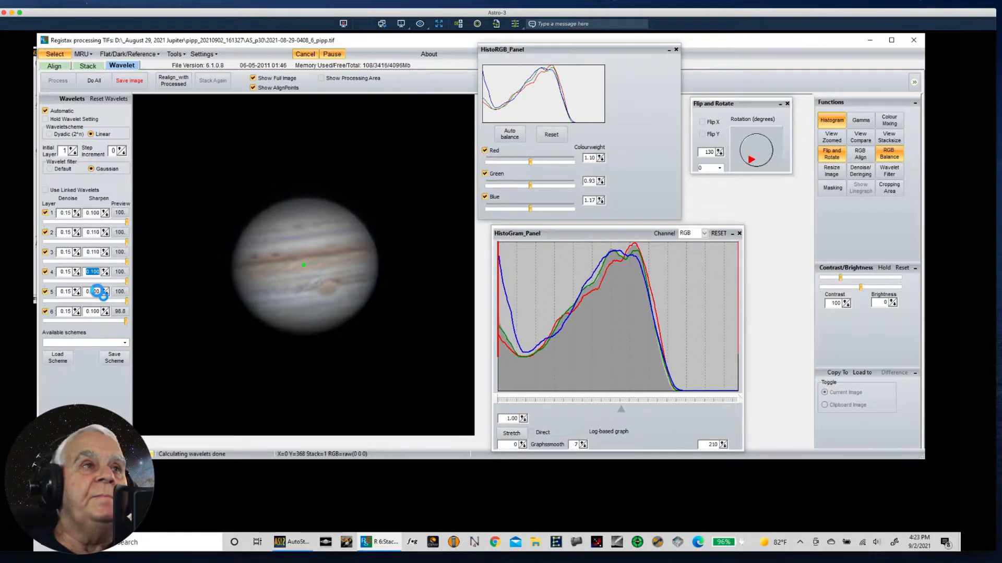
left_click(105, 291)
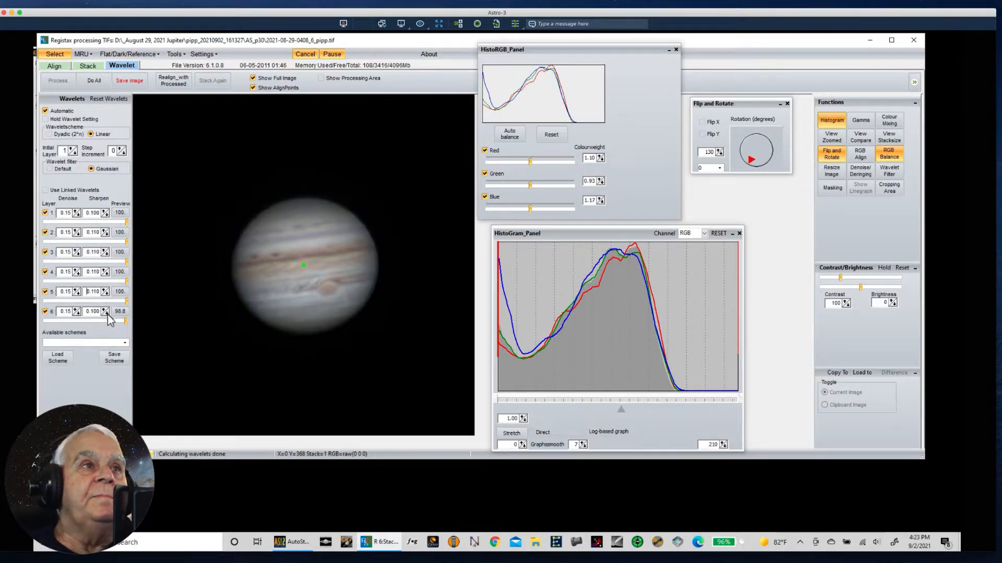
left_click(104, 310)
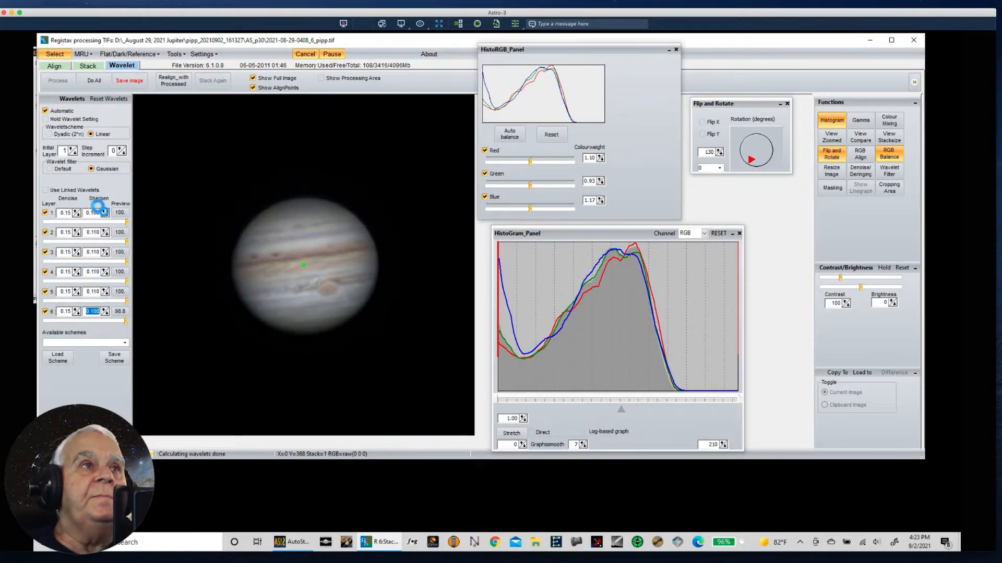
left_click(104, 211)
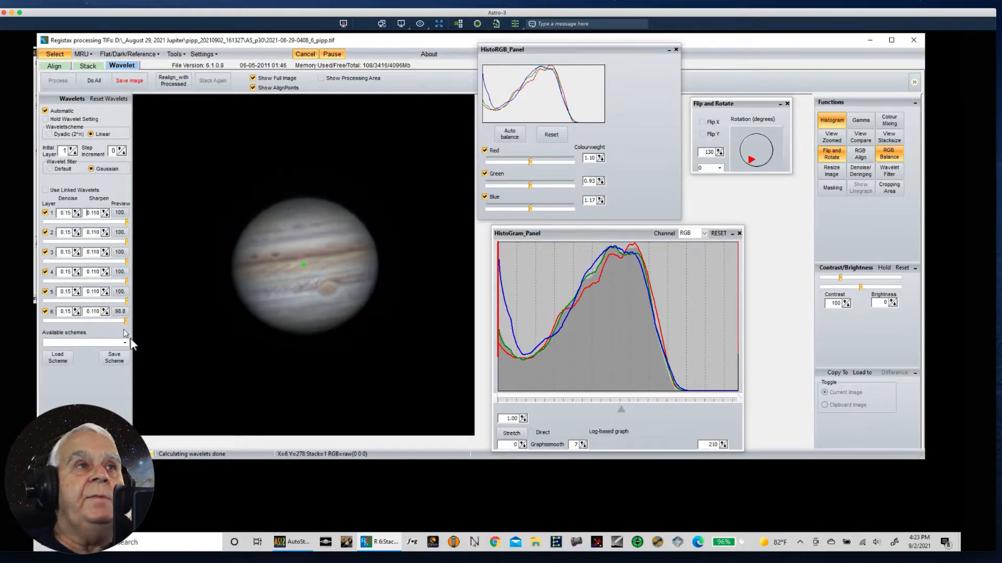
Save the current wavelet settings as a scheme named Jupiter 1 in the RegiStax 6 folder.
left_click(115, 361)
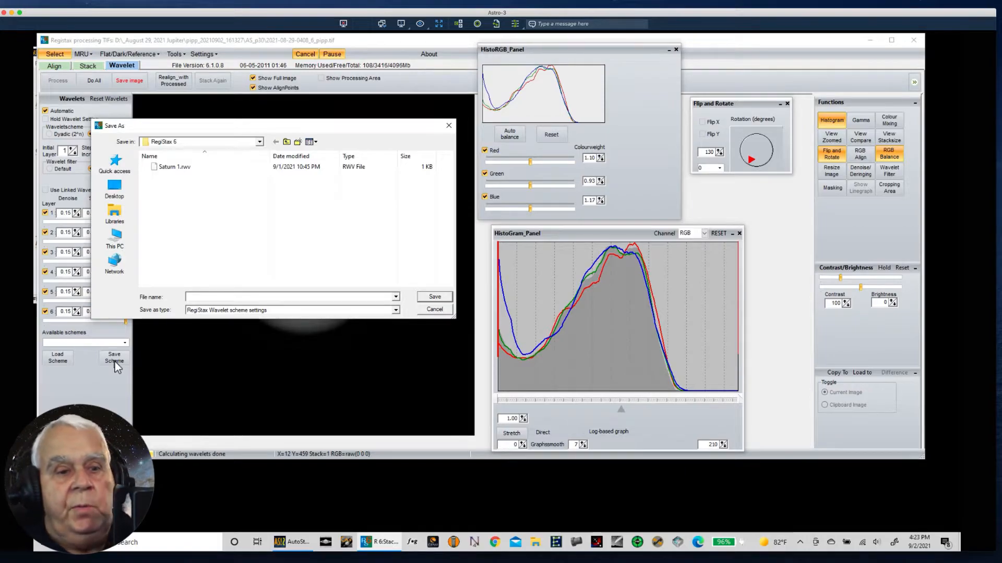
type("Jk")
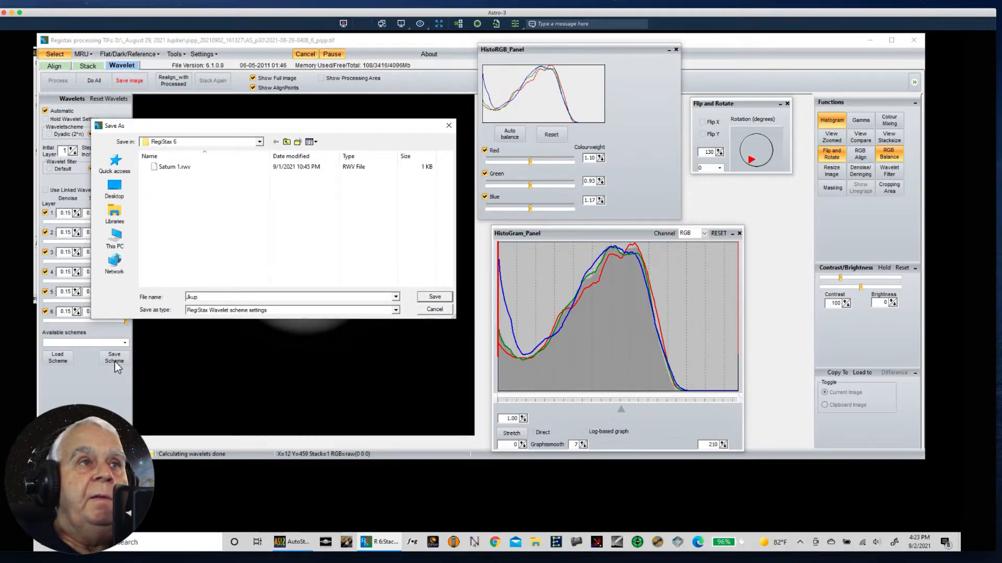
key("BackSpace")
key("BackSpace")
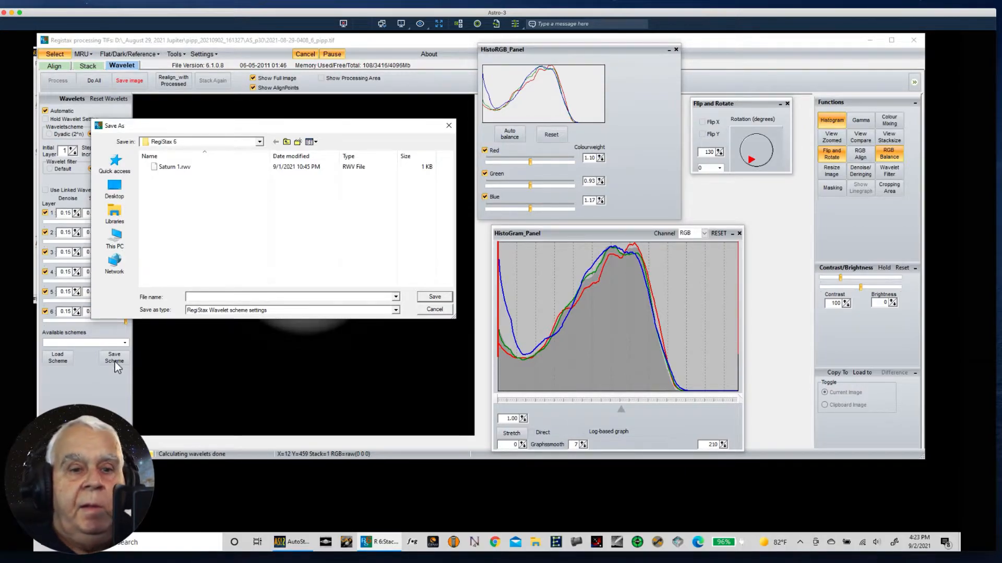
type("Jup")
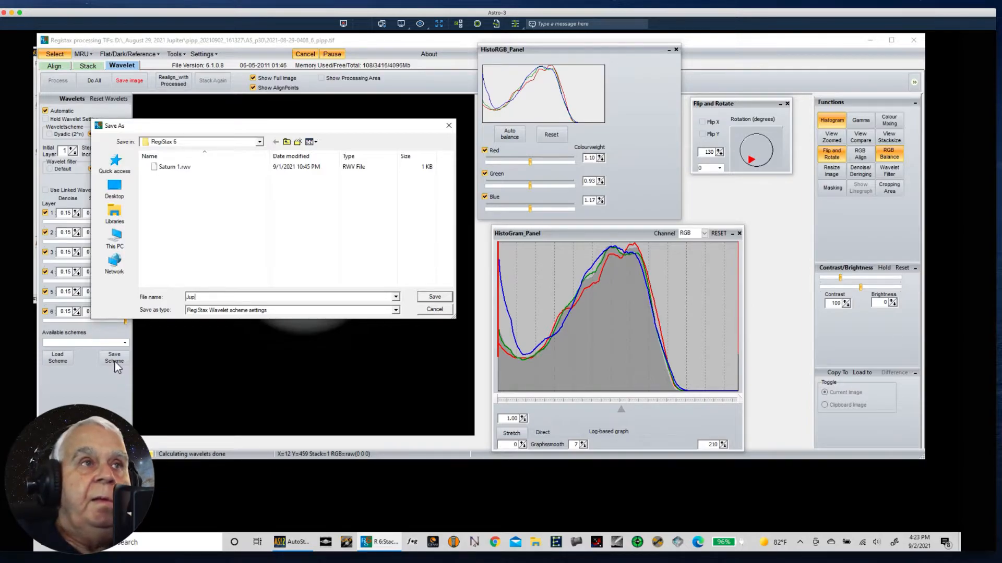
type("iter 1")
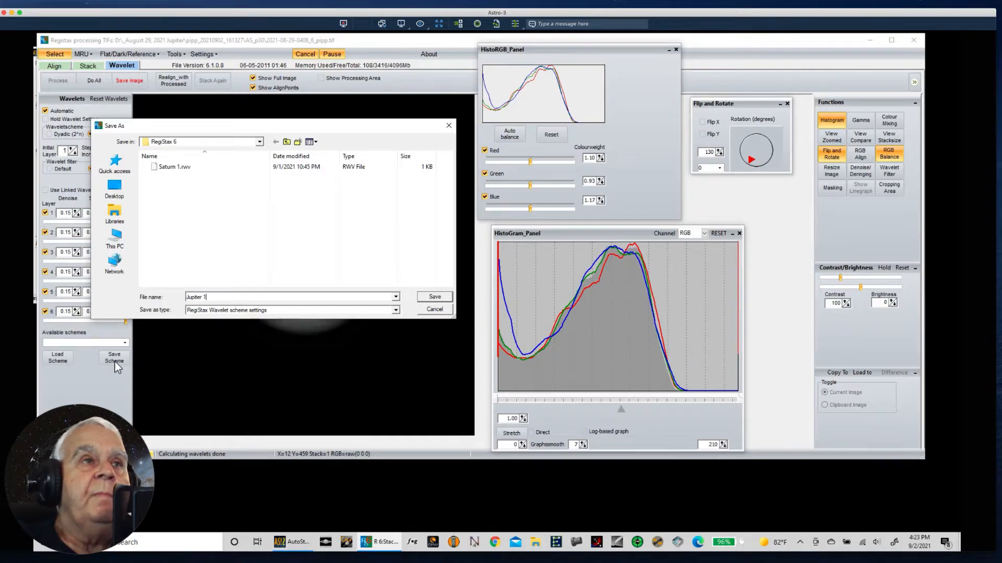
left_click(436, 298)
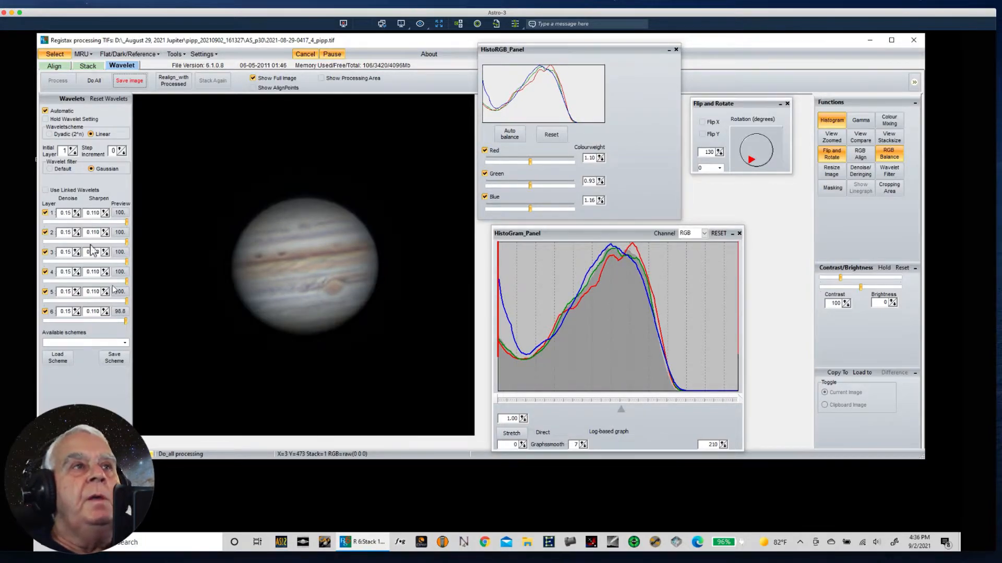
left_click(54, 55)
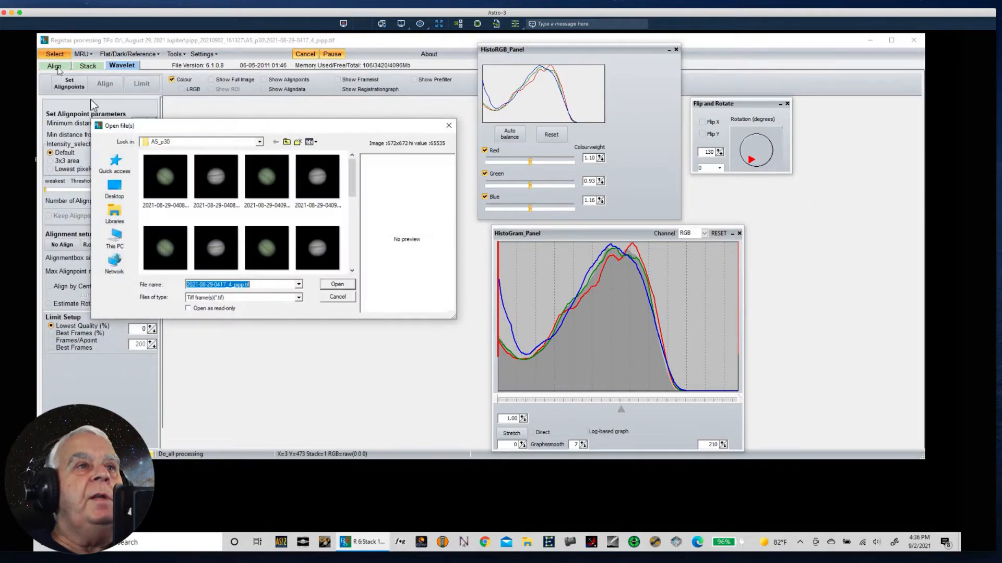
left_click_drag(349, 190, 369, 268)
left_click(265, 238)
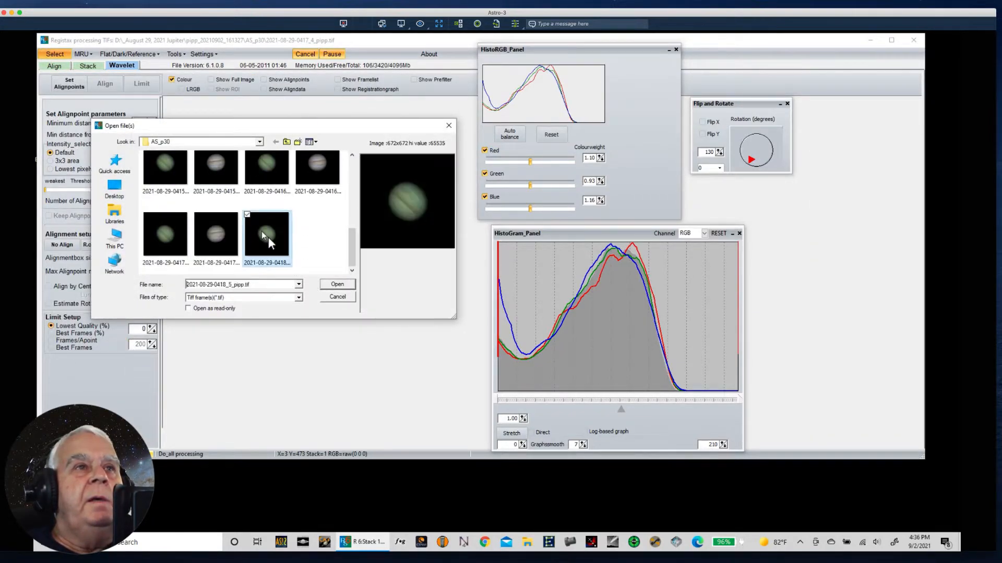
left_click(343, 287)
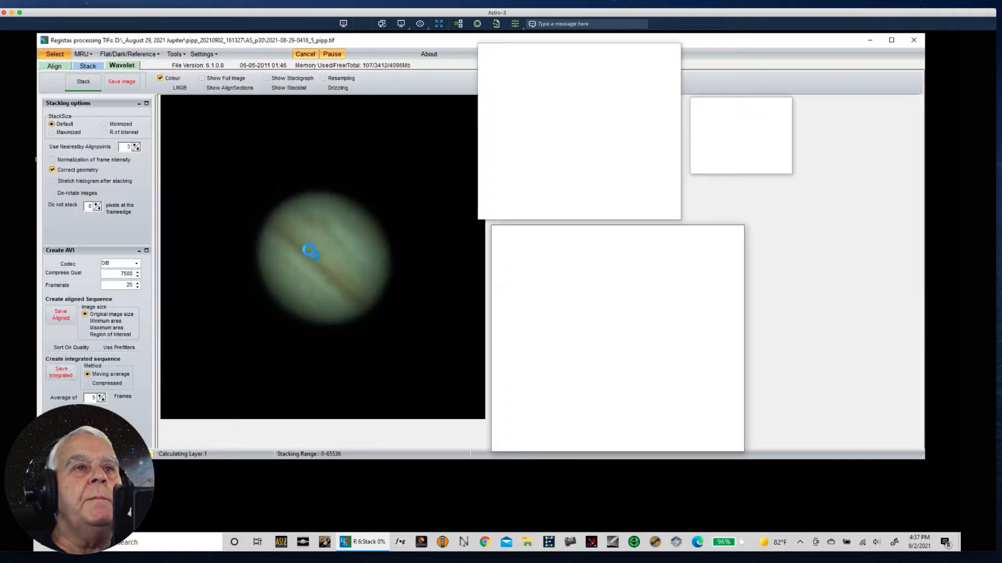
left_click(260, 79)
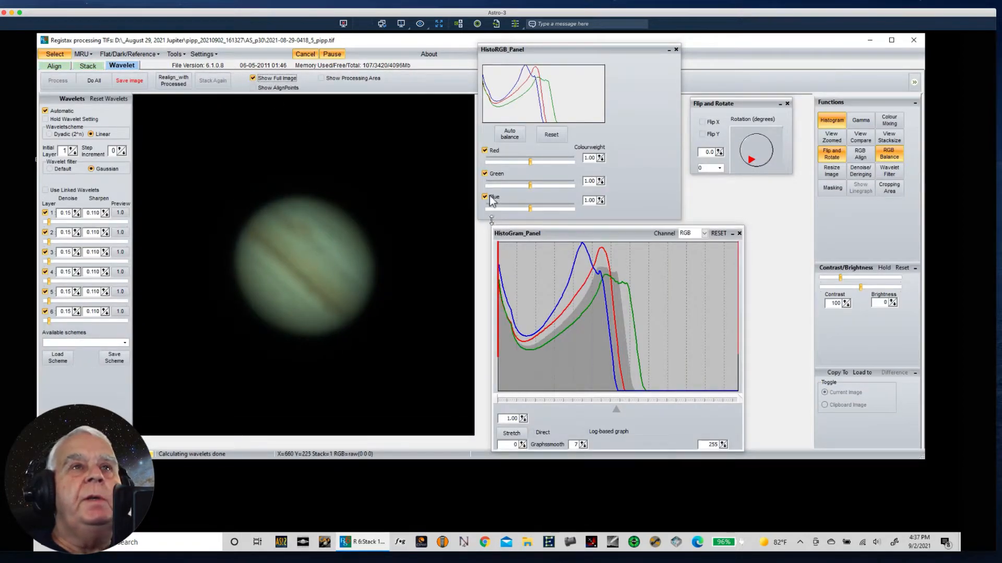
Apply automatic RGB balance to the new Jupiter image and rotate it by 130 degrees.
left_click(510, 134)
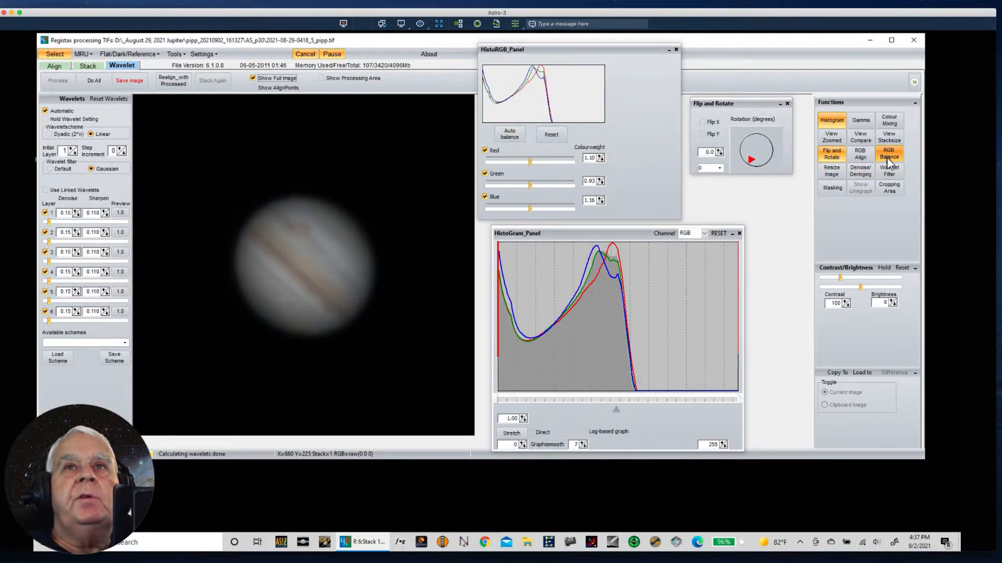
left_click_drag(705, 152, 723, 151)
key("Delete")
type("13")
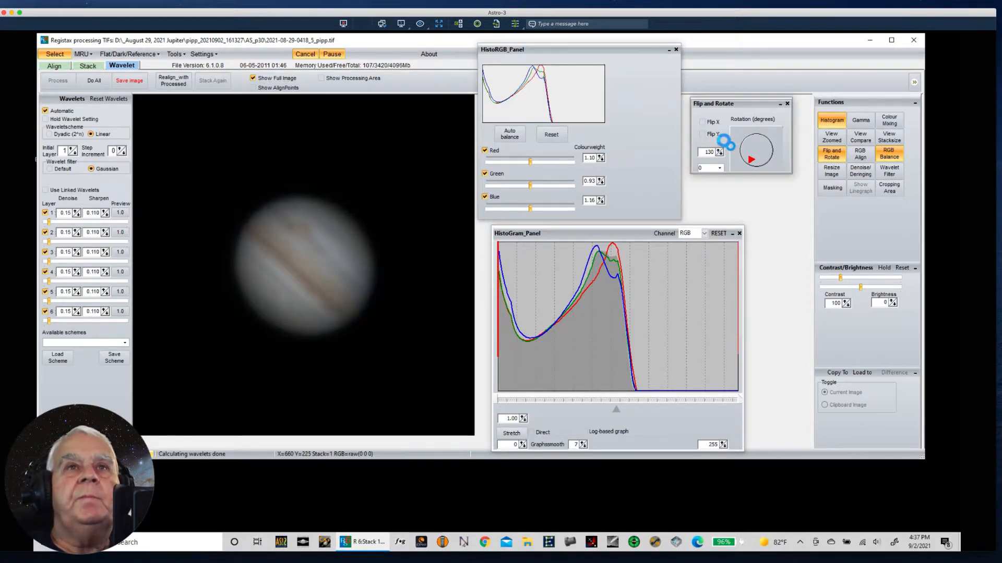
type("0")
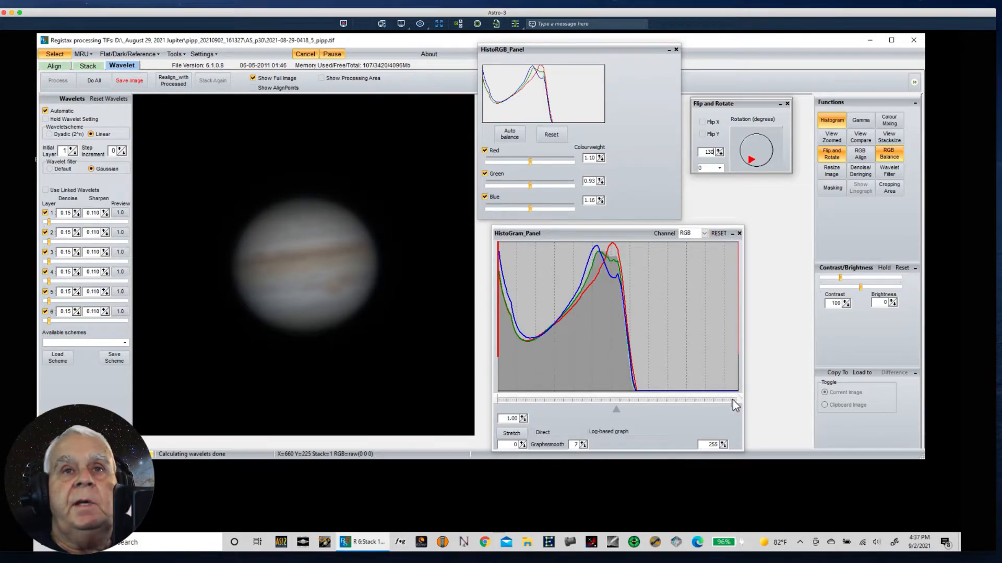
Lower the histogram's upper limit to 211 and stretch the image to that range.
left_click_drag(739, 399, 698, 398)
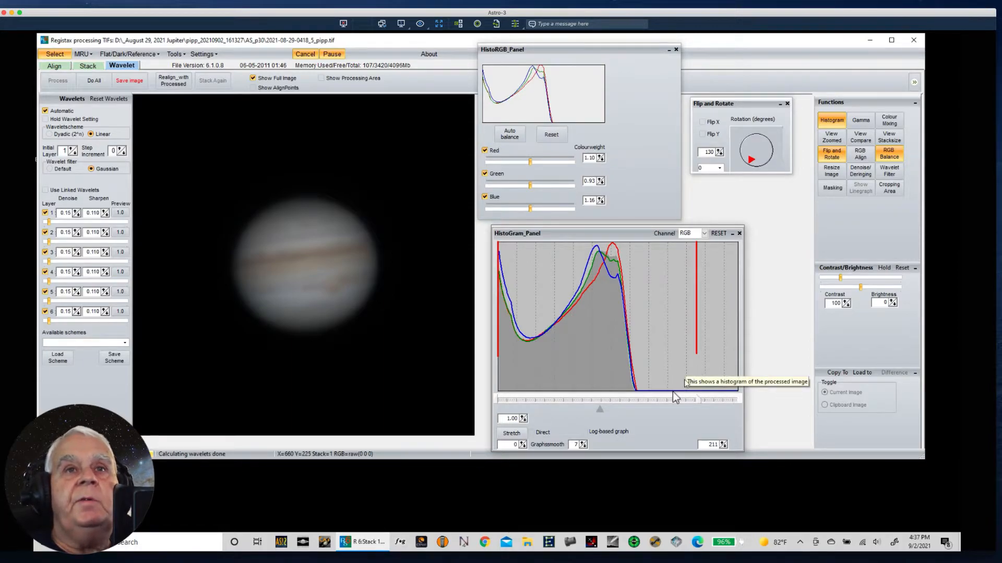
left_click(510, 434)
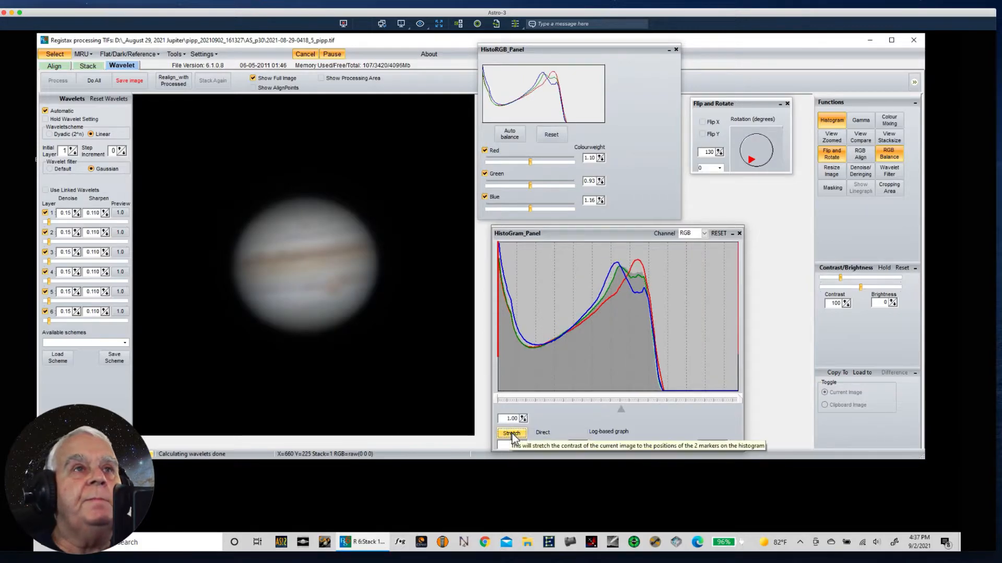
Load the wavelet scheme Jupiter 1.rwv and process the entire image with Do All.
left_click(53, 362)
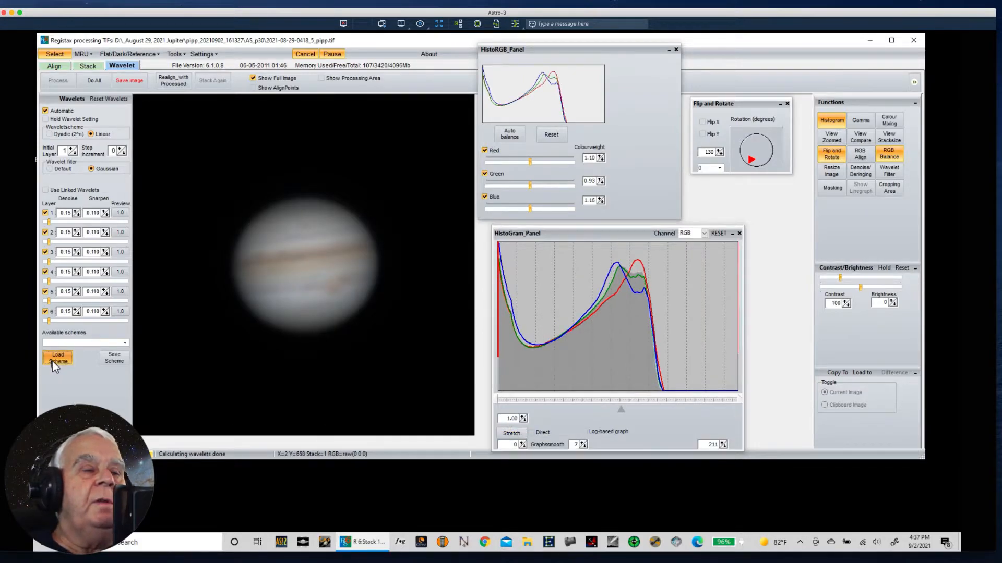
left_click(166, 168)
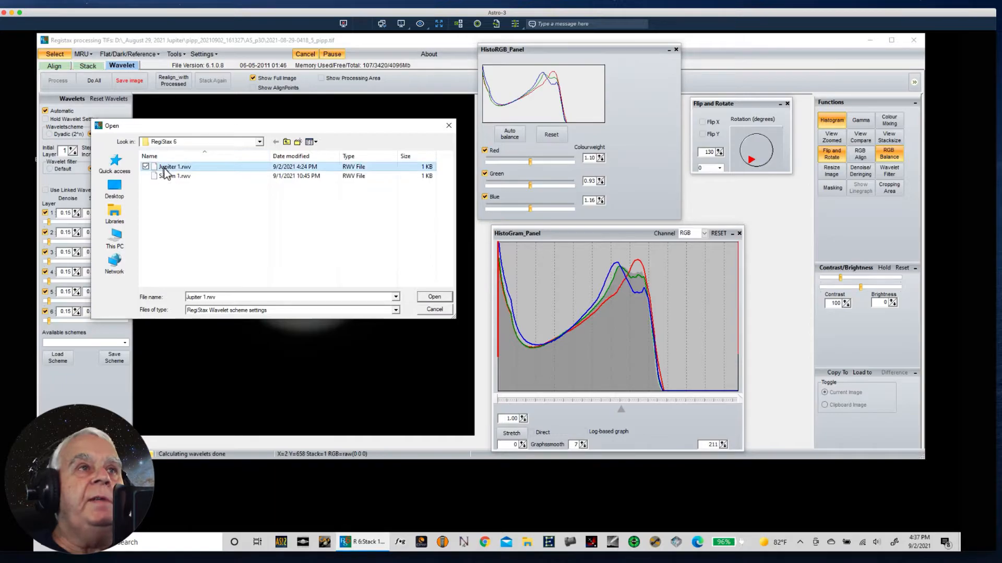
left_click(428, 299)
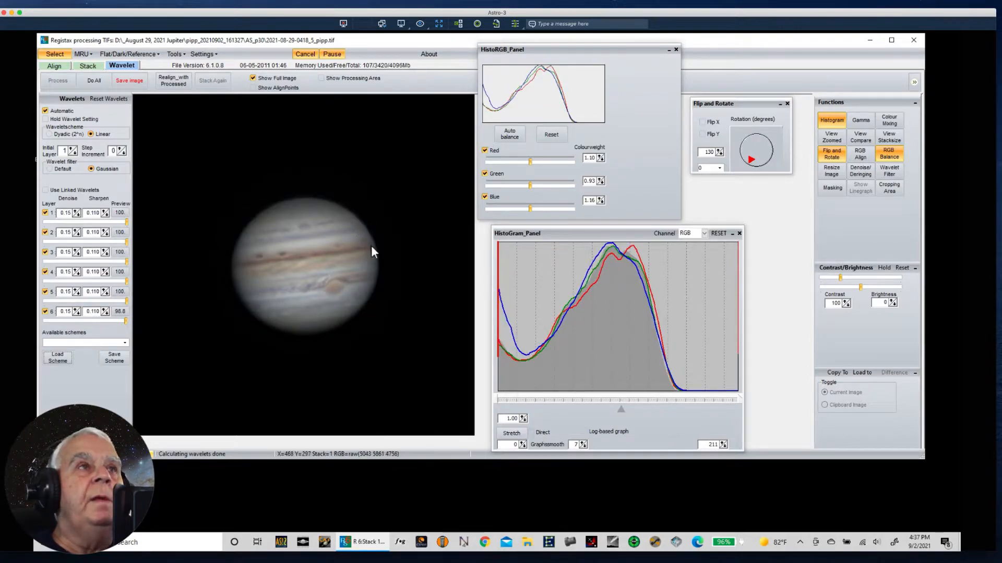
left_click(95, 82)
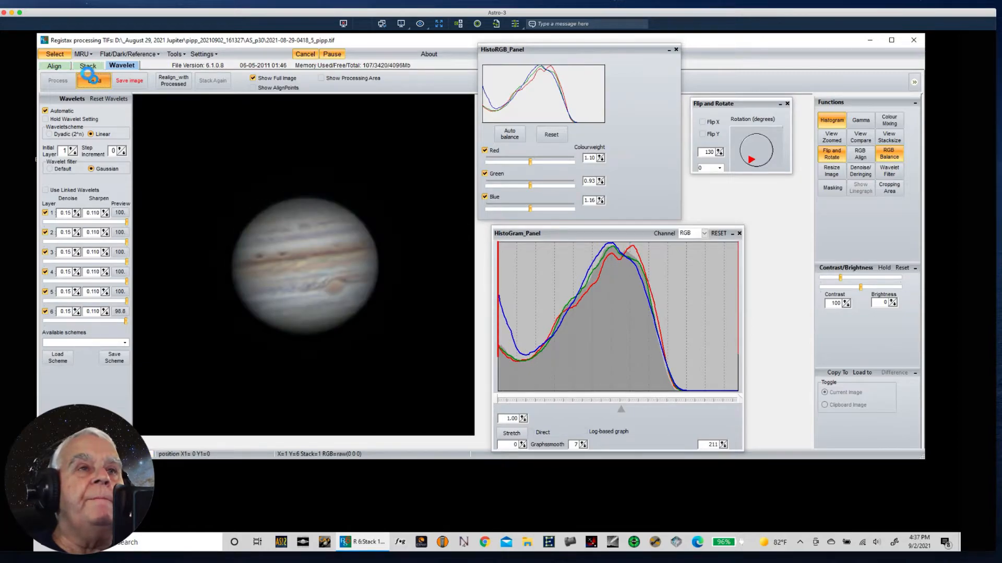
left_click(94, 82)
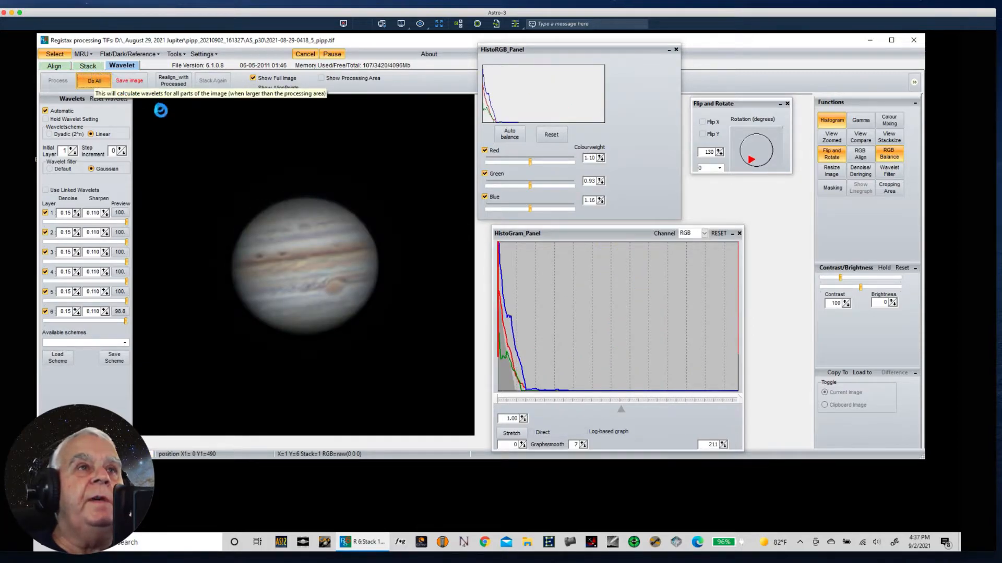
left_click(121, 79)
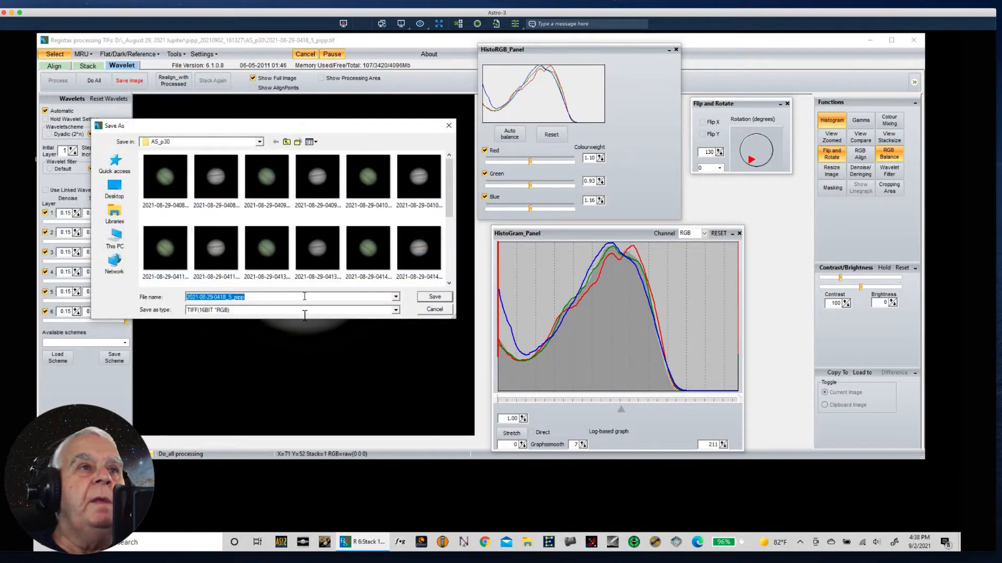
left_click(250, 296)
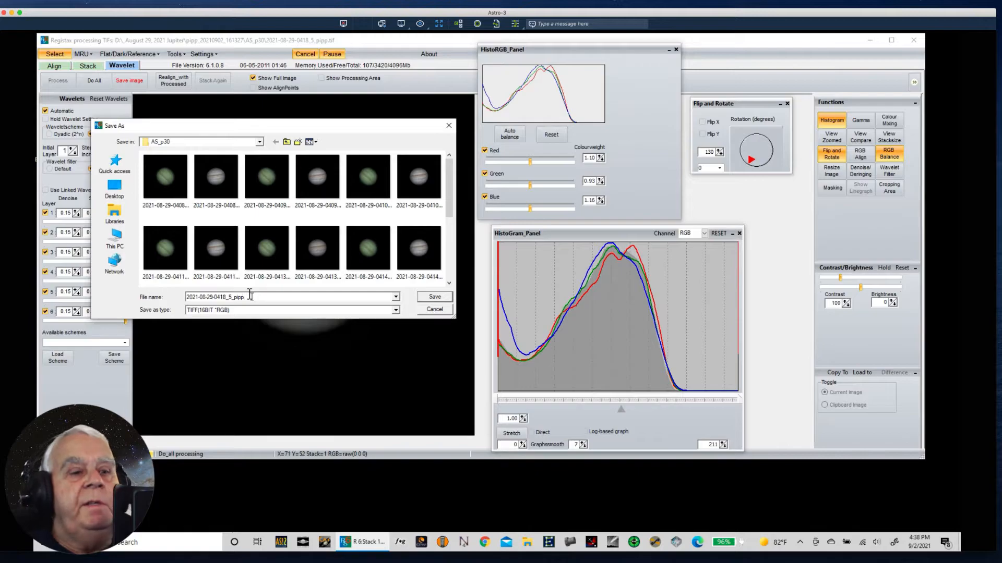
type("_REG")
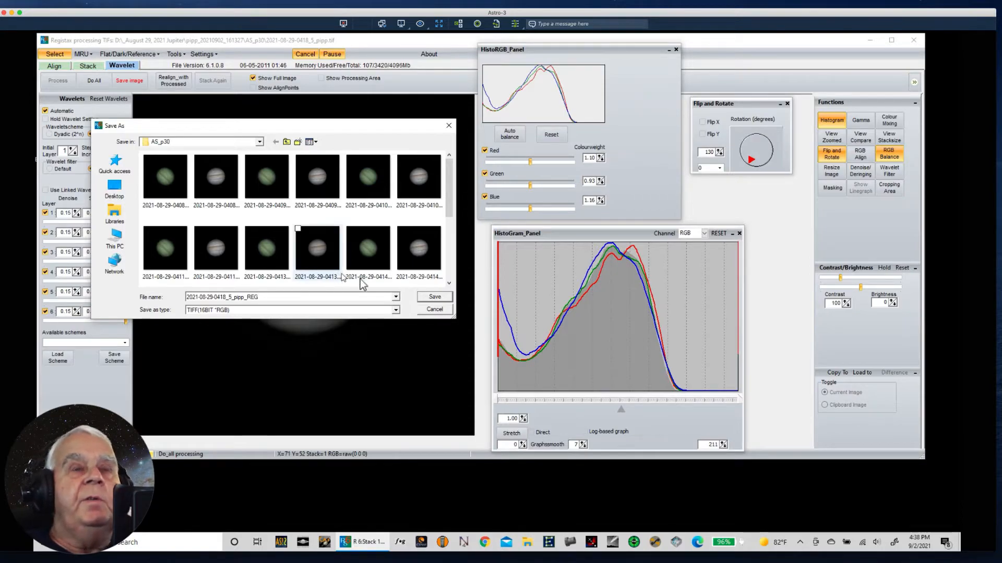
left_click(434, 298)
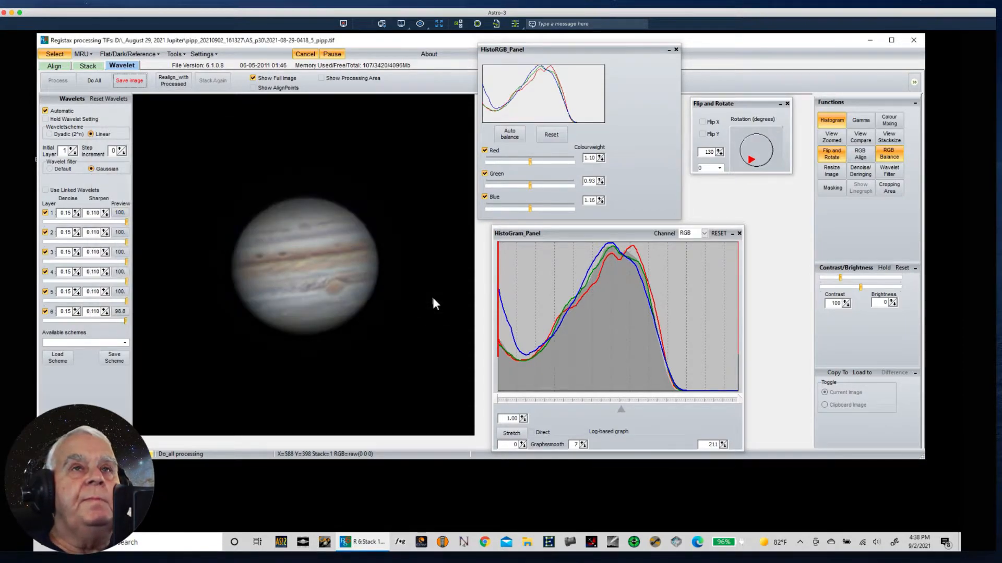
Close RegiStax and launch WinJUPOS 12.0.9.
left_click(912, 42)
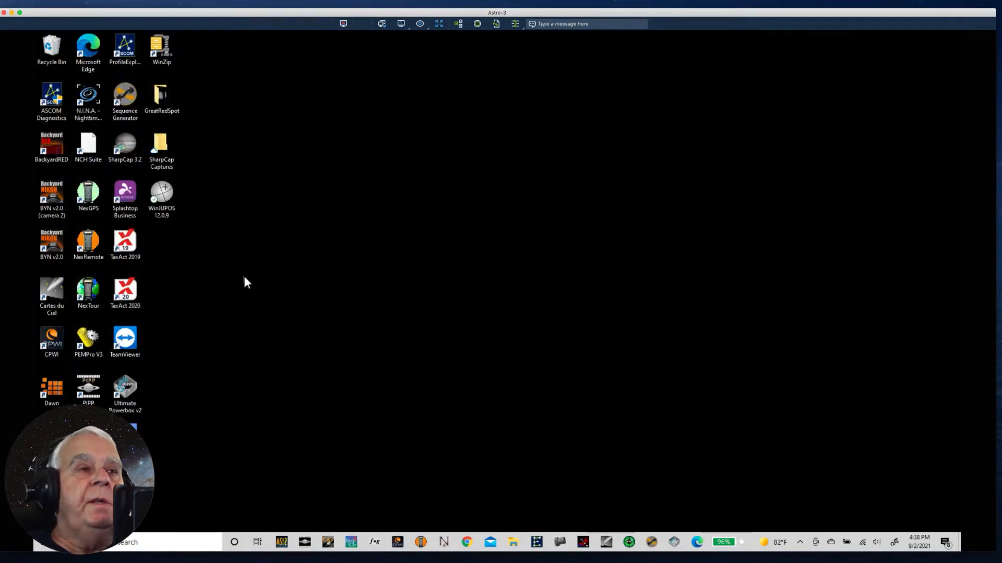
double_click(160, 197)
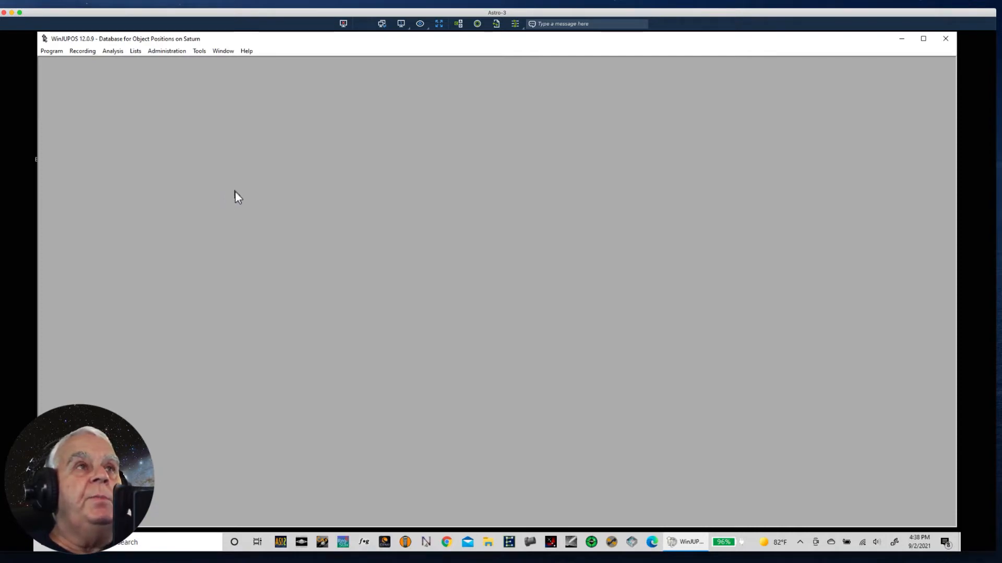
left_click(201, 52)
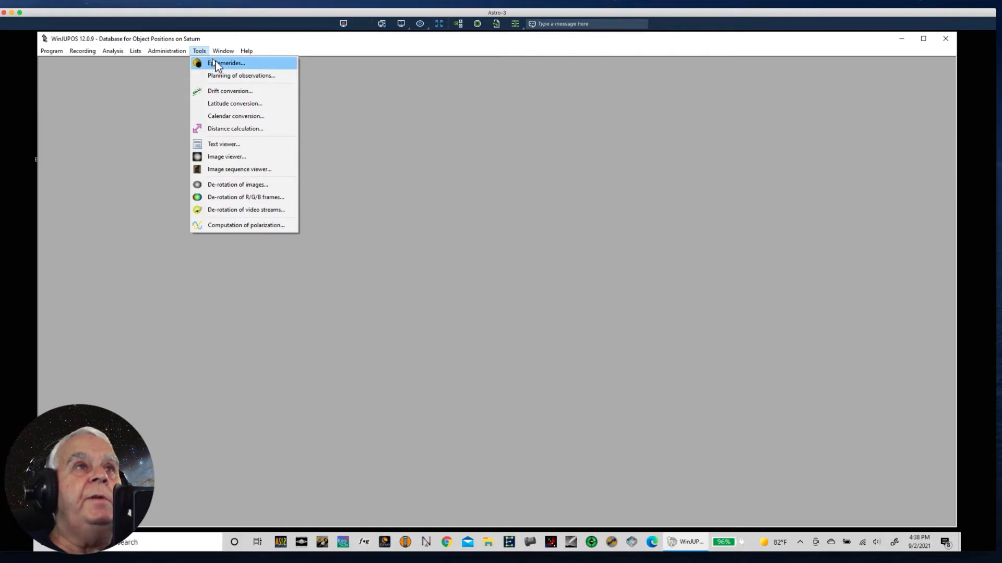
left_click(220, 64)
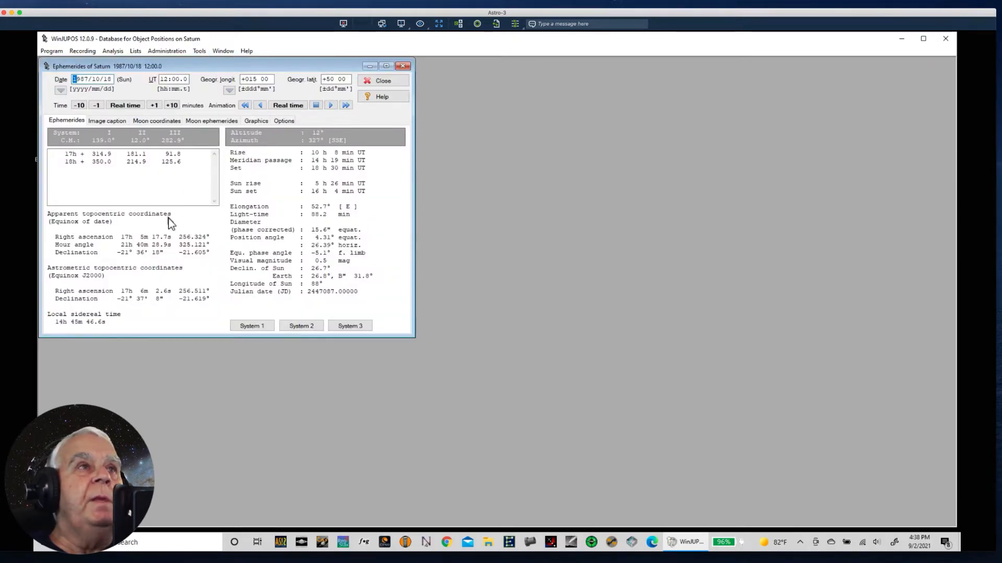
left_click(403, 67)
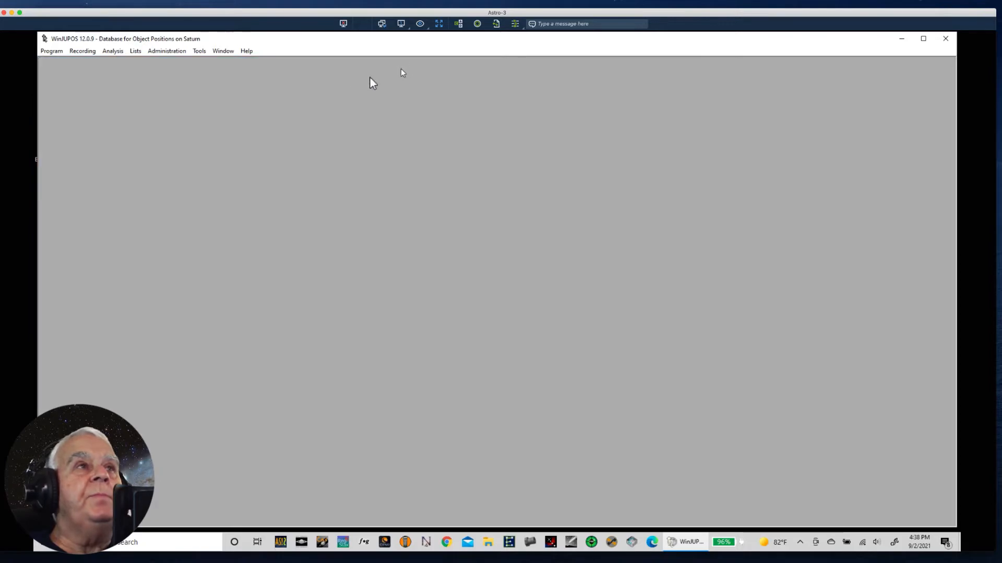
Set the celestial body to Jupiter and open the image measurement window.
left_click(46, 52)
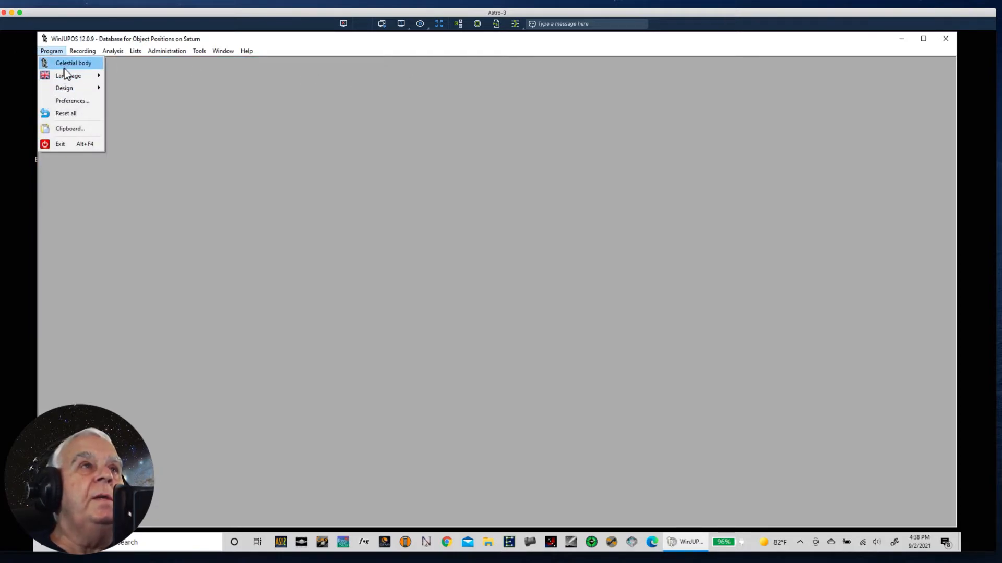
mouse_move(68, 63)
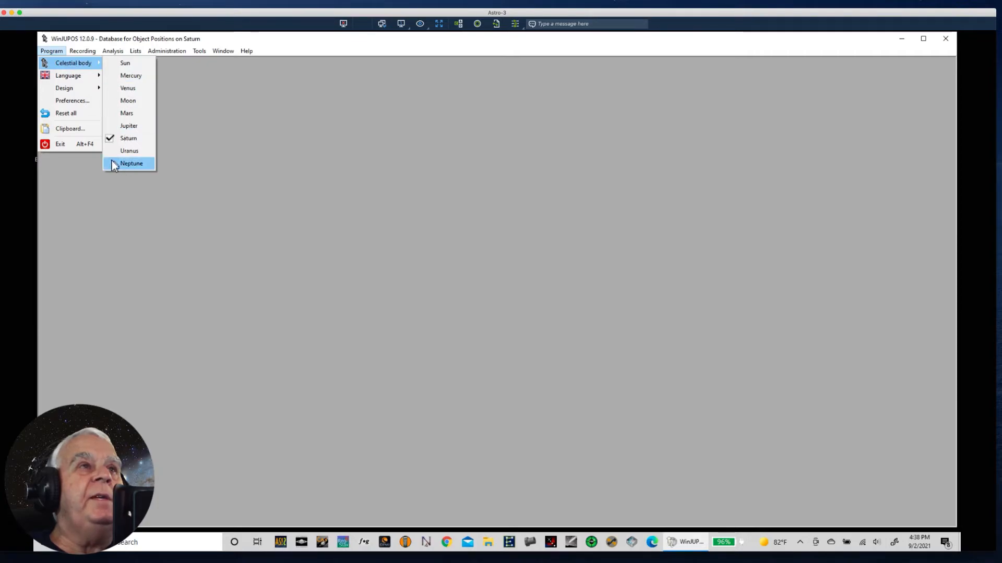
left_click(121, 127)
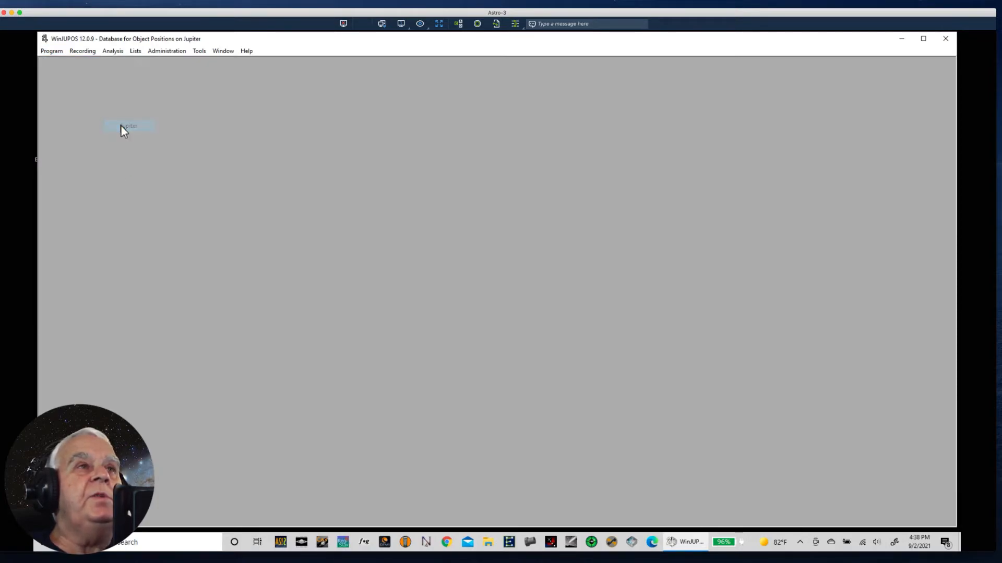
left_click(79, 52)
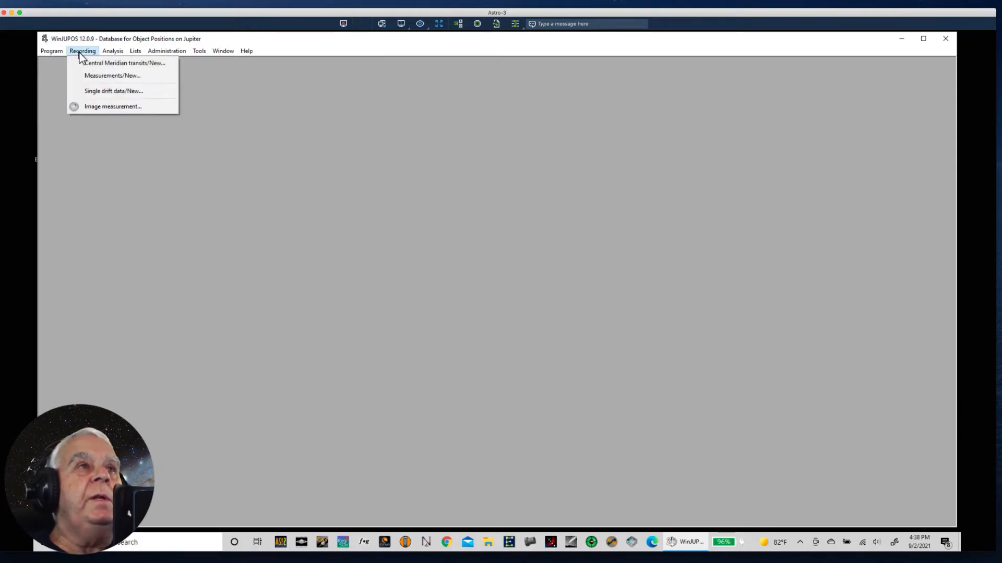
left_click(98, 107)
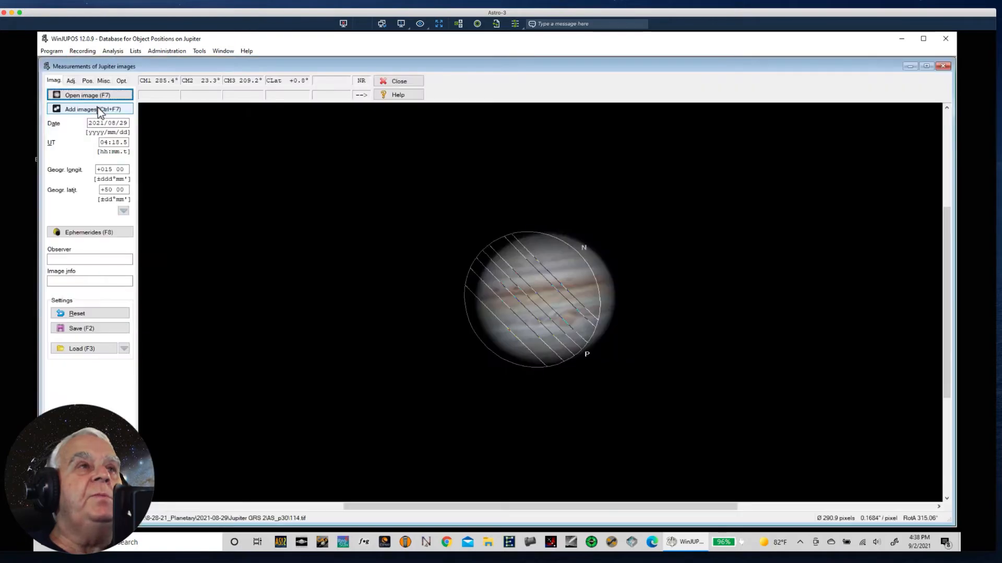
Open Jupiter's ephemerides and examine the image caption, moon coordinates, moon ephemerides, graphics and options pages.
left_click(199, 51)
left_click(214, 64)
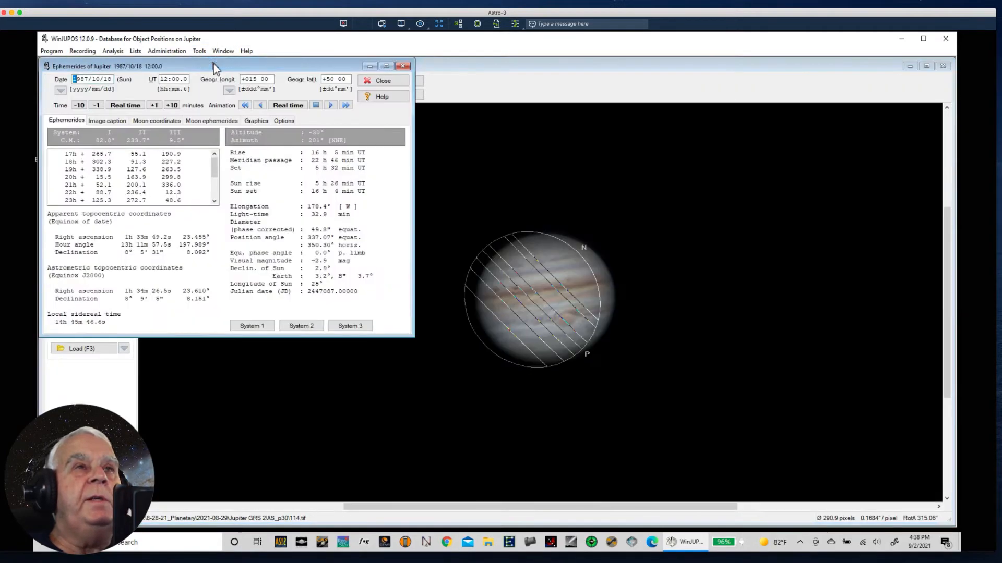
left_click(107, 123)
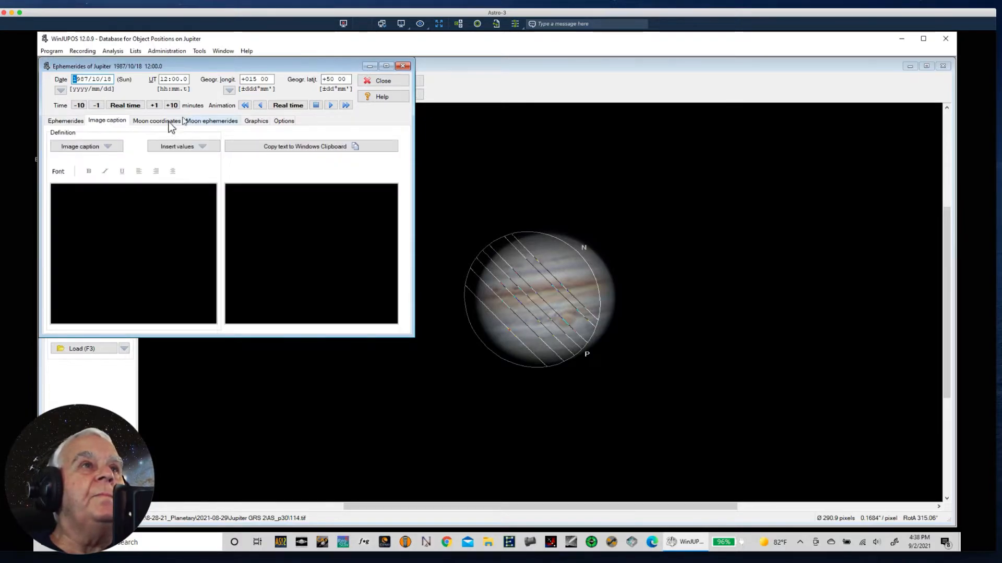
left_click(163, 123)
left_click(201, 124)
left_click(257, 122)
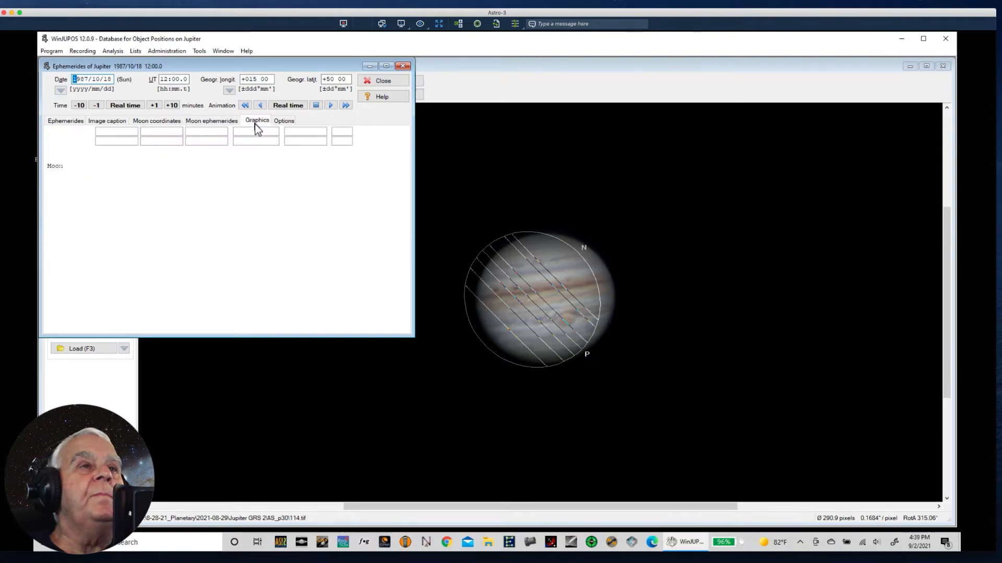
left_click(284, 122)
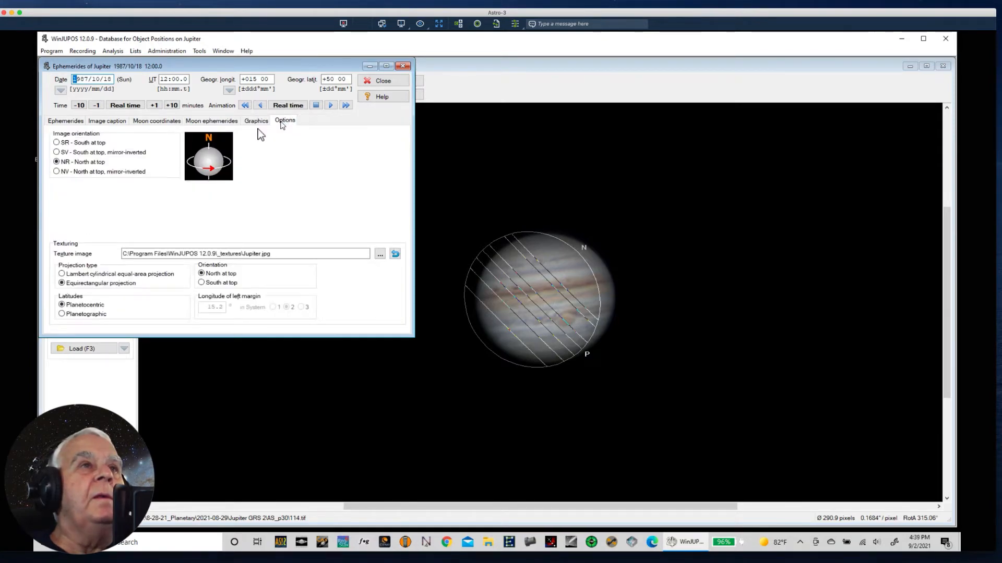
left_click(257, 122)
left_click(210, 125)
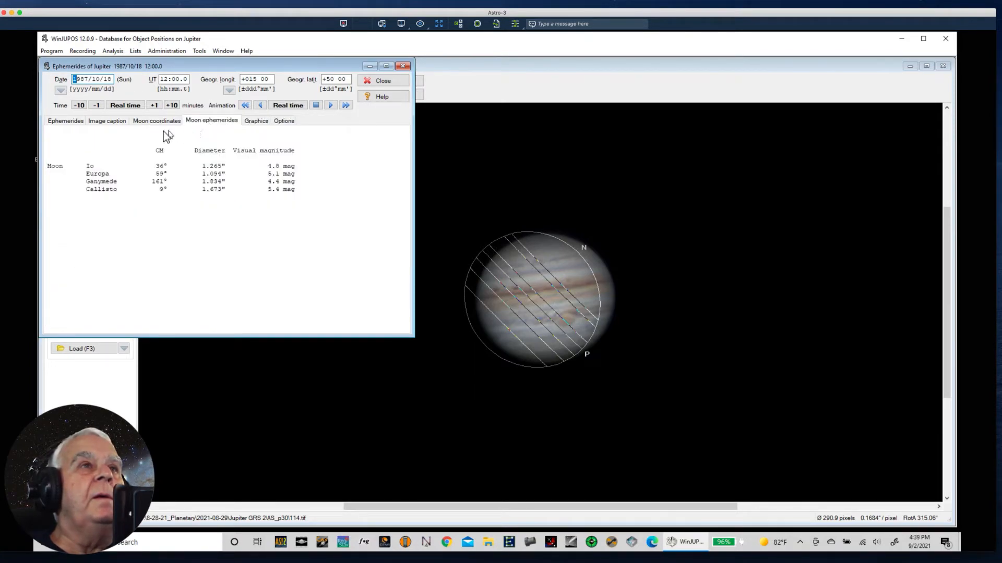
left_click(158, 123)
left_click(105, 123)
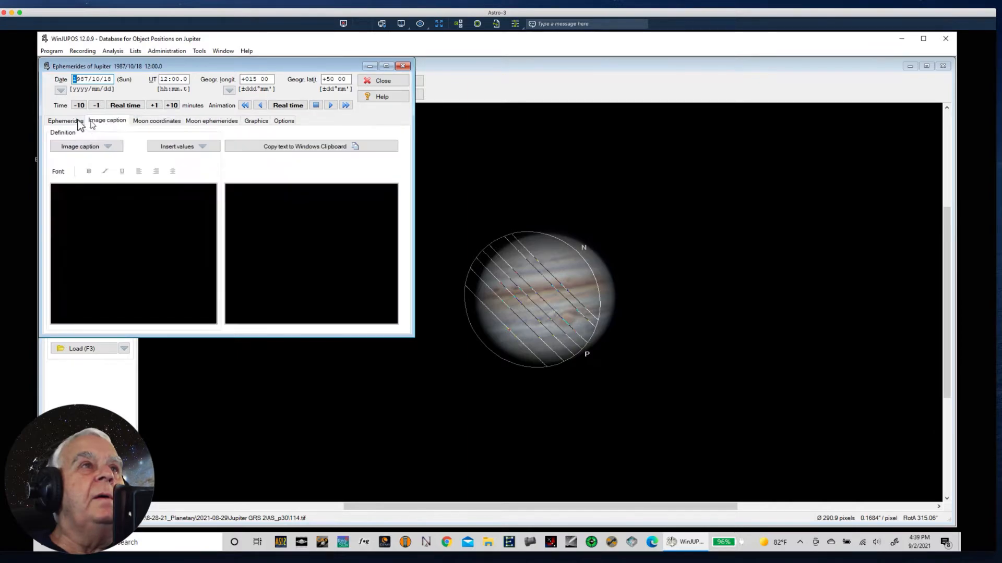
left_click(70, 121)
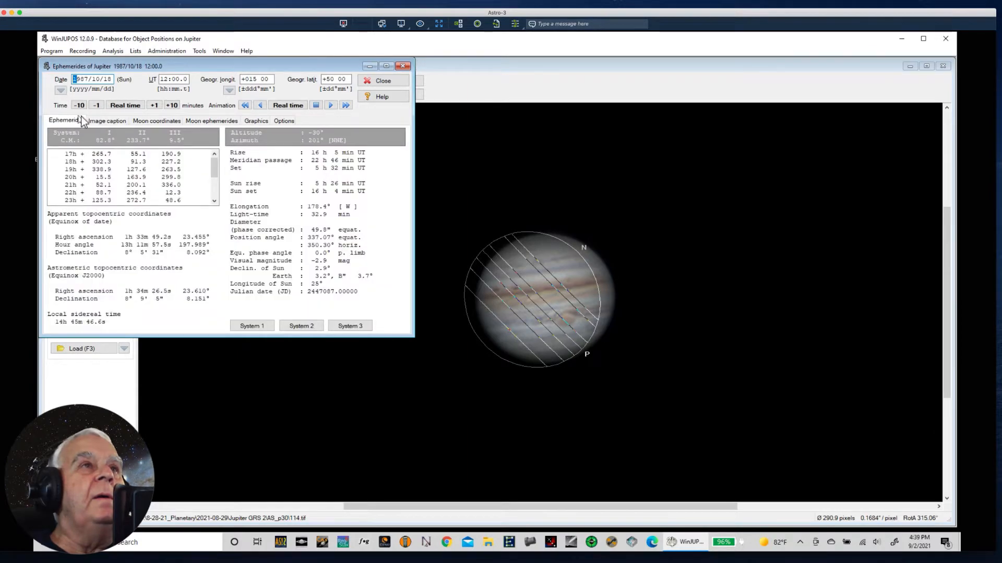
left_click(108, 123)
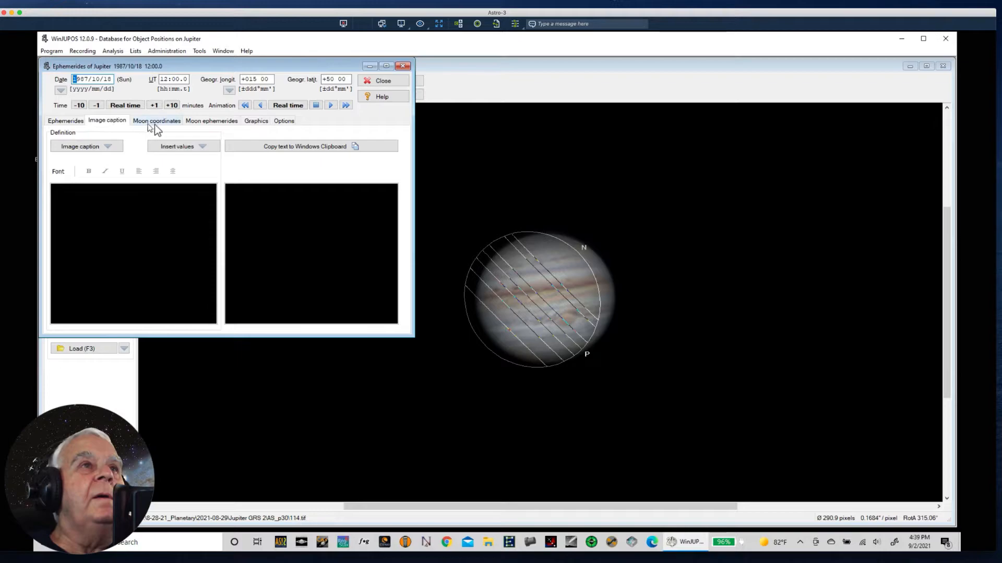
left_click(160, 123)
left_click(219, 123)
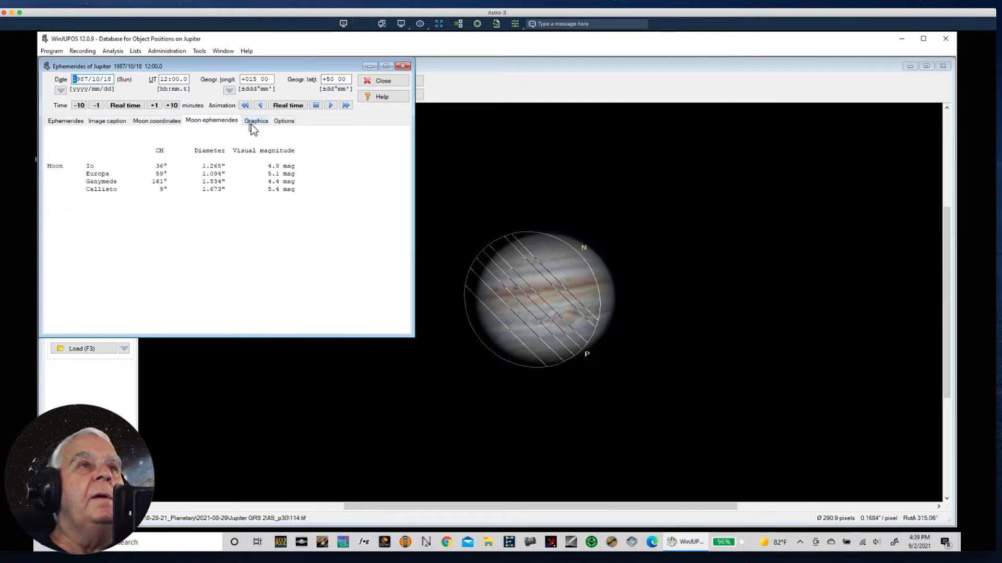
Show the ephemerides graphic of Jupiter in equatorial orientation with surface texturing turned on.
left_click(250, 123)
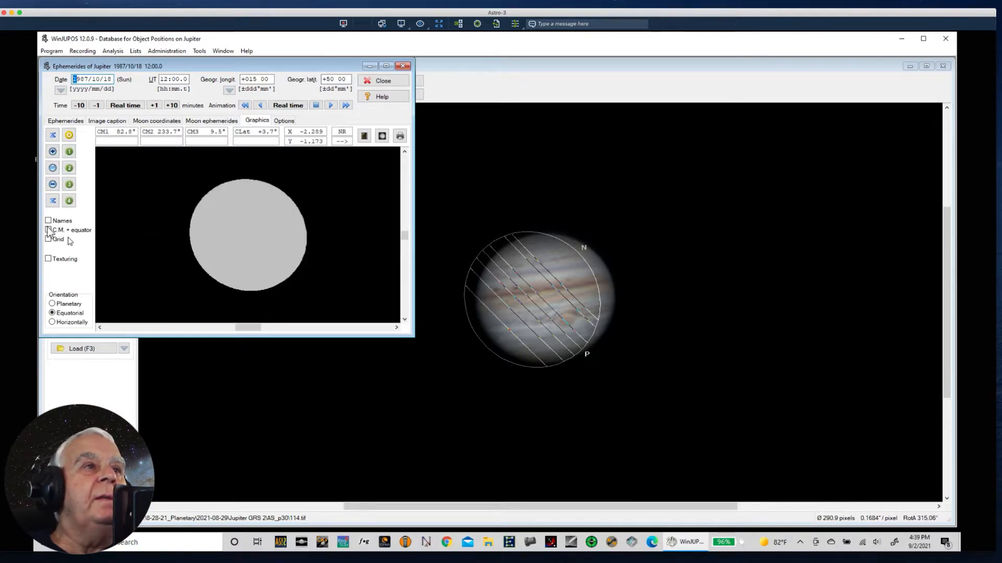
left_click(52, 304)
left_click(52, 313)
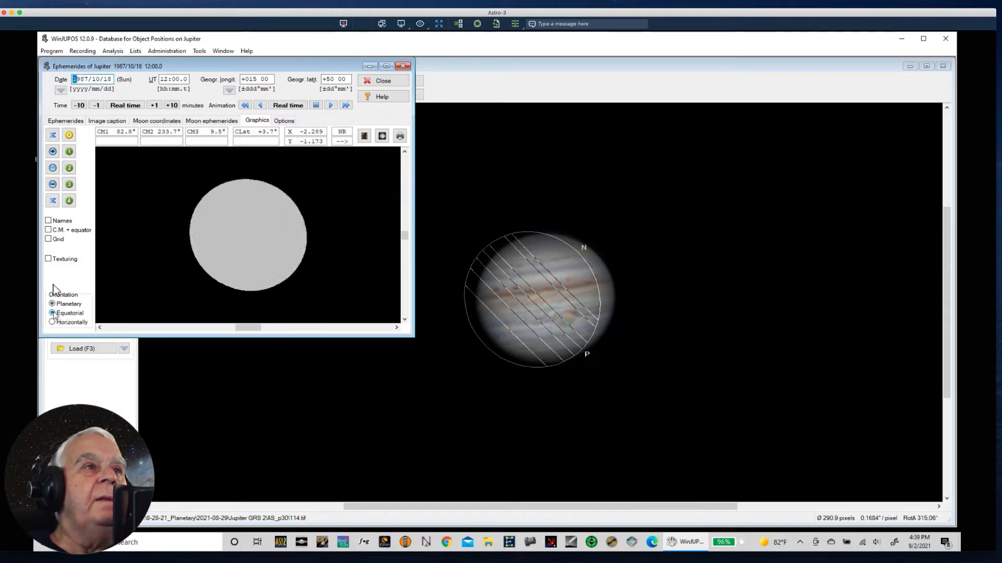
left_click(48, 259)
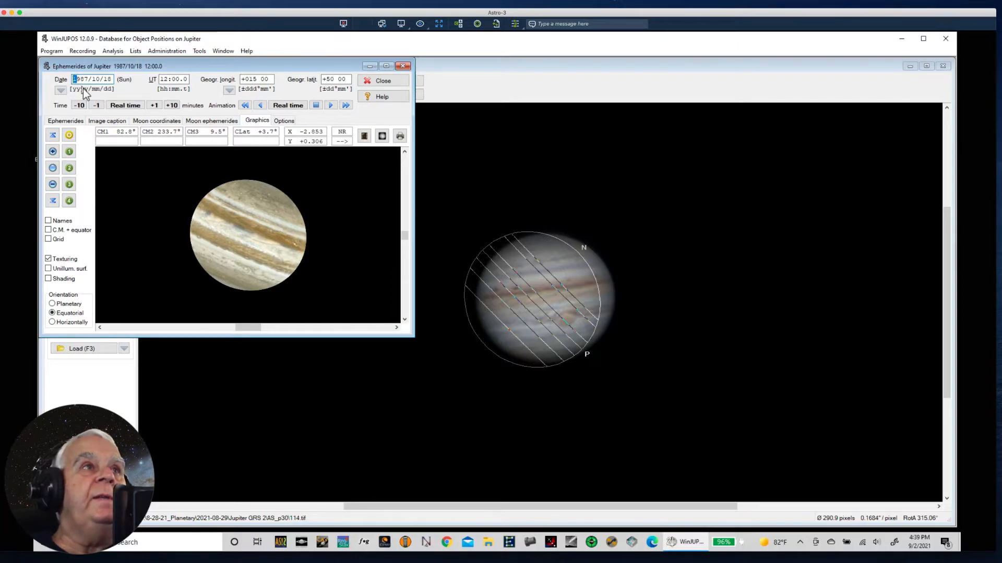
Set the ephemerides to real time and advance in 10-minute increments to 2021/09/03 04:49.6 UT, examining Jupiter's rotation.
left_click(121, 105)
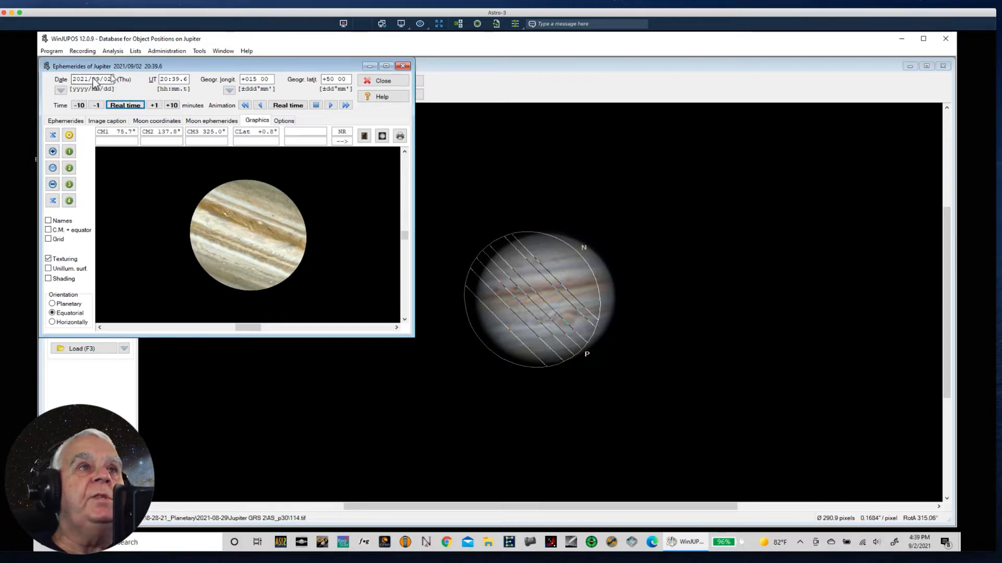
left_click(172, 105)
left_click(172, 106)
left_click(172, 105)
left_click(172, 106)
left_click(172, 105)
left_click(172, 105)
left_click(172, 106)
left_click(172, 105)
left_click(172, 106)
left_click(172, 105)
left_click(172, 105)
left_click(172, 105)
left_click(172, 105)
left_click(172, 105)
left_click(172, 106)
left_click(172, 106)
left_click(172, 105)
left_click(172, 105)
left_click(173, 106)
left_click(172, 105)
left_click(172, 105)
left_click(172, 106)
left_click(172, 105)
left_click(172, 105)
left_click(173, 105)
left_click(172, 105)
left_click(172, 106)
left_click(172, 106)
left_click(172, 105)
left_click(172, 105)
left_click(172, 106)
left_click(173, 105)
left_click(172, 105)
left_click(172, 105)
left_click(172, 106)
left_click(172, 105)
left_click(172, 106)
left_click(172, 105)
left_click(172, 106)
left_click(172, 105)
left_click(172, 105)
left_click(172, 105)
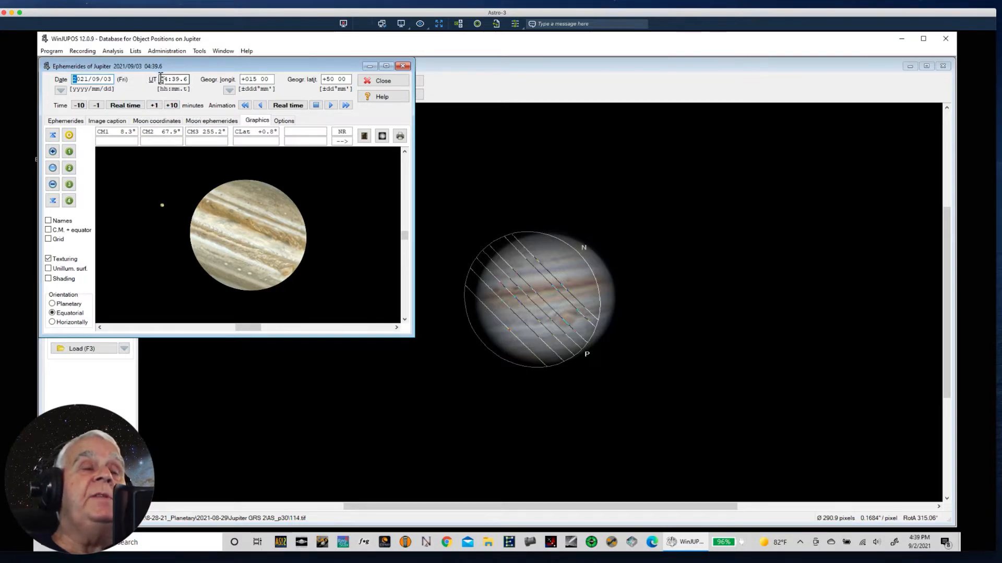
left_click(164, 80)
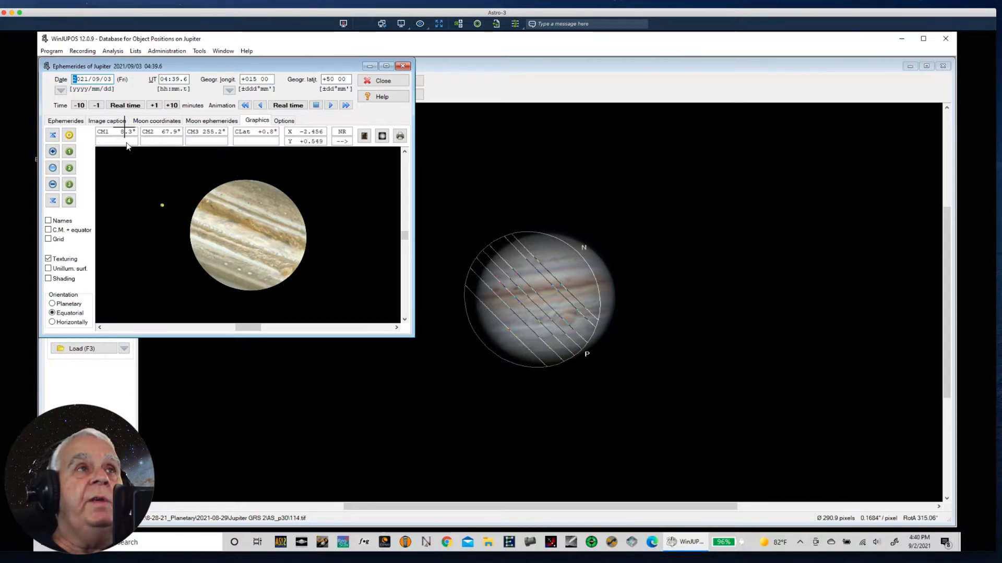
left_click(172, 105)
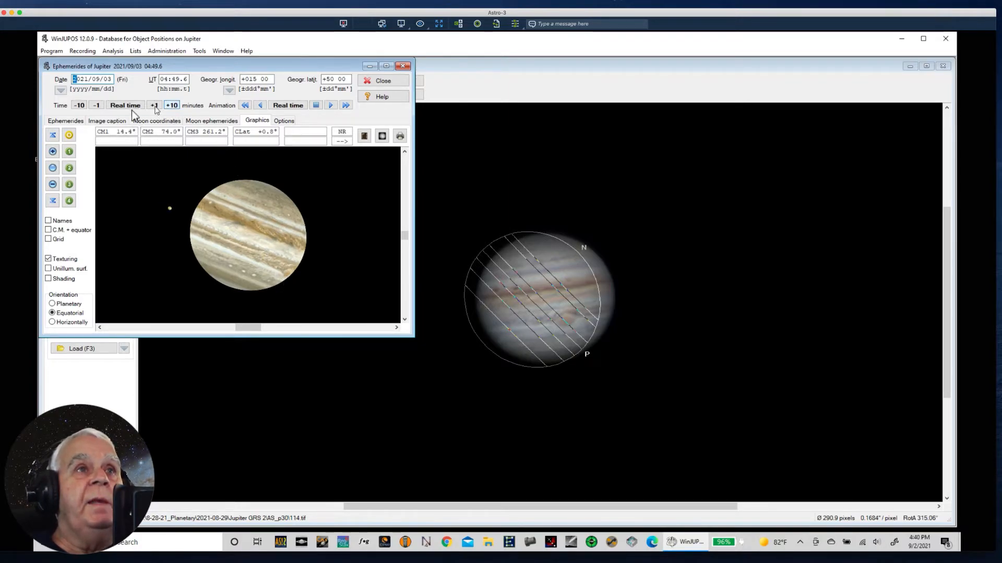
Move the ephemerides time back in 10-minute decrements to 01:19.6 UT, looking for the Great Red Spot on the textured disk.
left_click(79, 105)
left_click(79, 105)
left_click(79, 105)
left_click(79, 105)
left_click(78, 106)
left_click(79, 105)
left_click(79, 106)
left_click(79, 106)
left_click(79, 105)
left_click(79, 106)
left_click(78, 106)
left_click(79, 106)
left_click(78, 105)
left_click(79, 105)
left_click(79, 106)
left_click(79, 105)
left_click(78, 106)
left_click(79, 106)
left_click(79, 105)
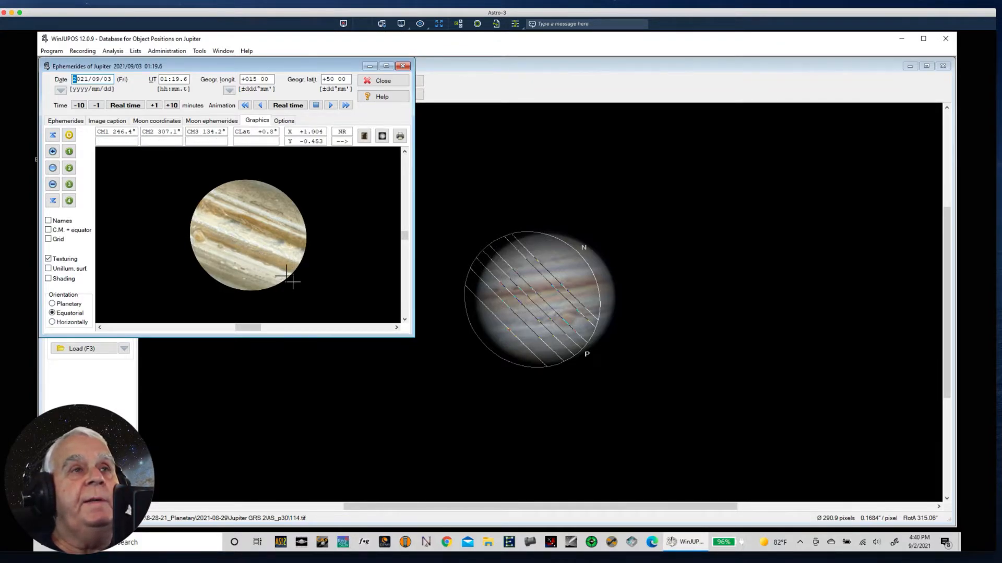
Check the moon coordinates, show the general ephemerides data and reset the date and time to real time.
left_click(152, 123)
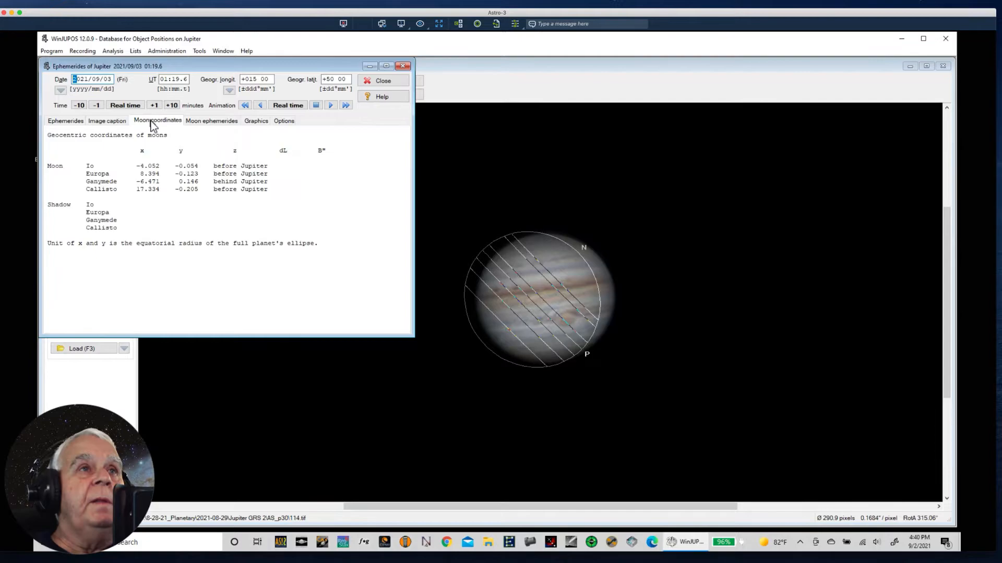
left_click(65, 122)
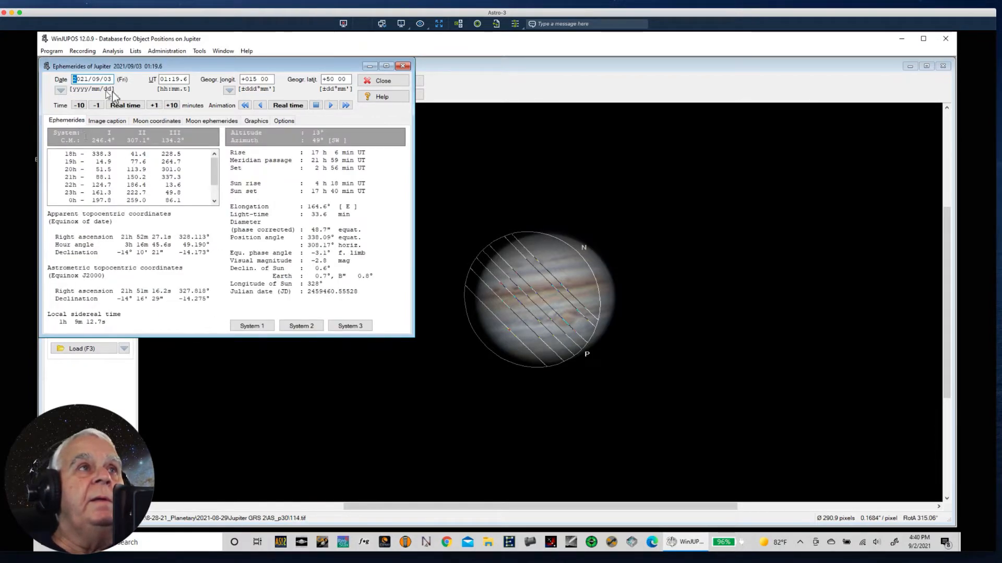
left_click(125, 105)
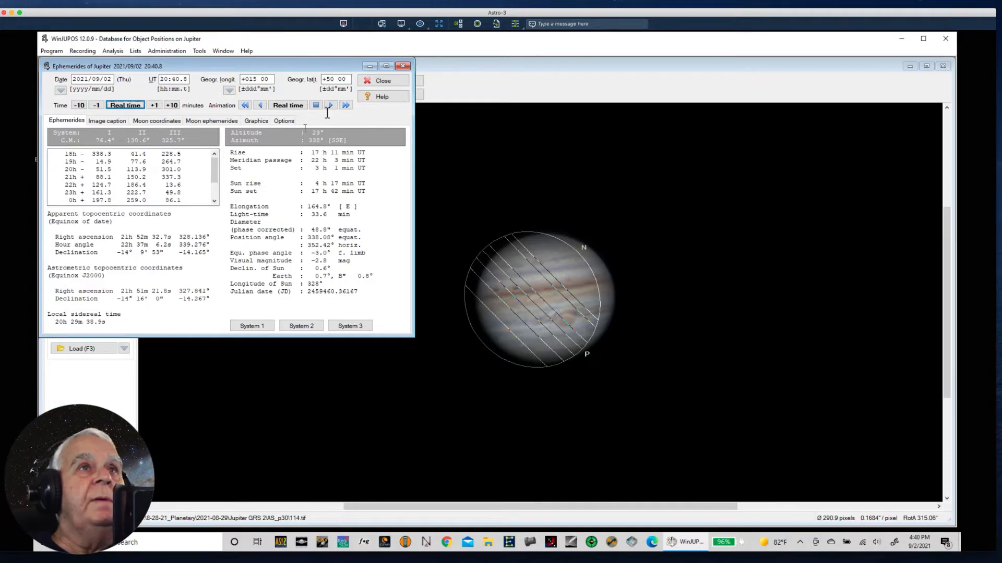
left_click(373, 81)
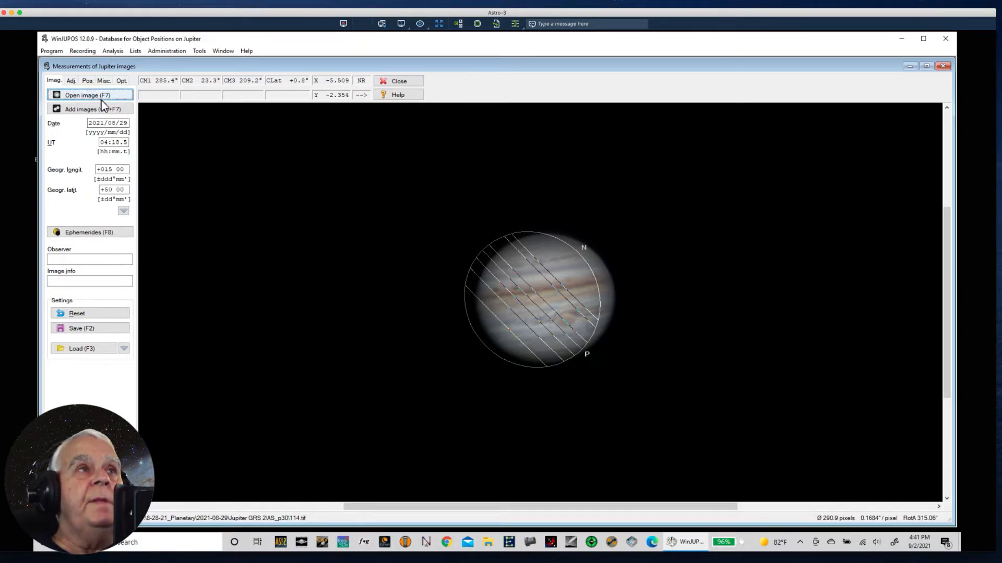
left_click(73, 94)
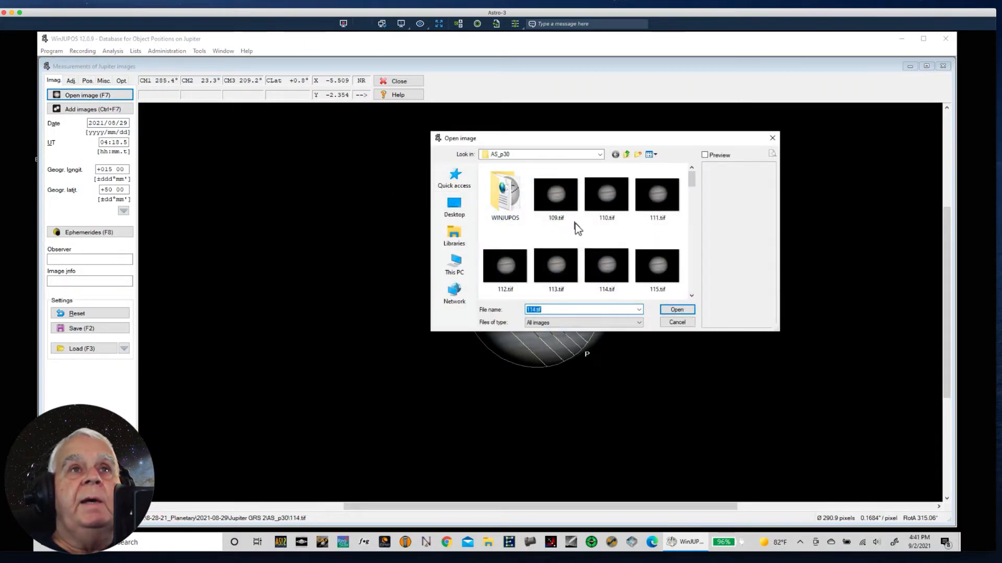
left_click(599, 154)
left_click(599, 154)
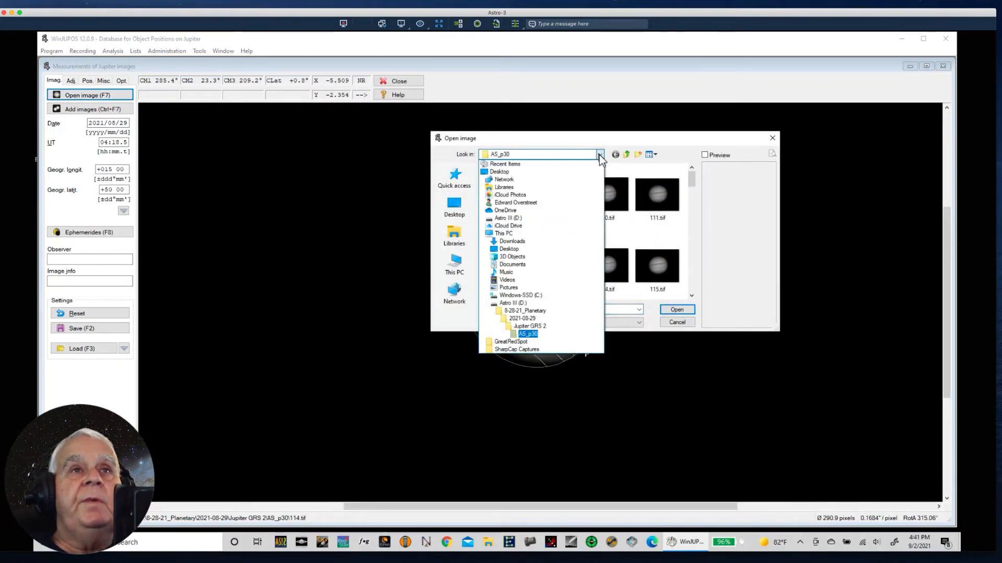
left_click(511, 303)
double_click(532, 198)
double_click(508, 192)
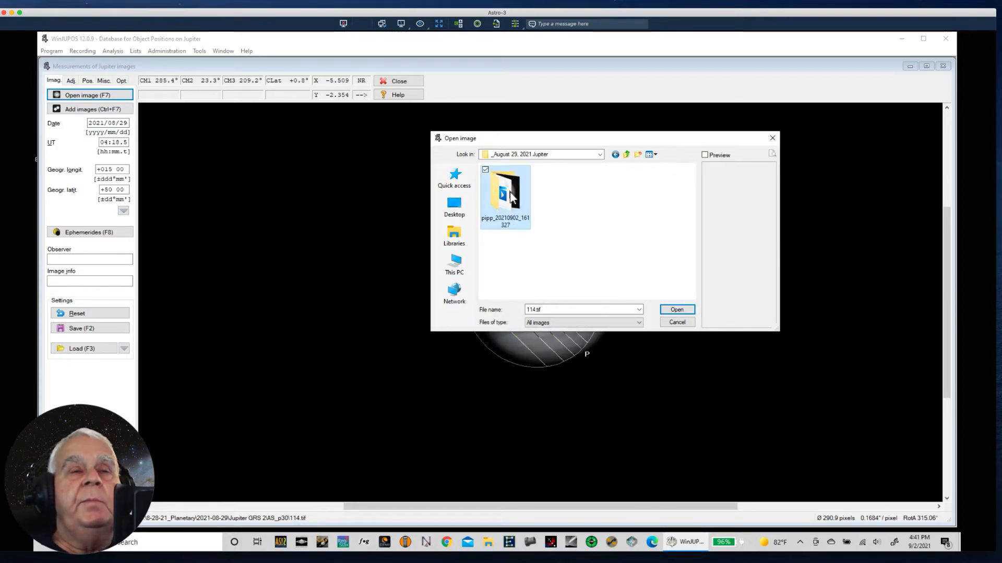
double_click(507, 192)
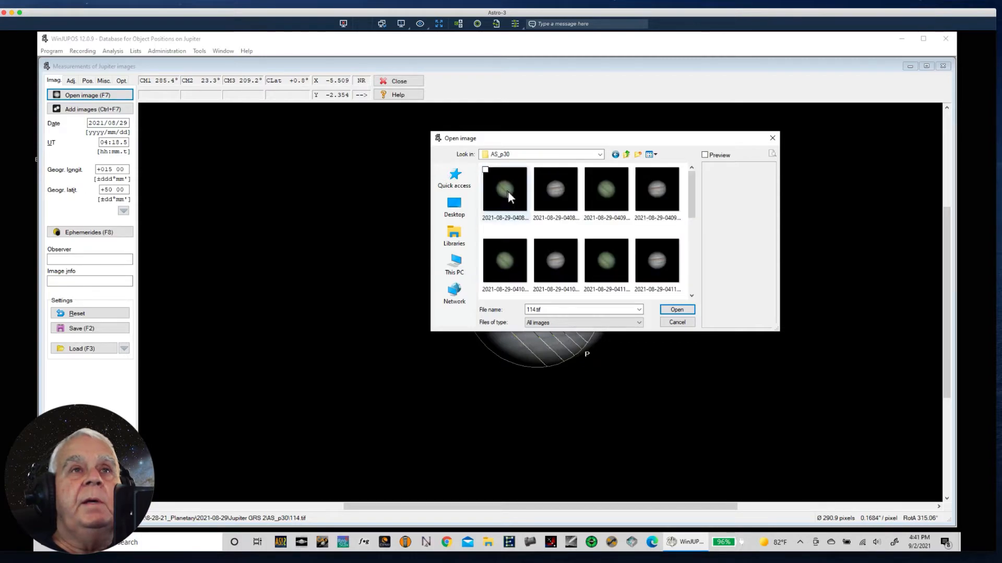
left_click(551, 189)
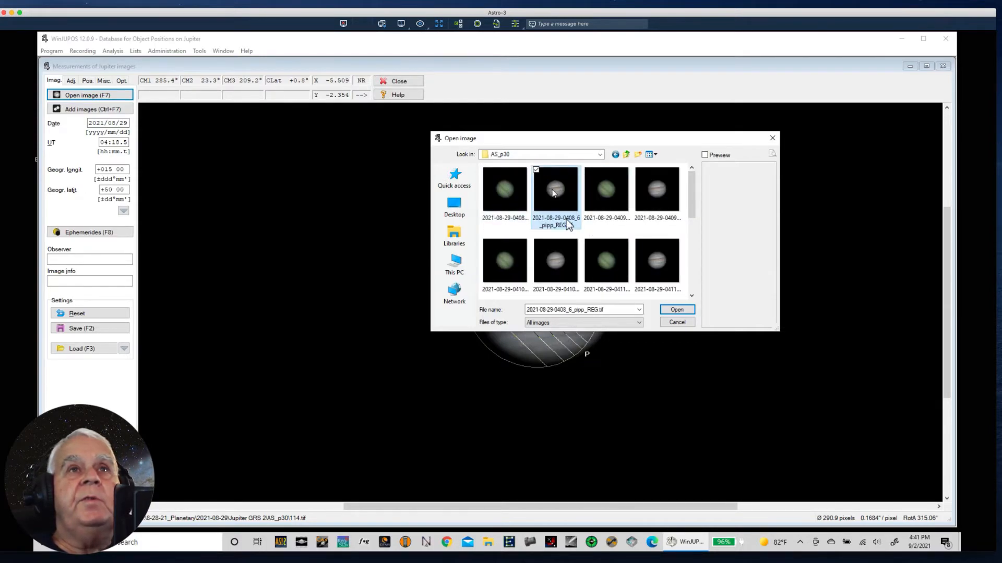
left_click(677, 310)
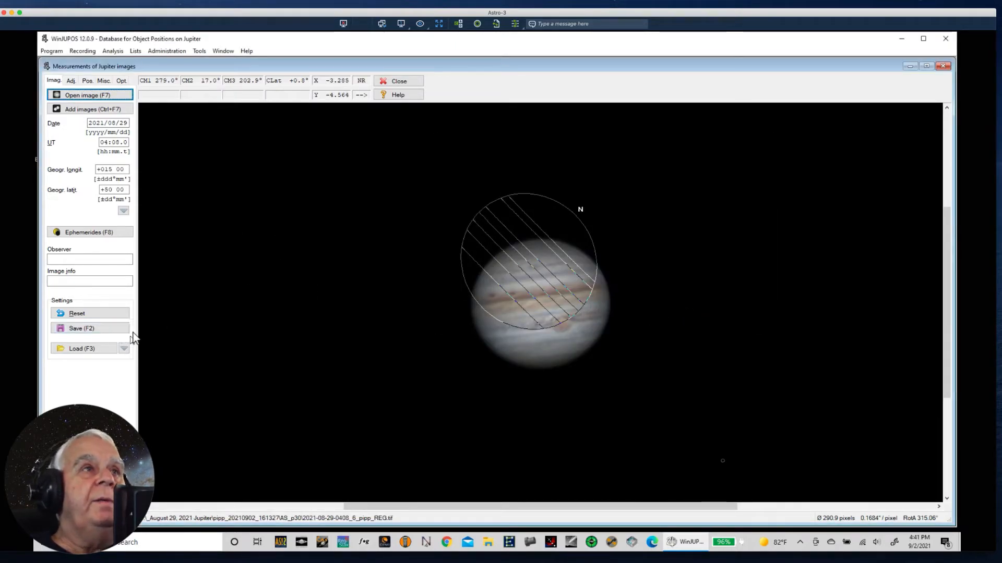
Fit the outline frame to Jupiter's disk with automatic detection.
left_click(70, 82)
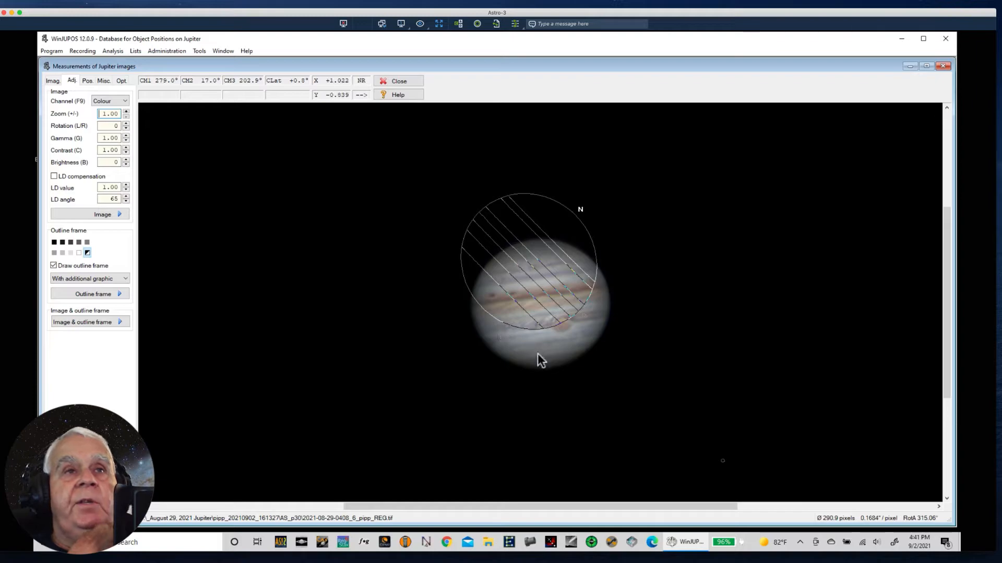
left_click(96, 292)
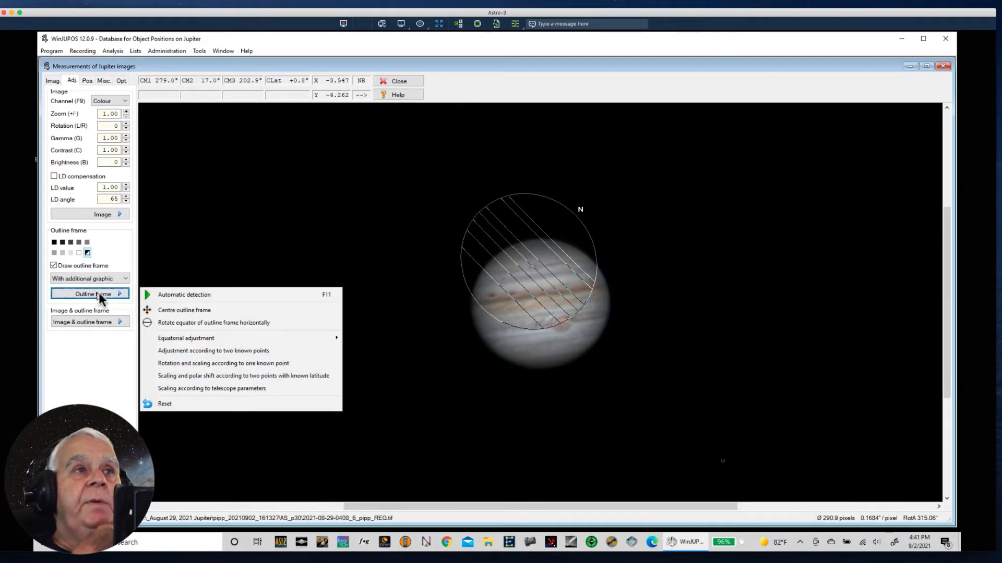
left_click(170, 294)
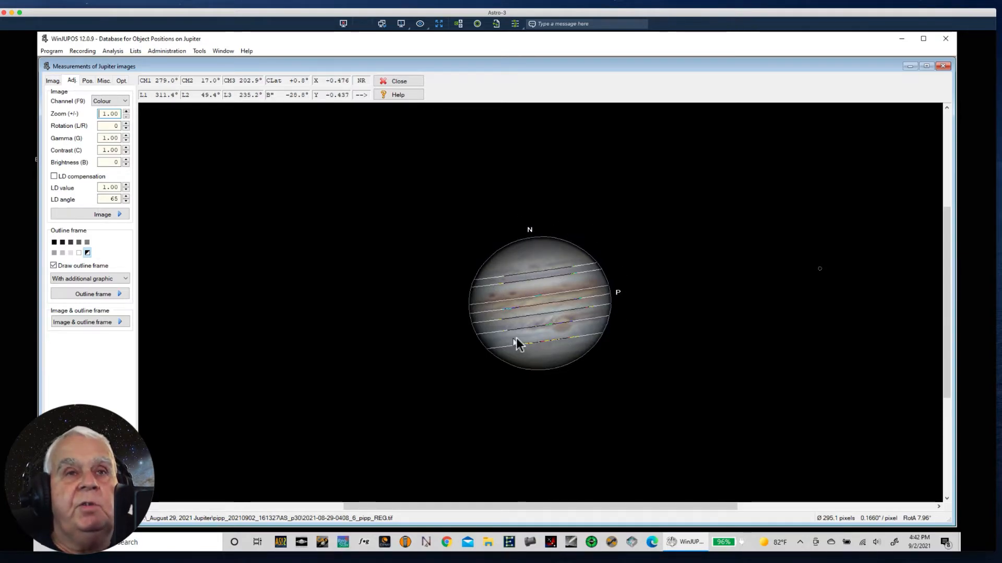
Try resizing the outline frame manually, enlarging it beyond Jupiter's disk and shrinking it back toward the limb.
key("Page_Up")
key("Page_Up")
key("Page_Up")
key("Page_Up")
key("Page_Up")
key("Page_Up")
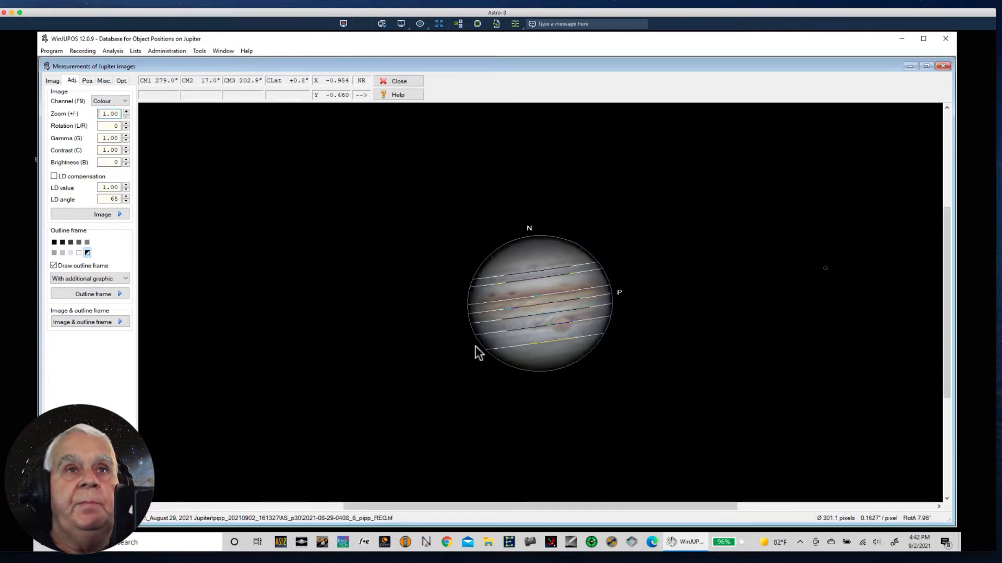
key("Page_Up")
key("Page_Up")
key("Page_Up")
key("Page_Up")
key("Page_Up")
key("Page_Up")
key("Page_Up")
key("Page_Up")
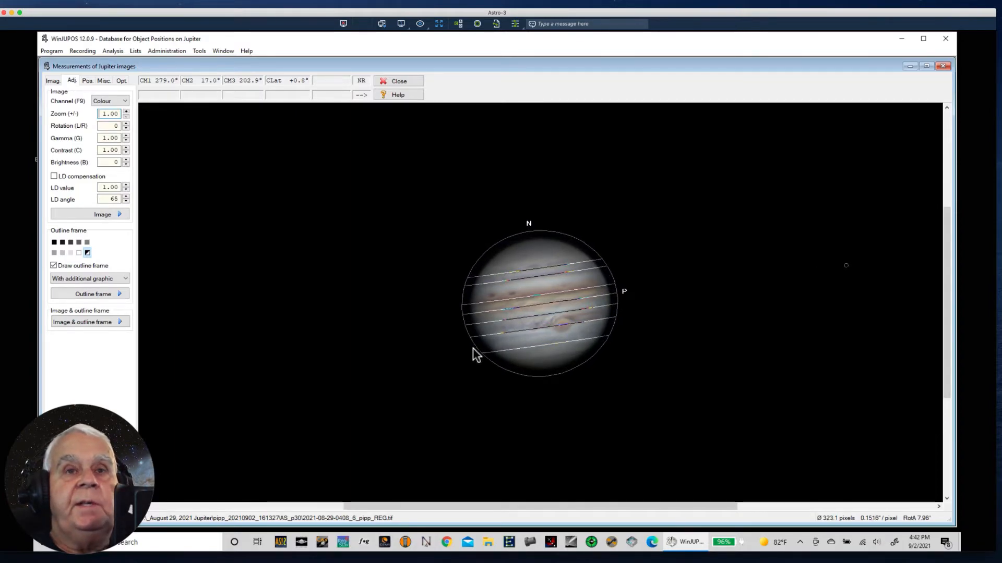
key("Page_Down")
key("Page_Down")
key("Page_Down")
key("Page_Down")
key("Page_Down")
key("Page_Down")
key("Page_Down")
key("Page_Down")
key("Page_Down")
key("Page_Down")
key("Page_Down")
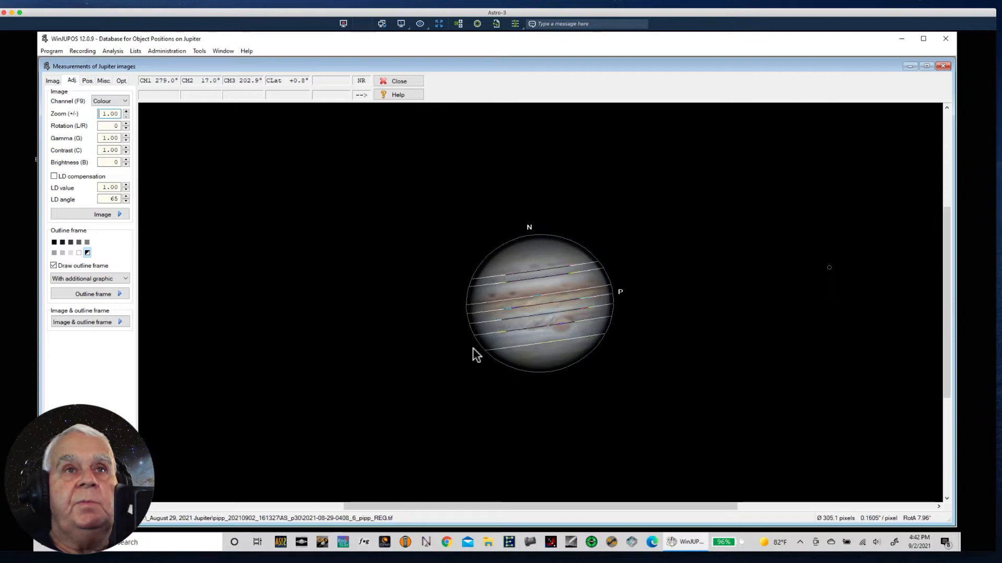
key("Page_Down")
key("Page_Down")
key("Page_Down")
key("Page_Down")
key("Page_Down")
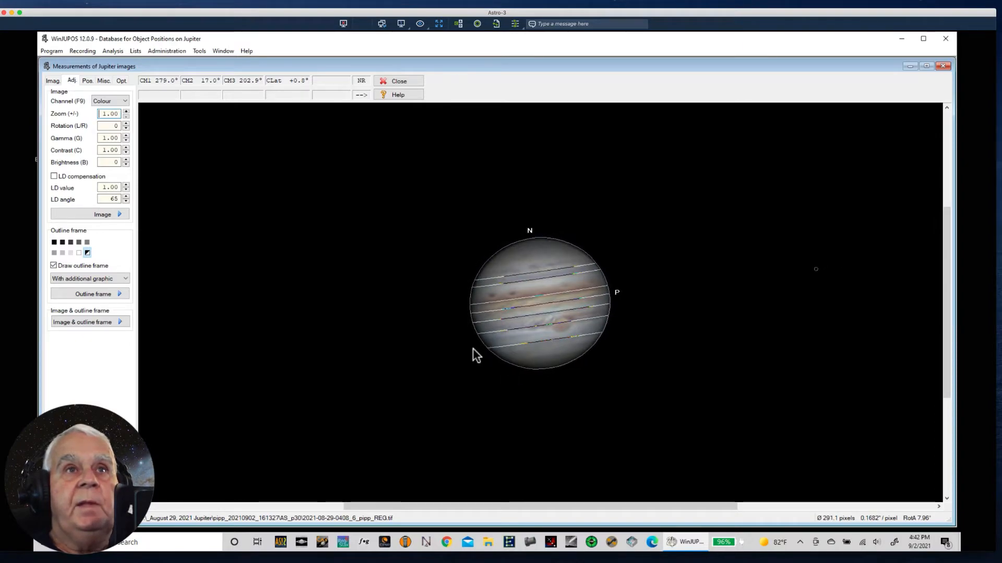
Run automatic detection of the outline frame again and return to the image's date, time and saving settings.
left_click(90, 294)
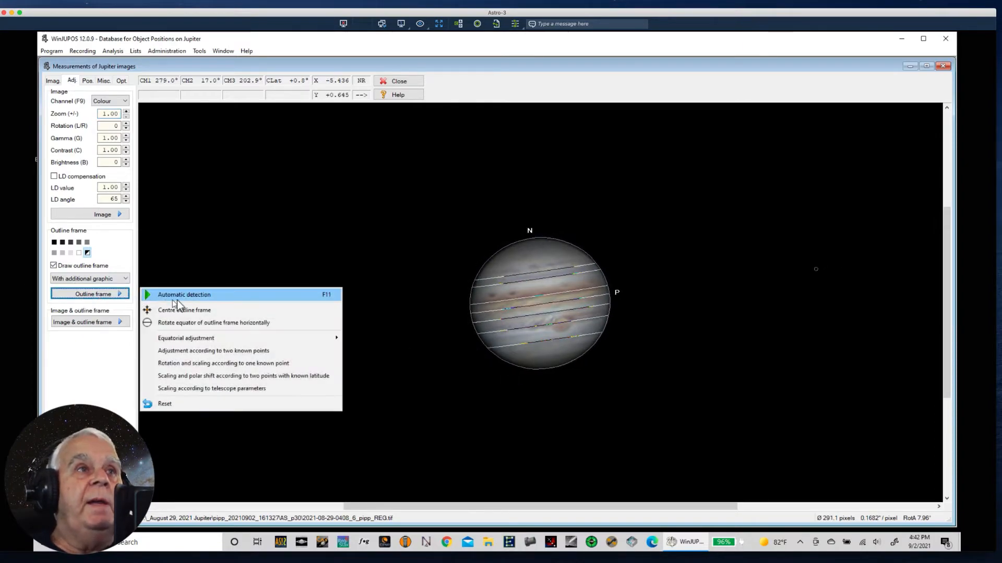
left_click(180, 296)
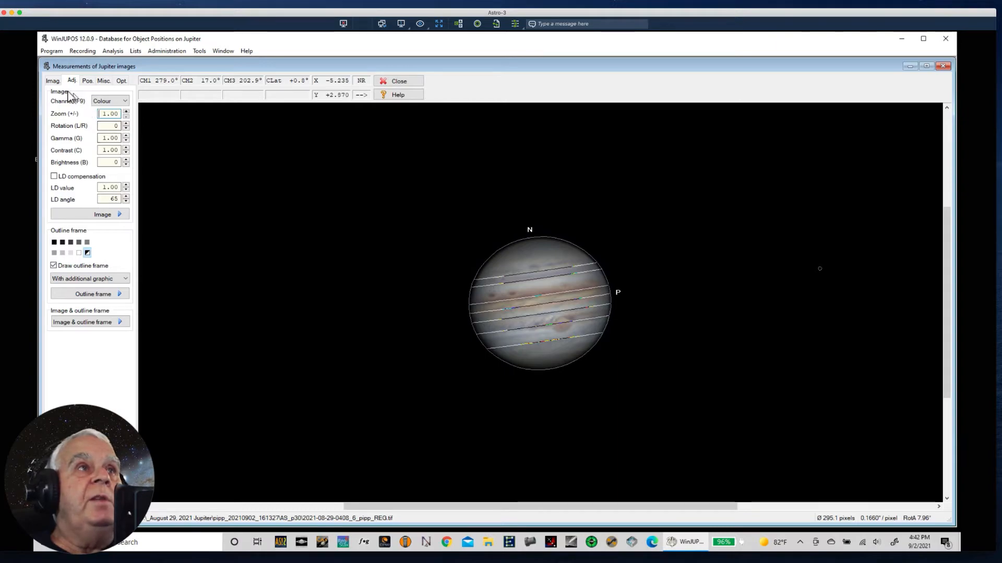
left_click(53, 81)
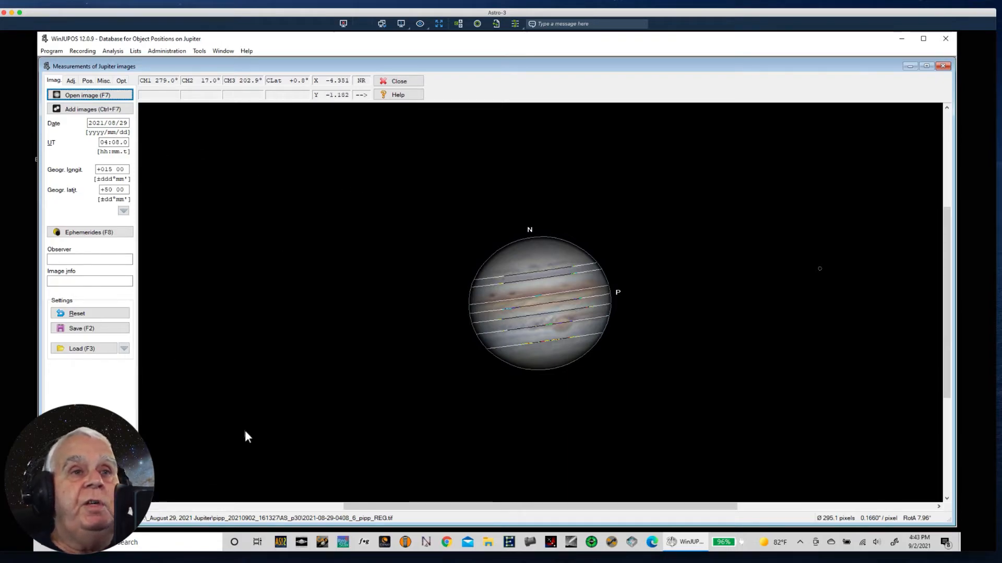
left_click(489, 547)
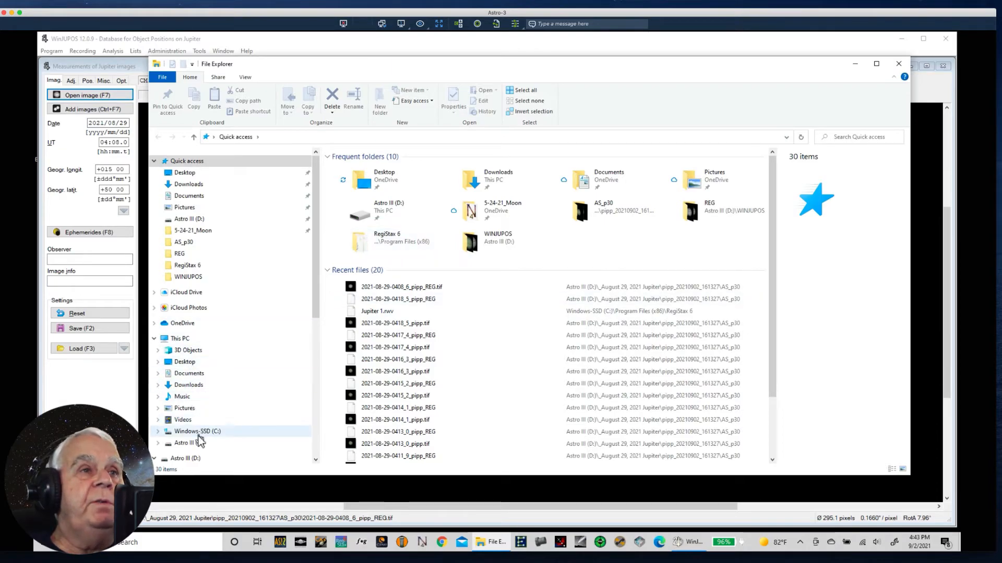
left_click(180, 458)
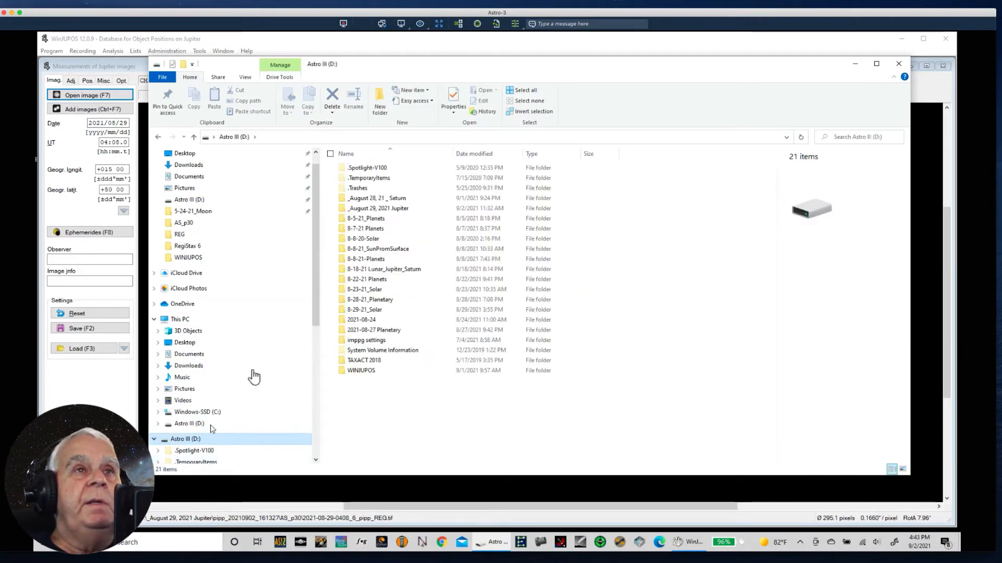
double_click(394, 209)
left_click(406, 177)
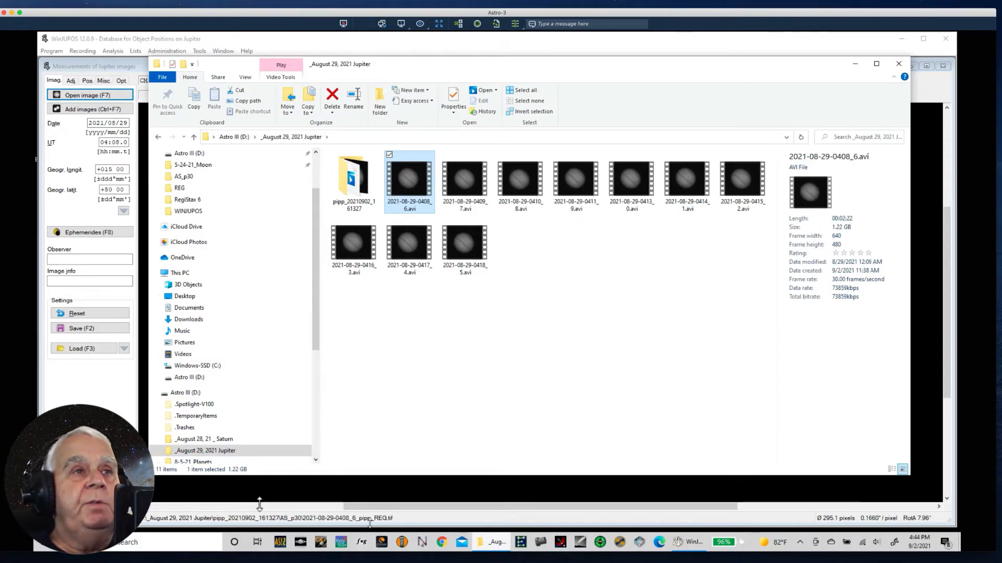
left_click(858, 64)
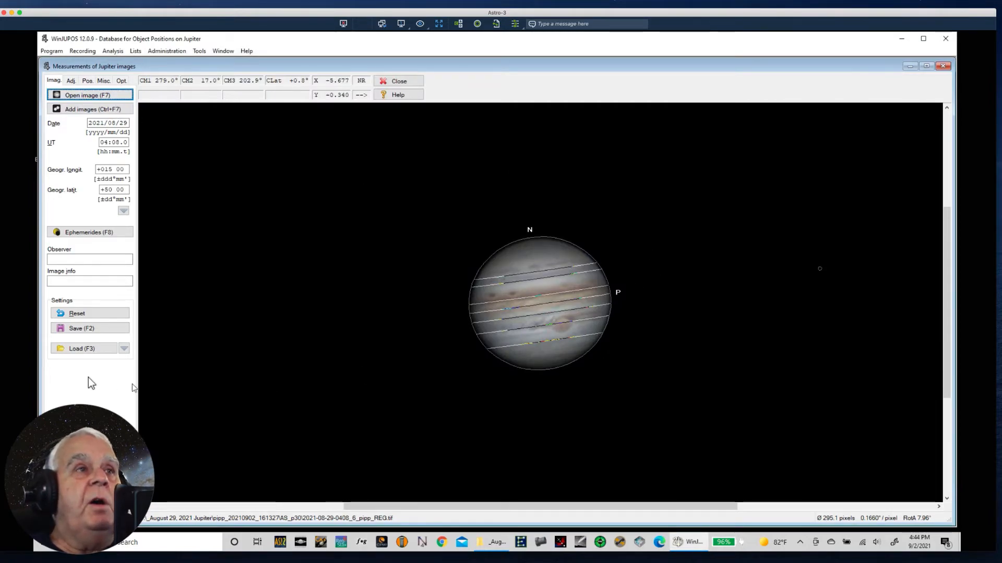
Start saving the image measurement settings and browse to the _August 29, 2021 Jupiter folder on drive D.
left_click(75, 329)
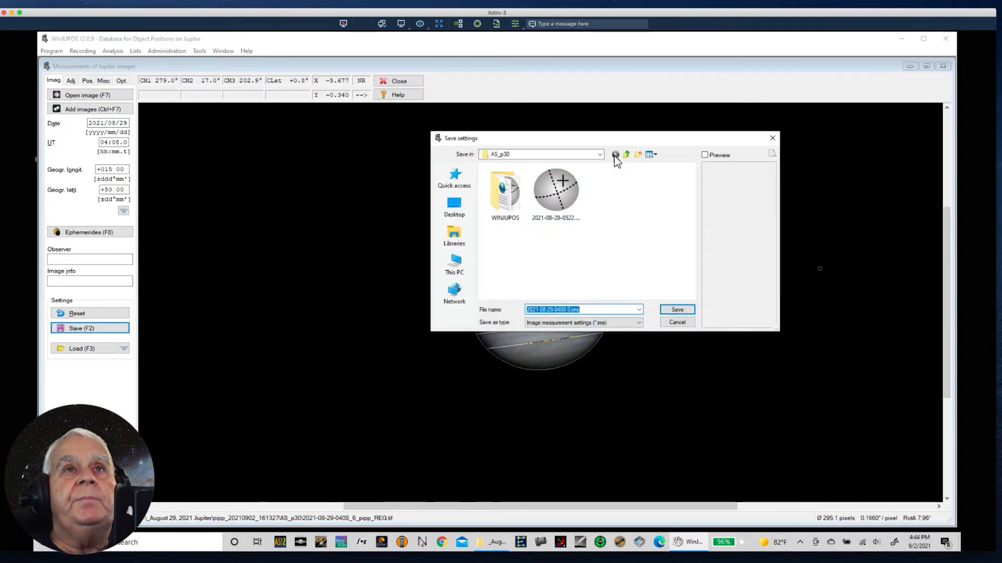
left_click(600, 154)
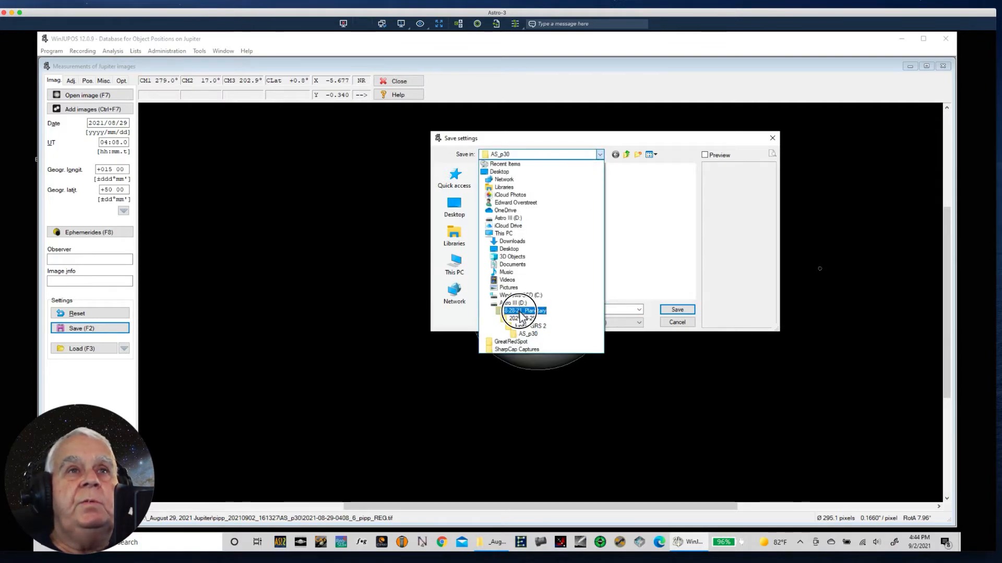
left_click(521, 312)
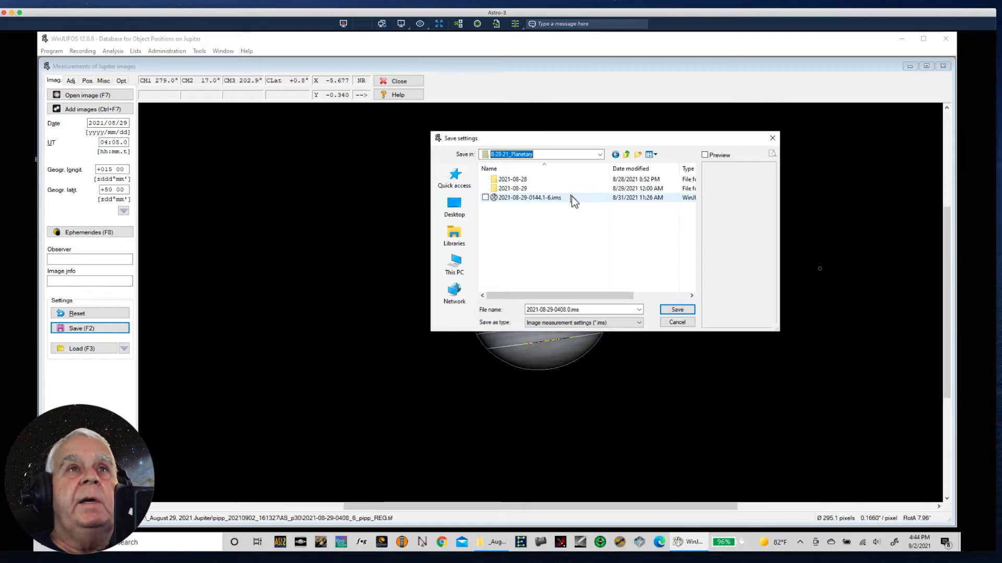
left_click(600, 154)
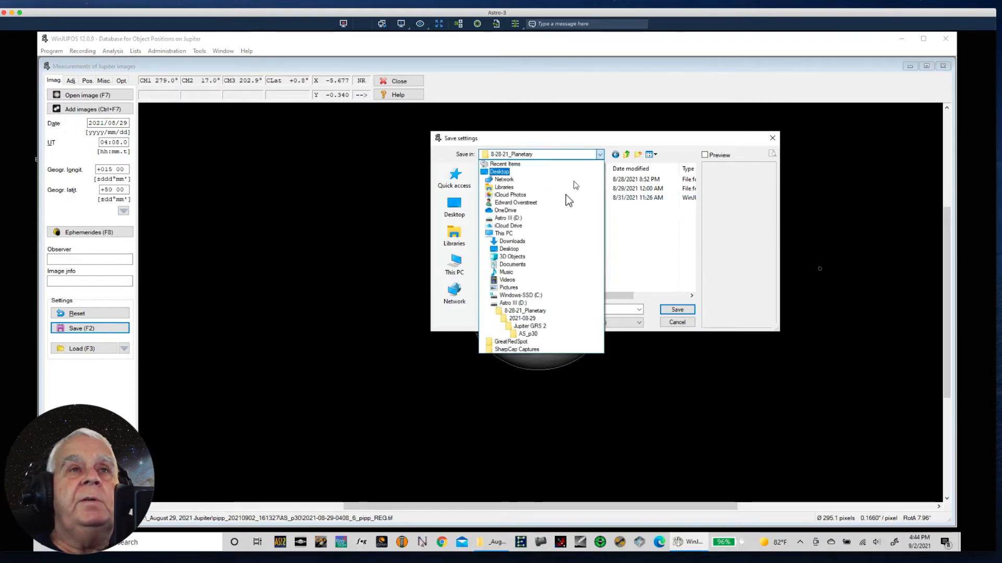
left_click(512, 303)
double_click(535, 214)
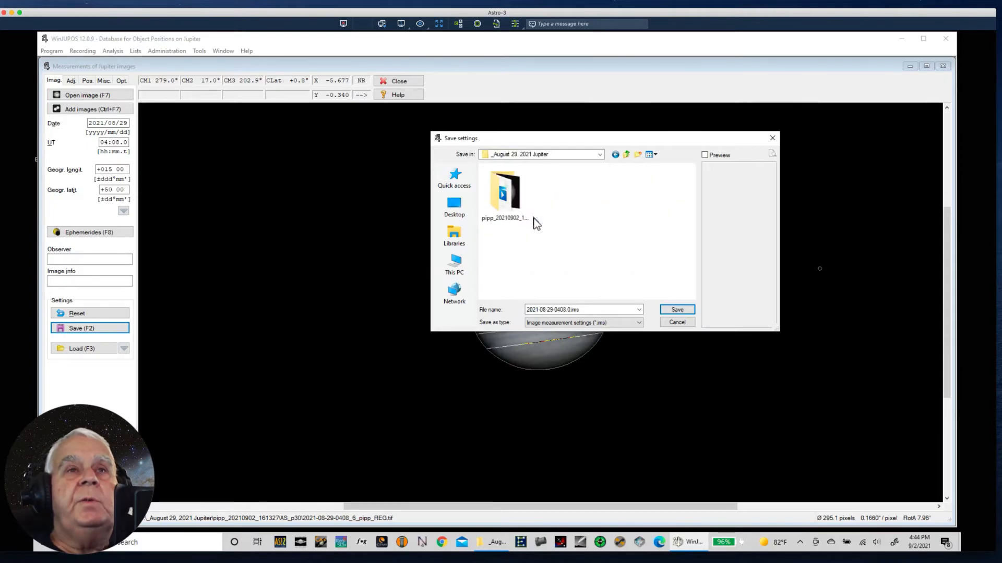
Create a folder named Win and save the measurement settings in it as 2021-08-29-0408.0.ims.
right_click(573, 246)
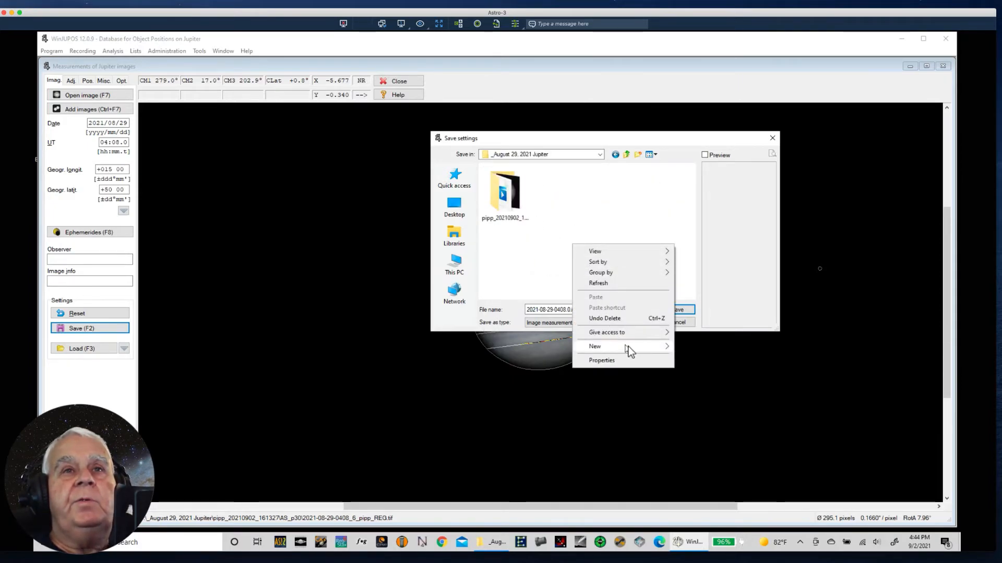
mouse_move(641, 347)
left_click(696, 348)
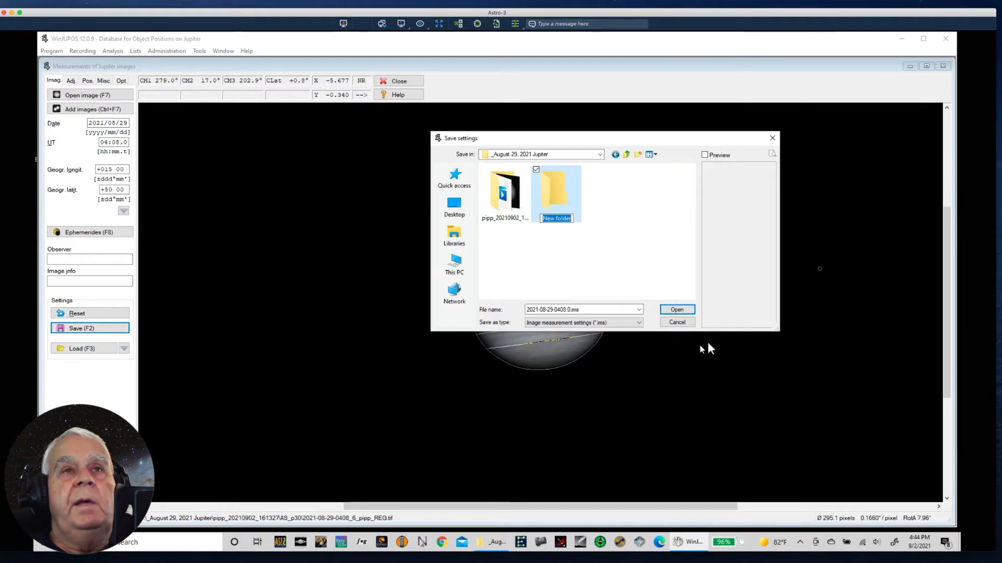
type("Win")
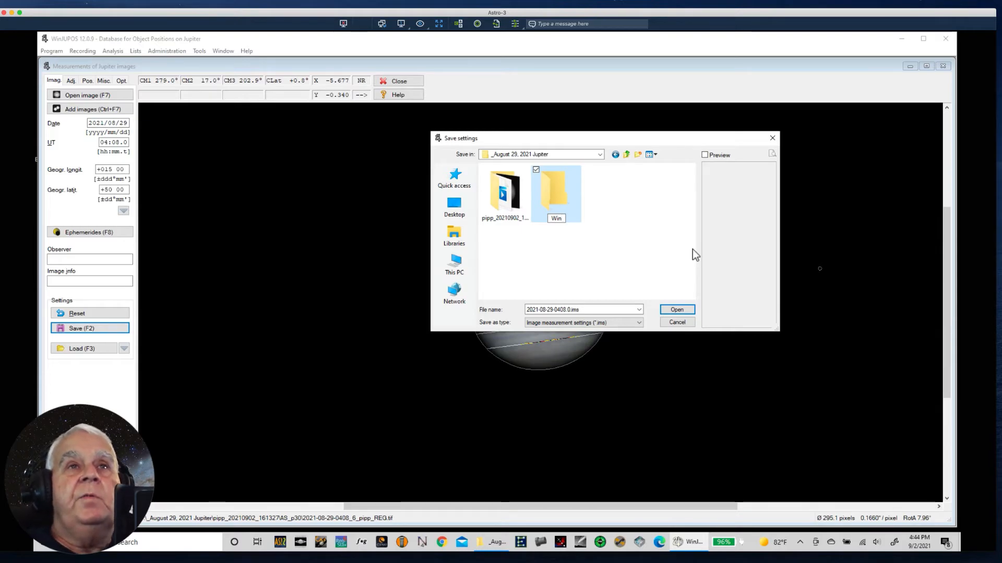
key("Return")
double_click(559, 202)
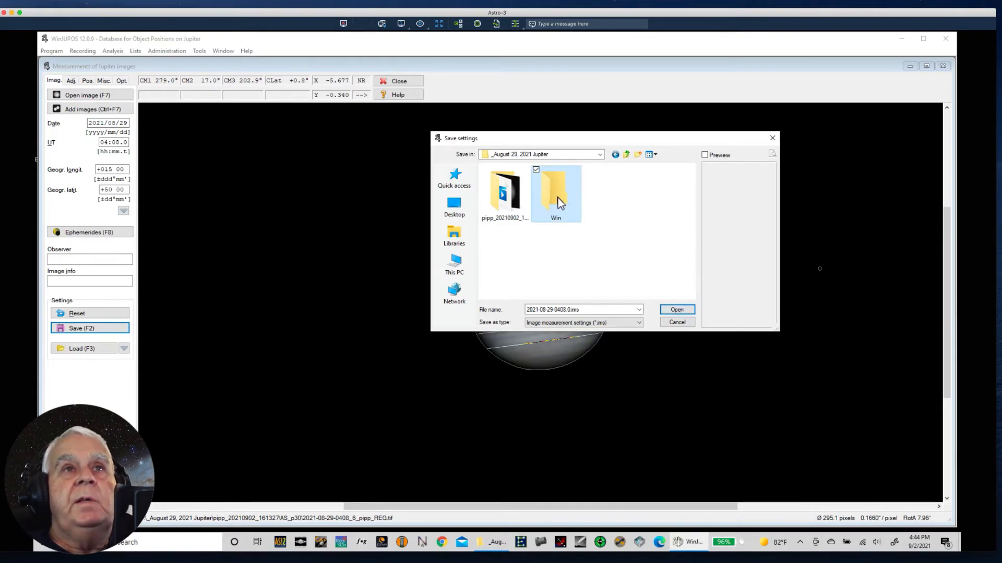
left_click(676, 310)
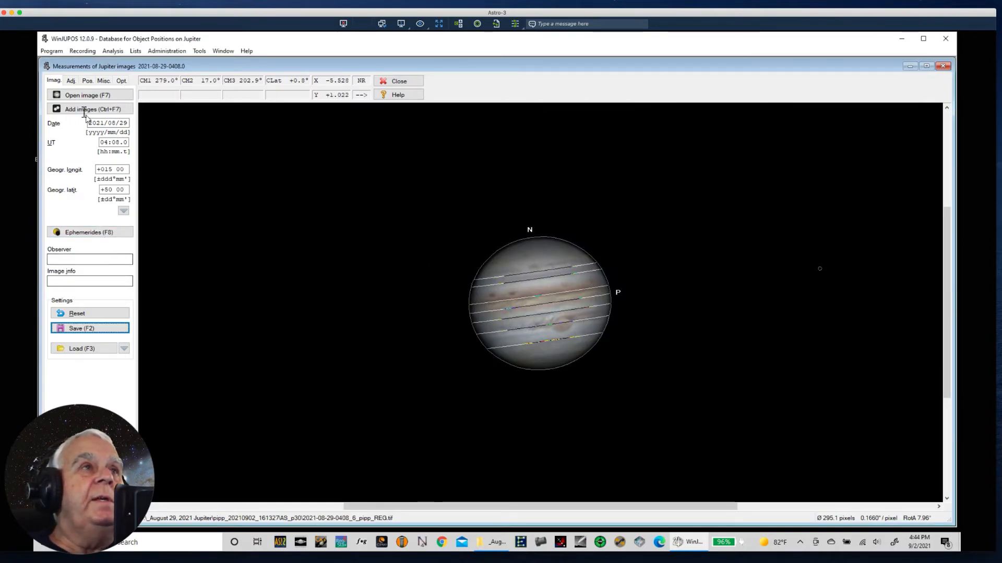
left_click(76, 96)
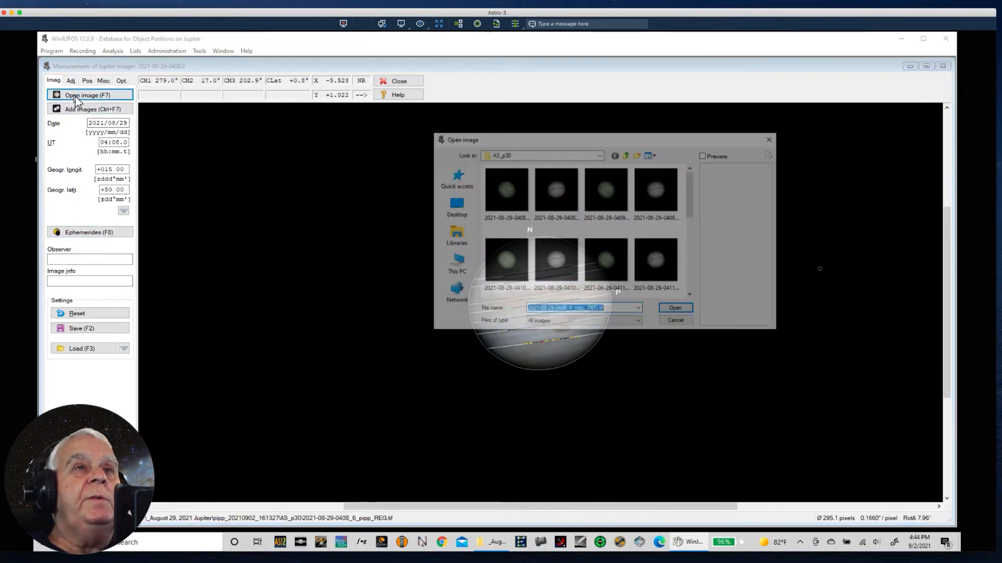
left_click(658, 193)
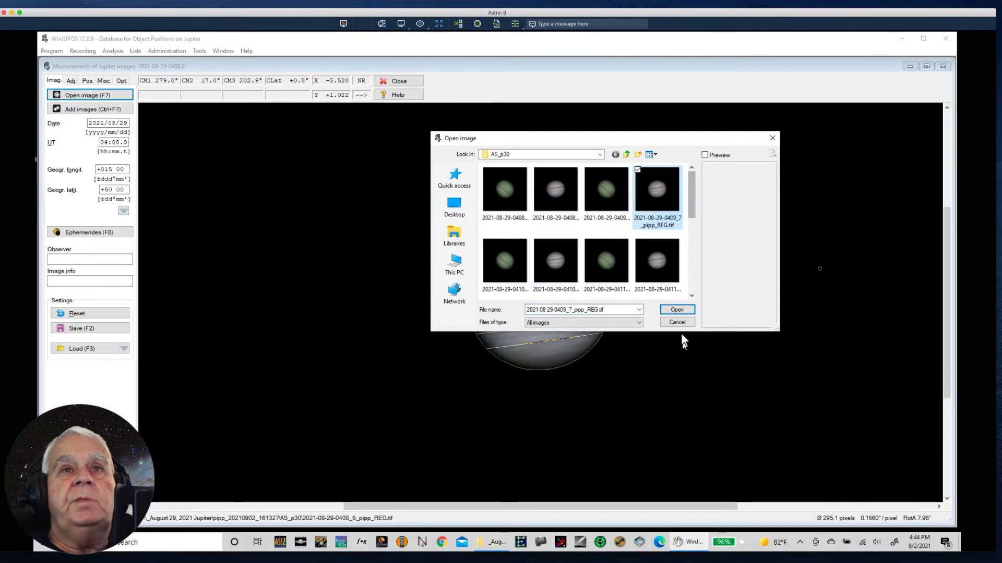
left_click(677, 310)
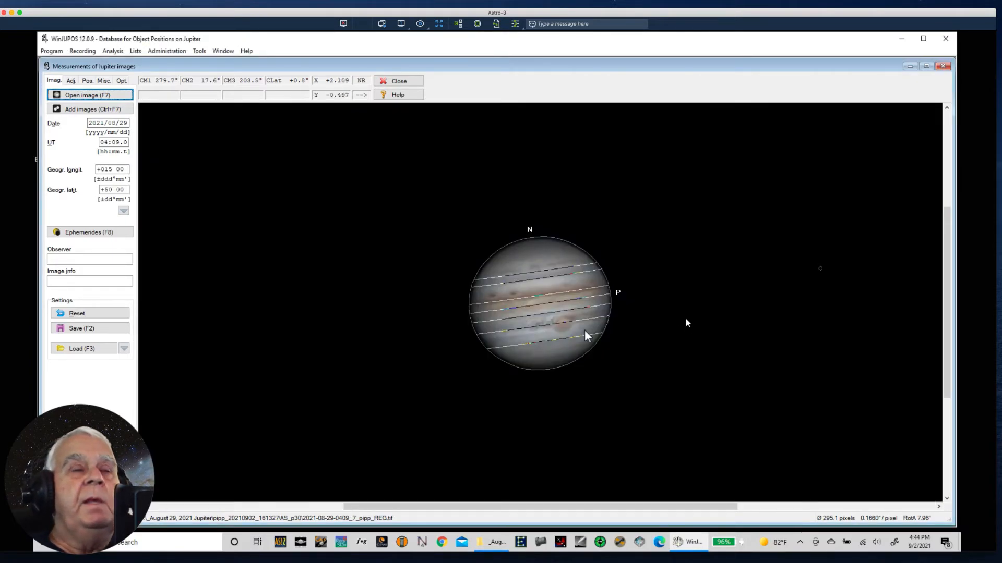
left_click(93, 329)
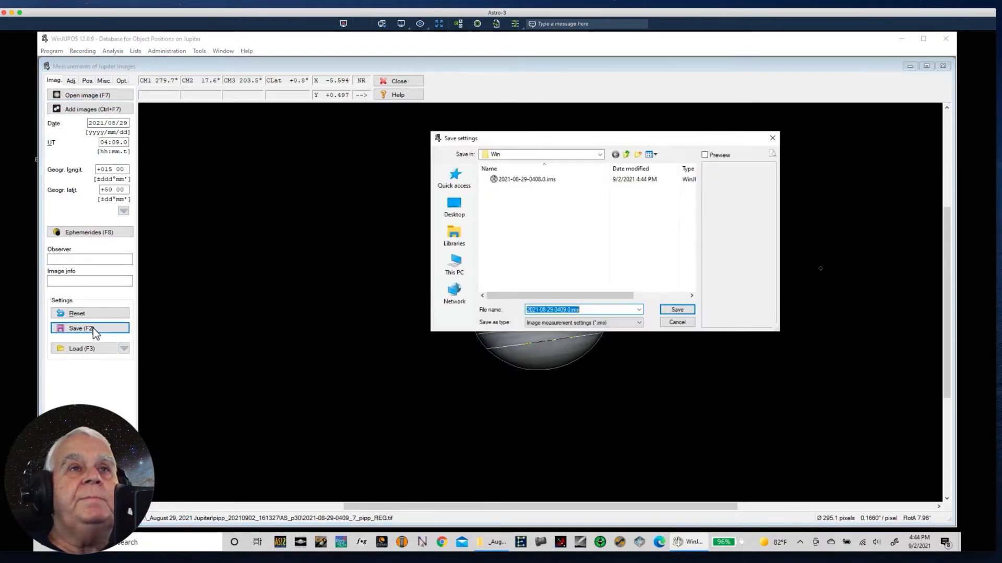
left_click(675, 310)
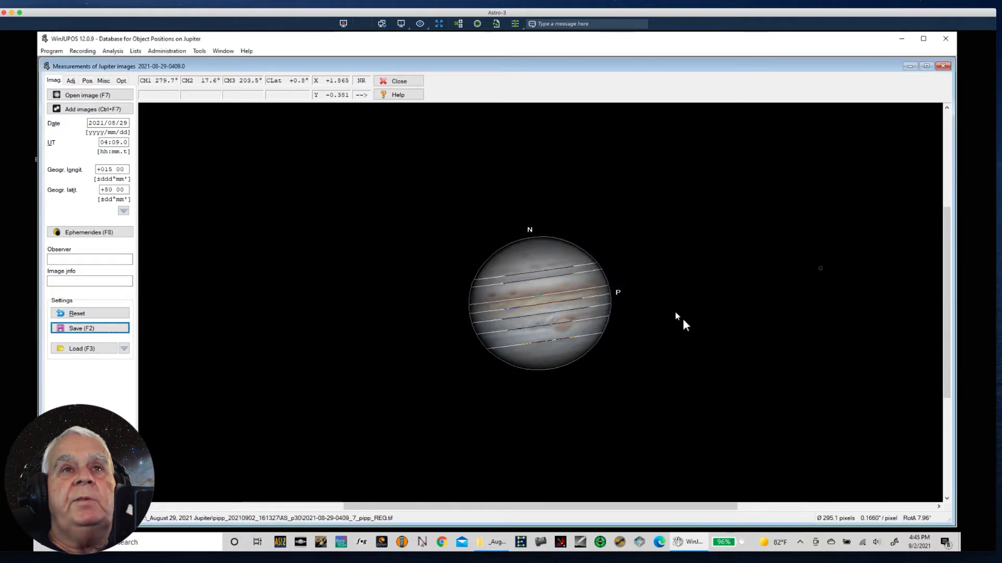
left_click(71, 96)
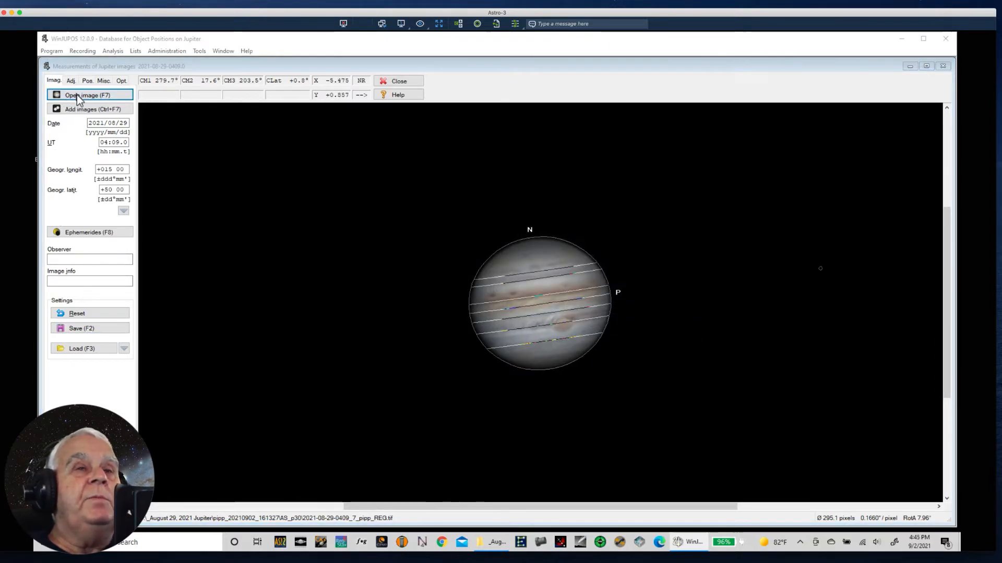
left_click(554, 263)
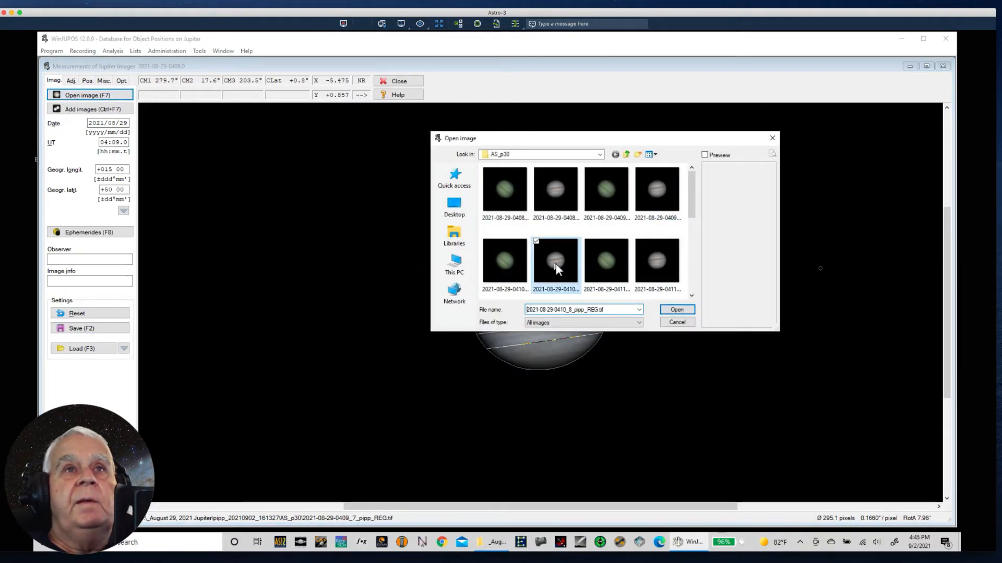
left_click(676, 310)
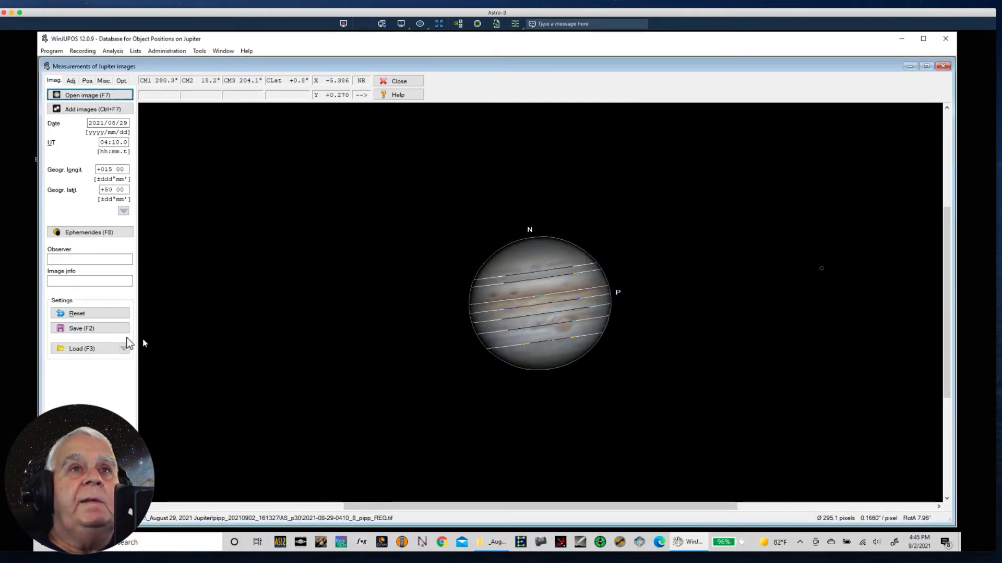
left_click(71, 327)
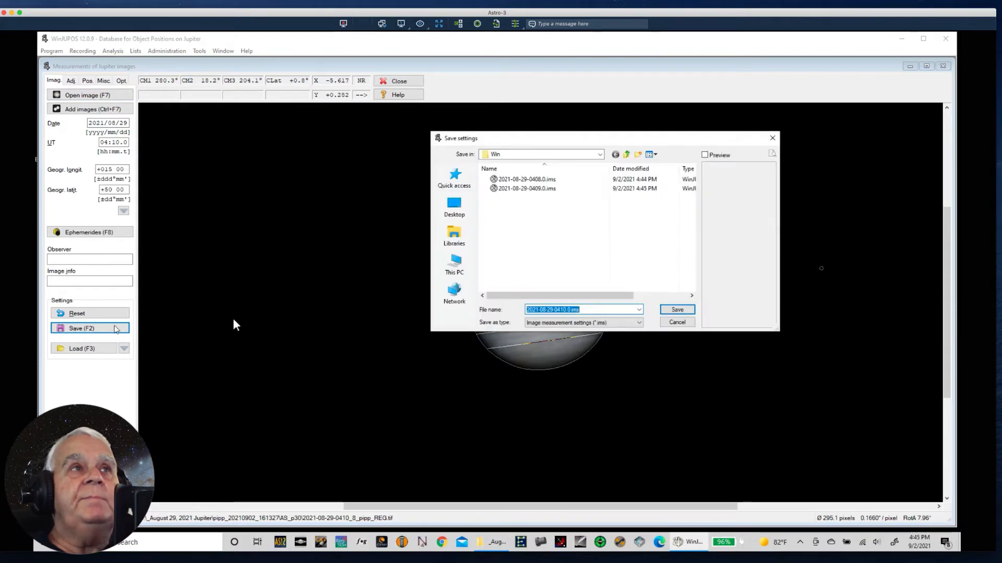
left_click(687, 312)
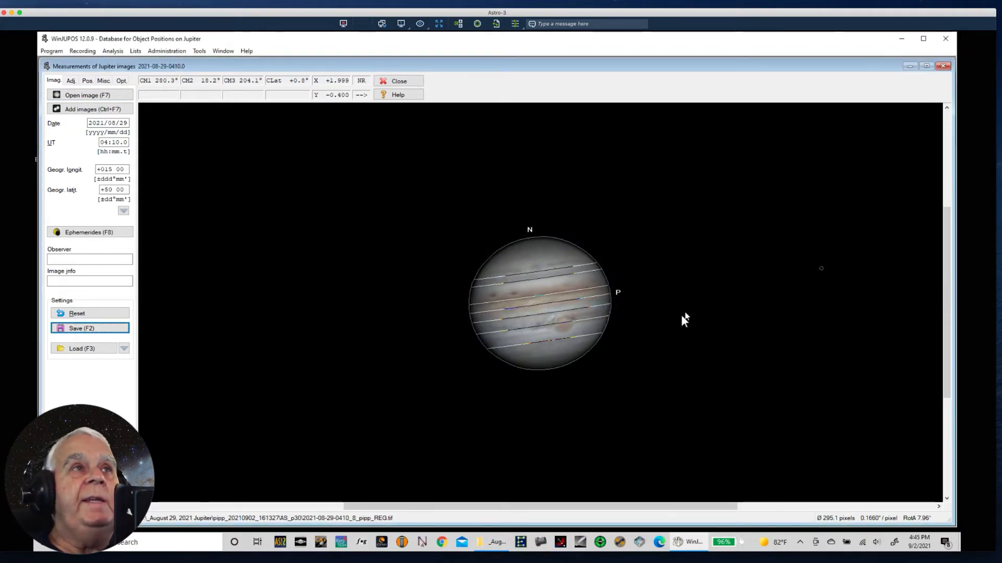
left_click(57, 95)
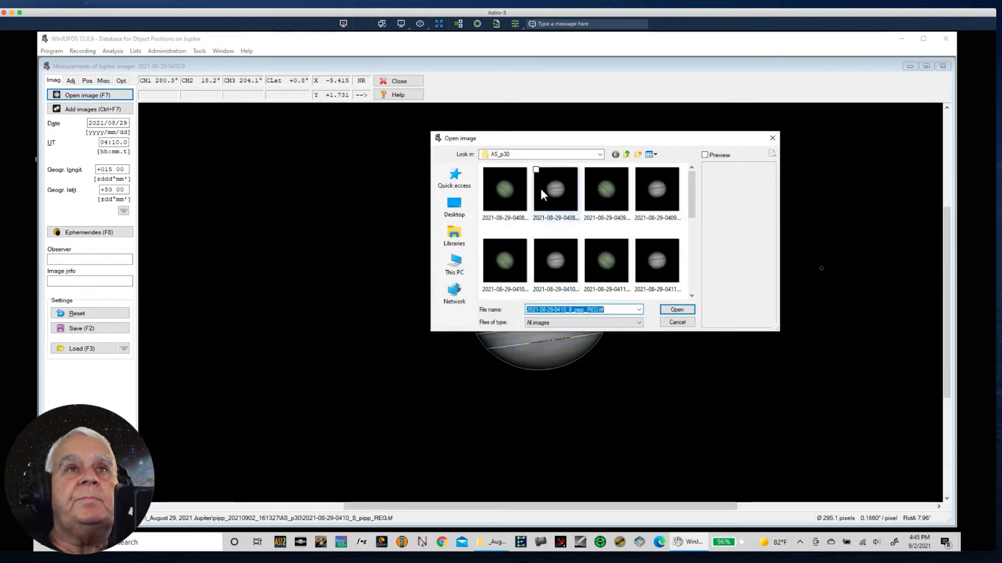
left_click(677, 265)
left_click(669, 311)
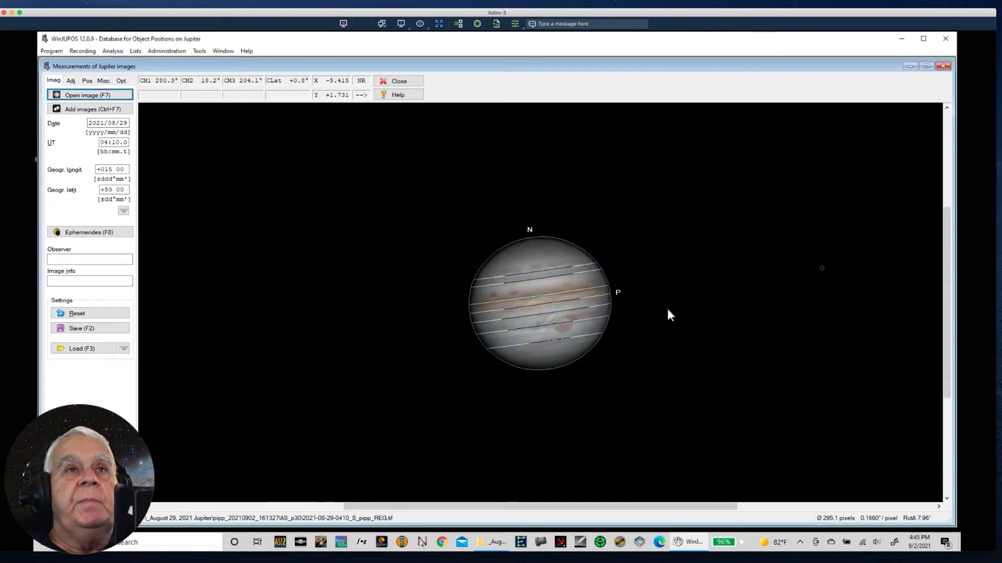
left_click(112, 330)
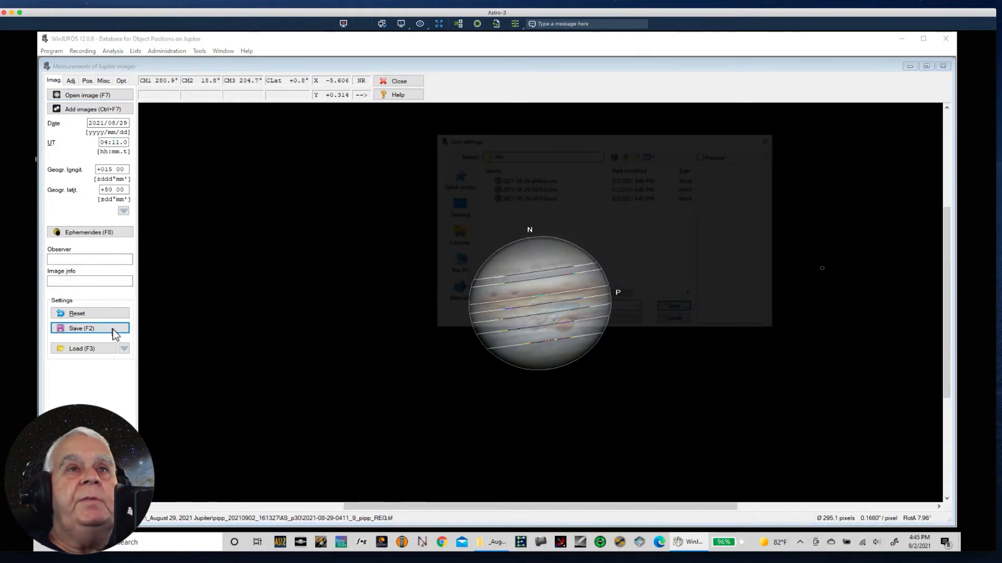
left_click(676, 309)
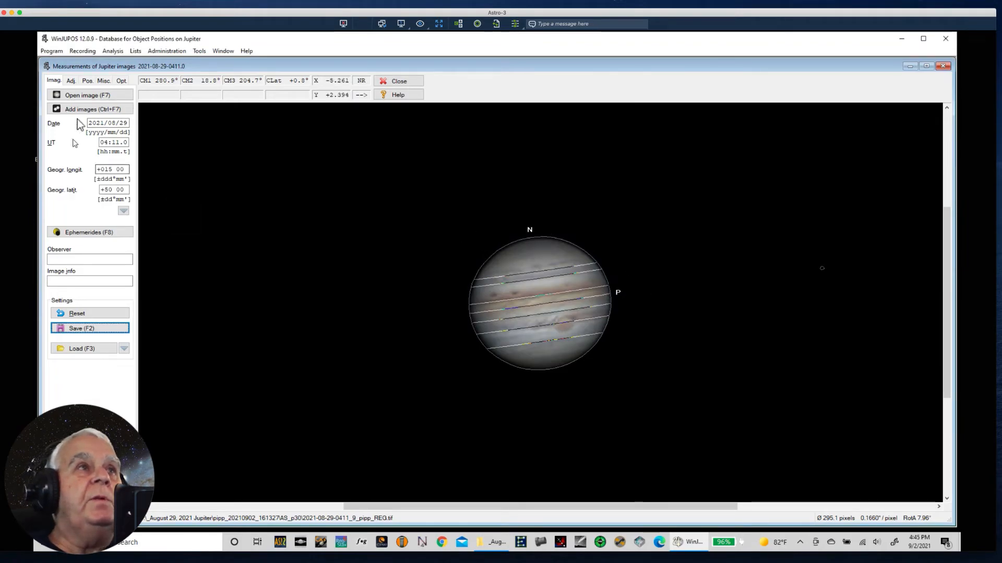
left_click(88, 96)
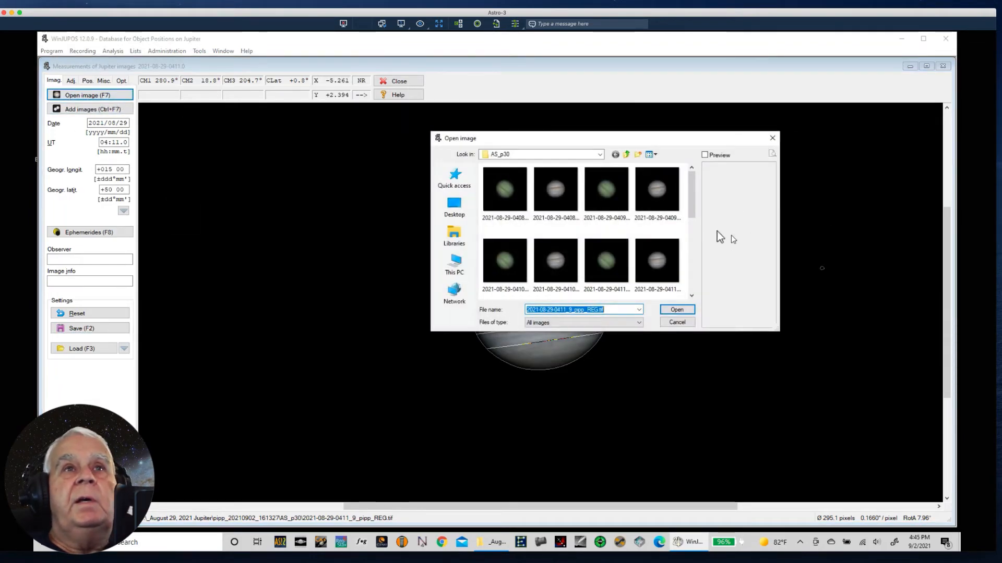
left_click_drag(695, 212, 692, 242)
left_click(567, 229)
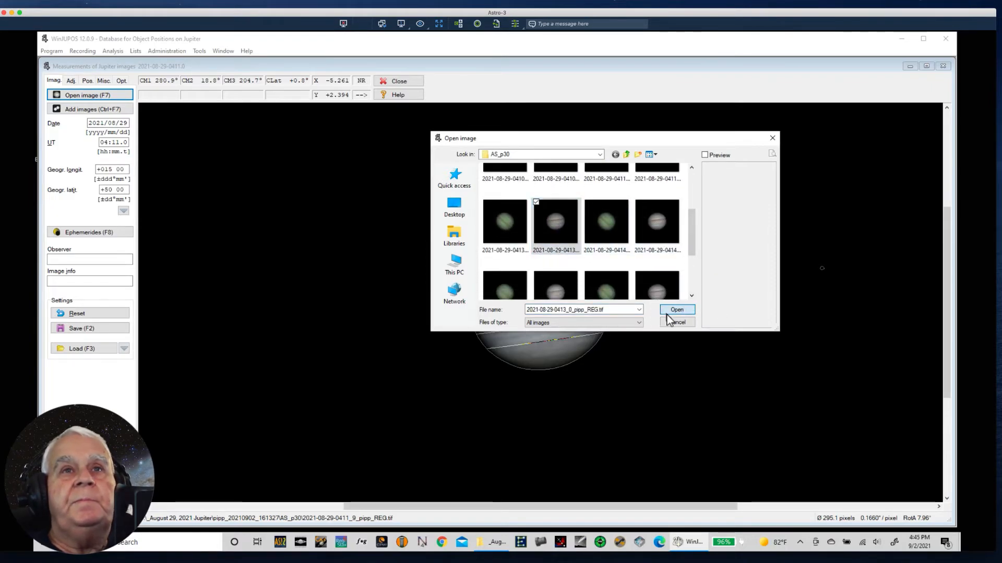
left_click(670, 312)
left_click(111, 327)
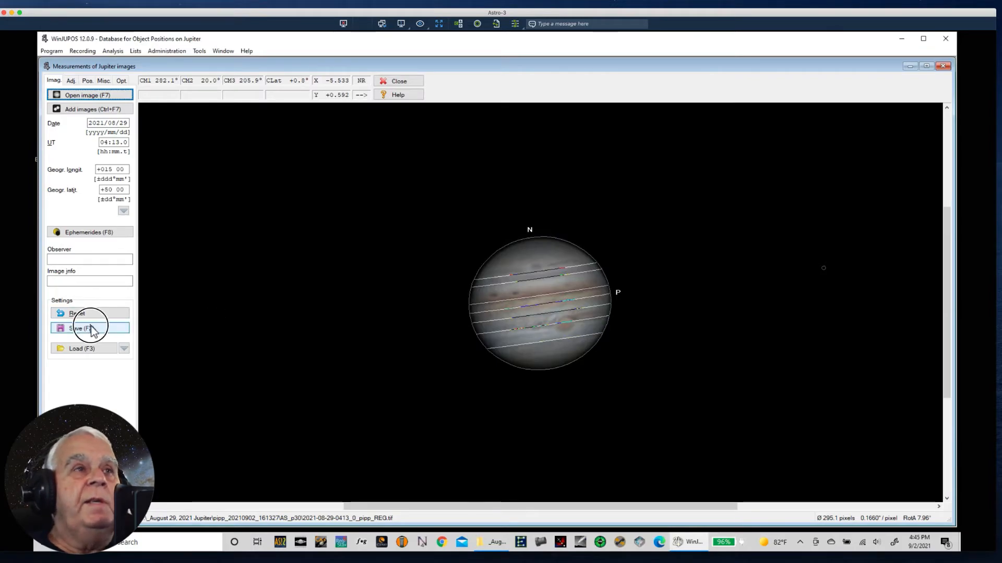
left_click(665, 309)
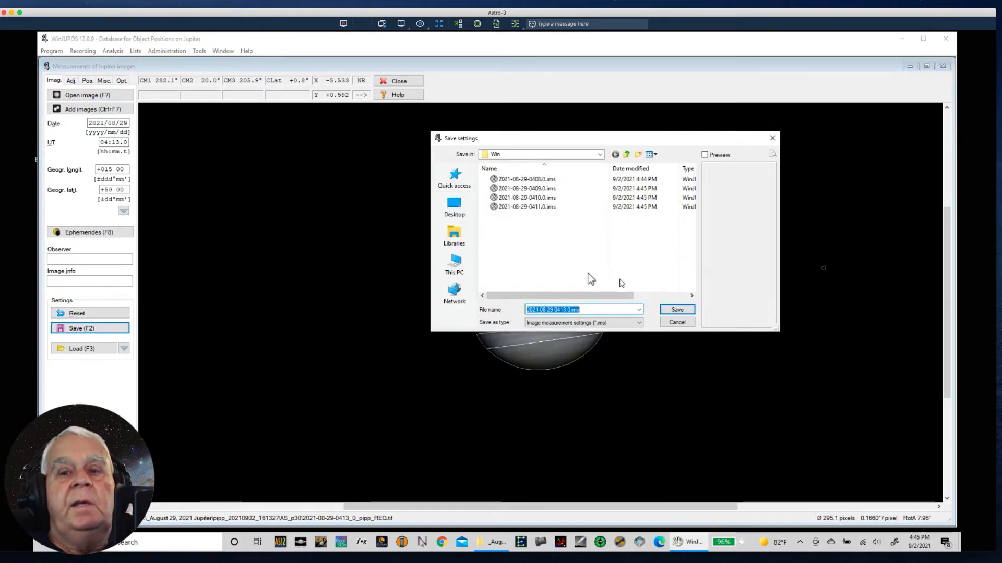
left_click(94, 97)
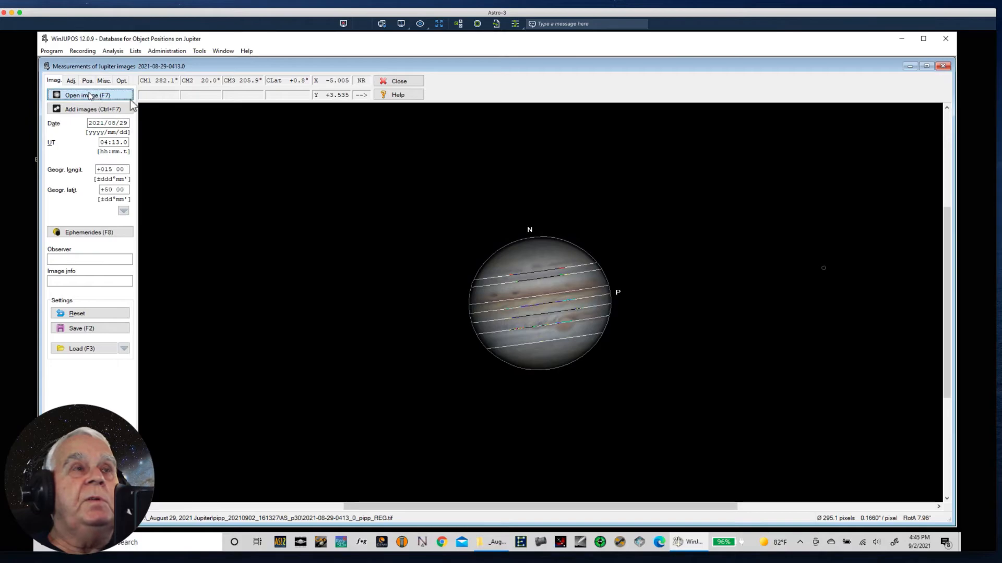
left_click_drag(692, 212, 690, 248)
left_click(658, 232)
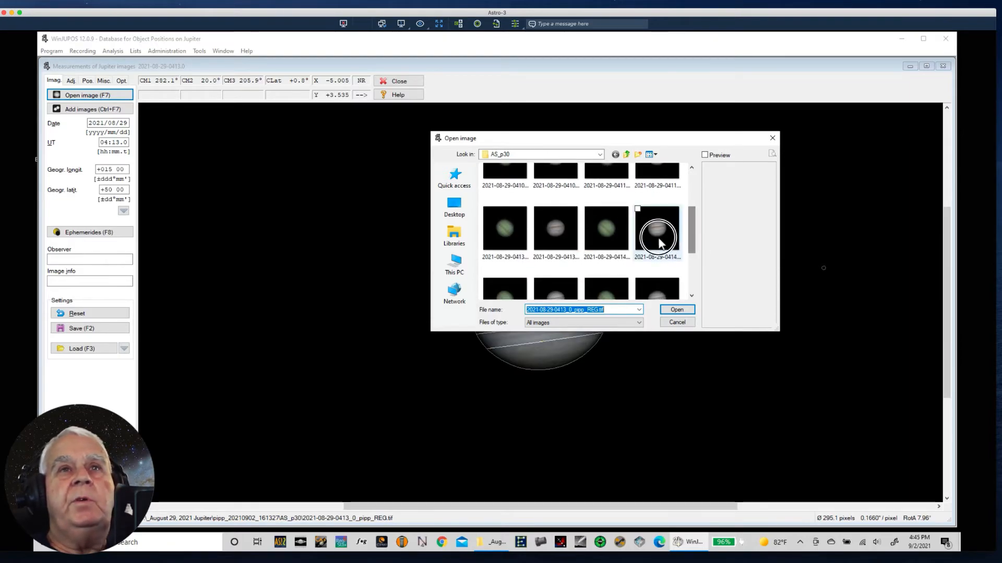
left_click(676, 310)
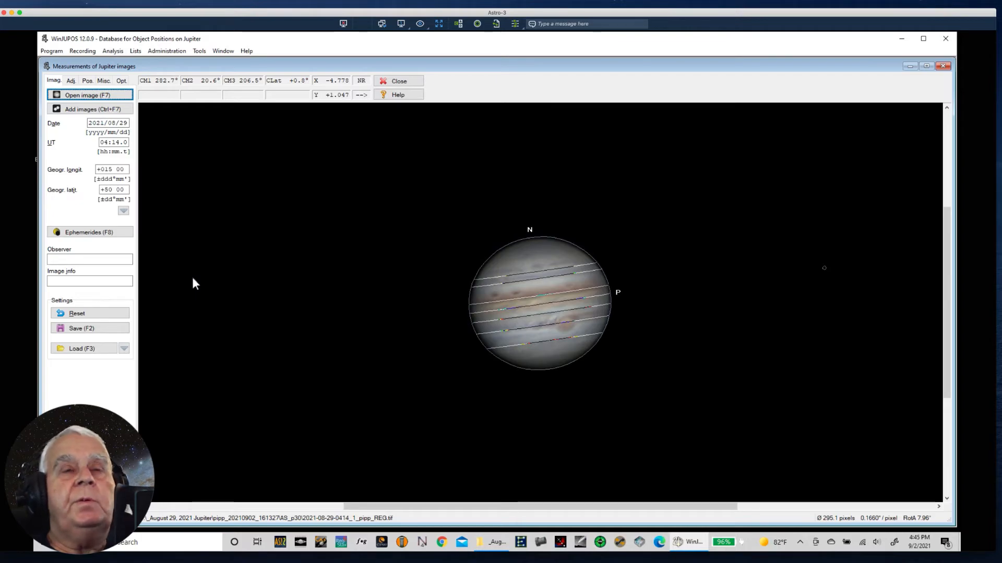
left_click(83, 333)
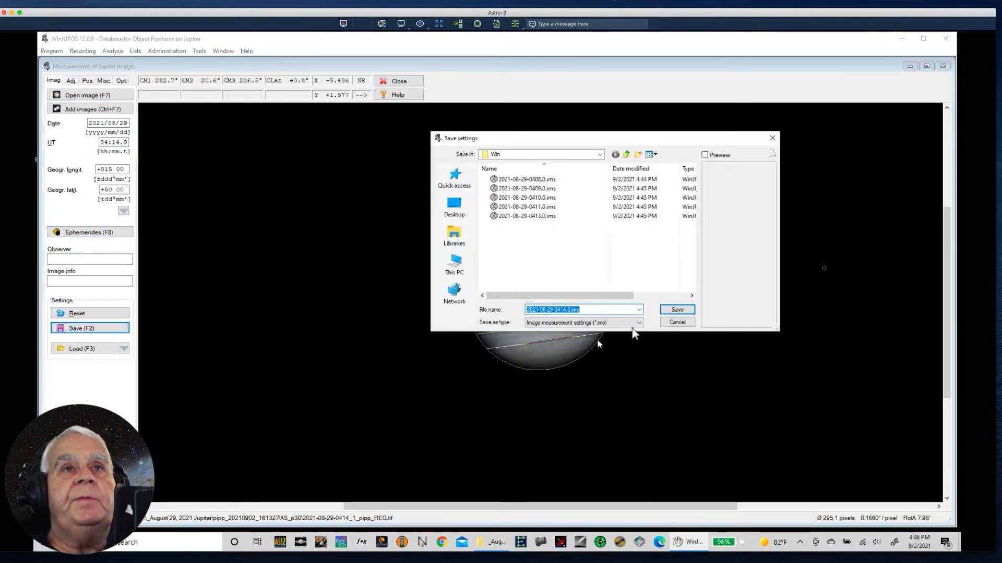
left_click(673, 311)
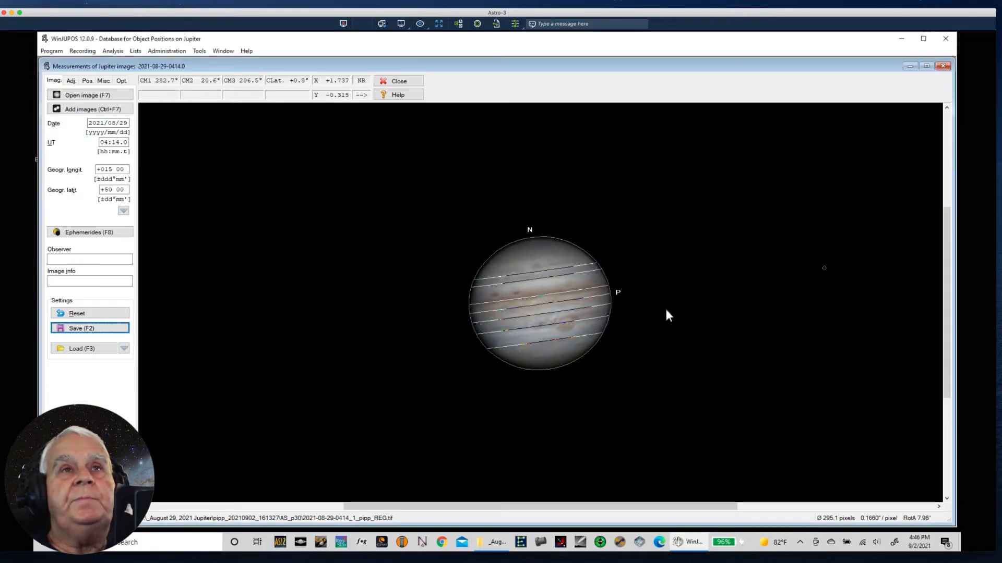
left_click(62, 98)
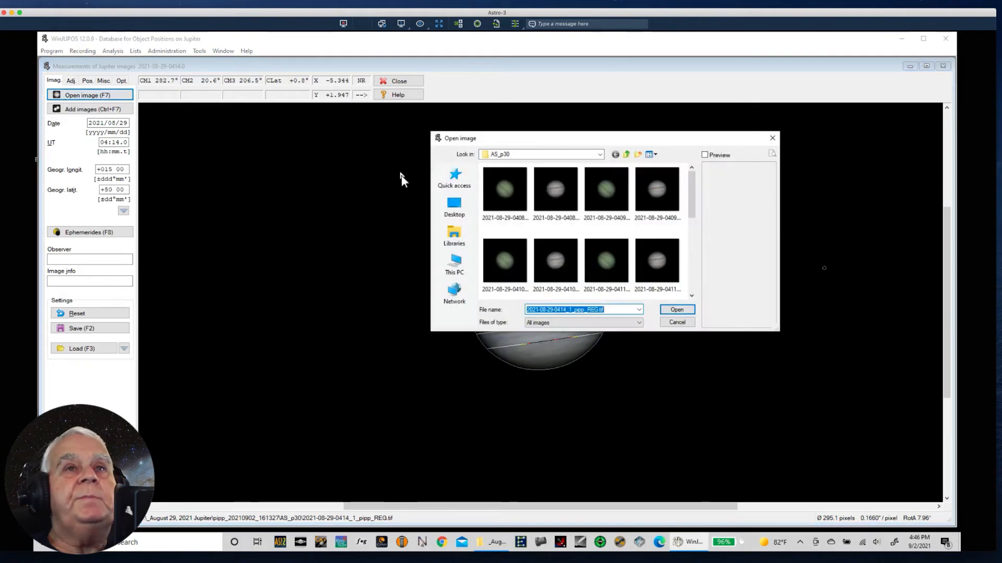
mouse_move(690, 211)
left_mouse_down()
mouse_move(693, 246)
mouse_move(689, 212)
left_mouse_up()
left_click_drag(702, 272, 697, 248)
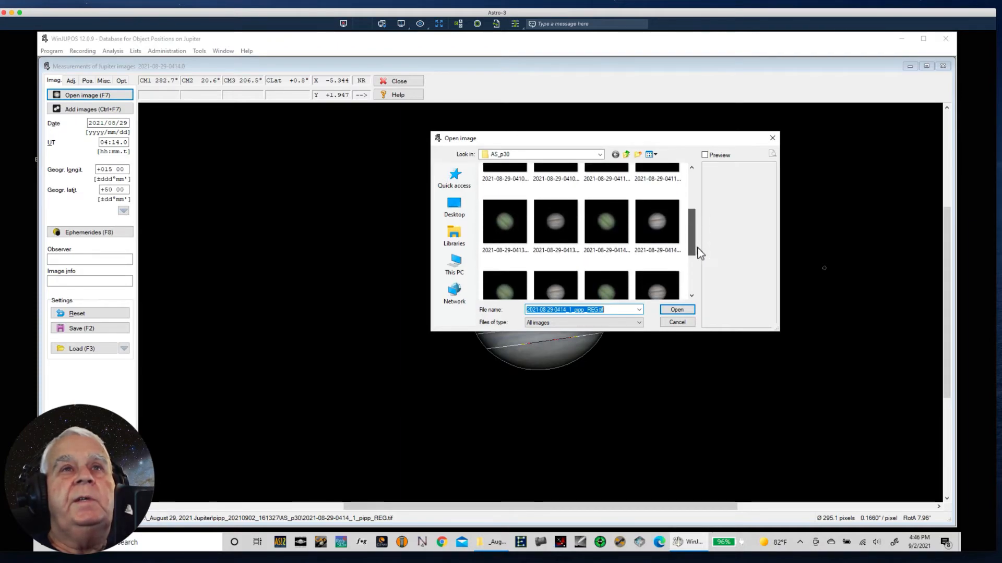
left_click(555, 286)
left_click(674, 310)
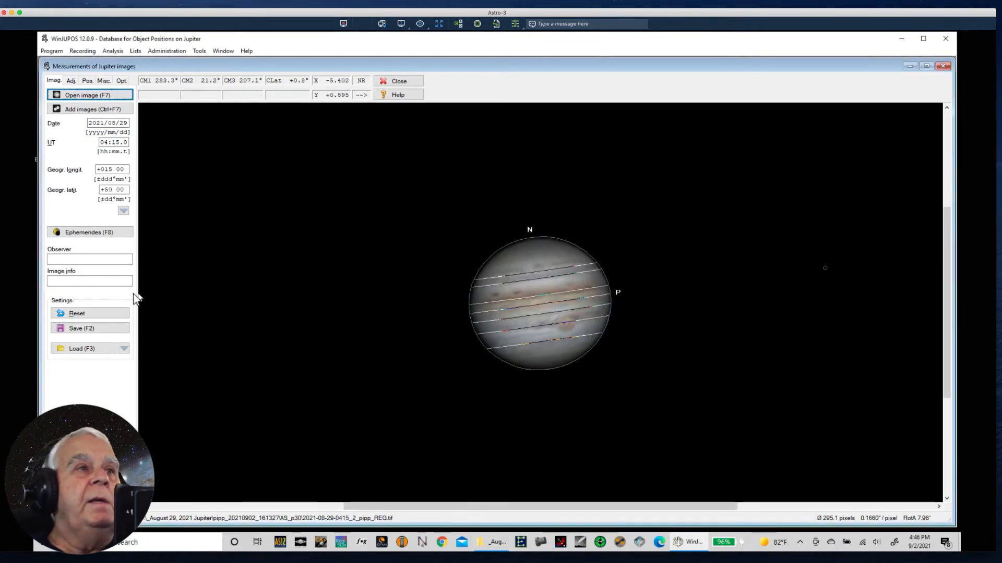
left_click(77, 329)
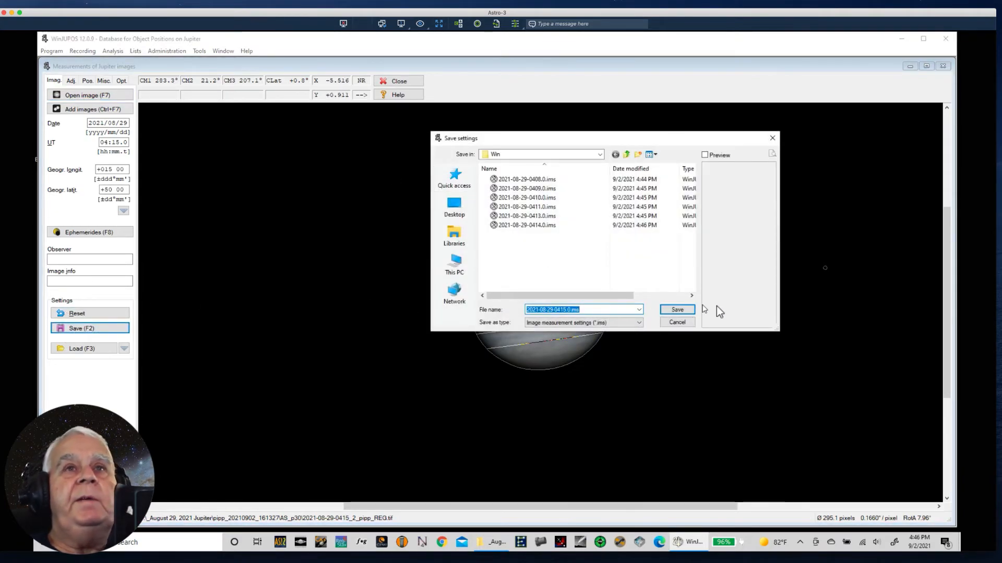
left_click(677, 310)
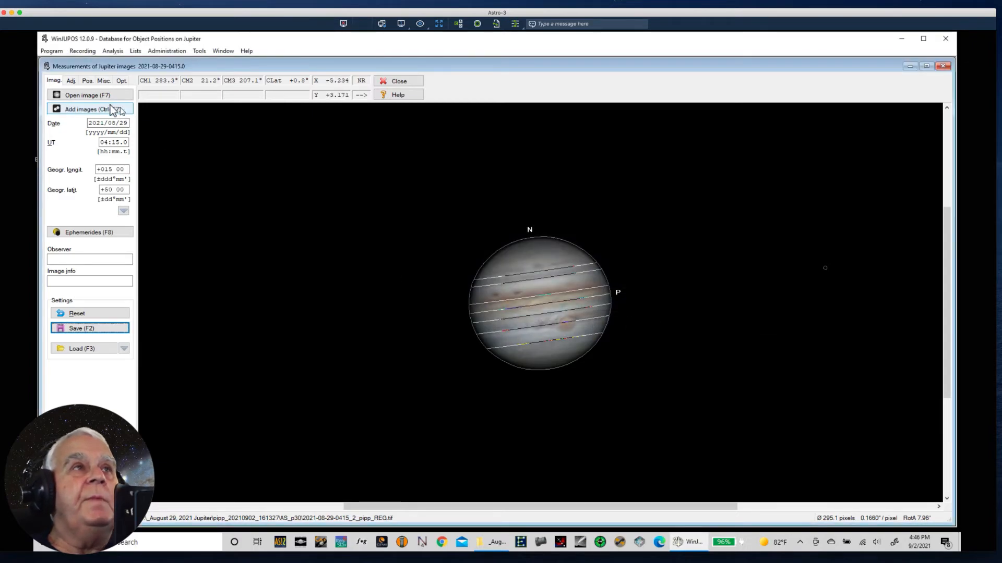
left_click(96, 96)
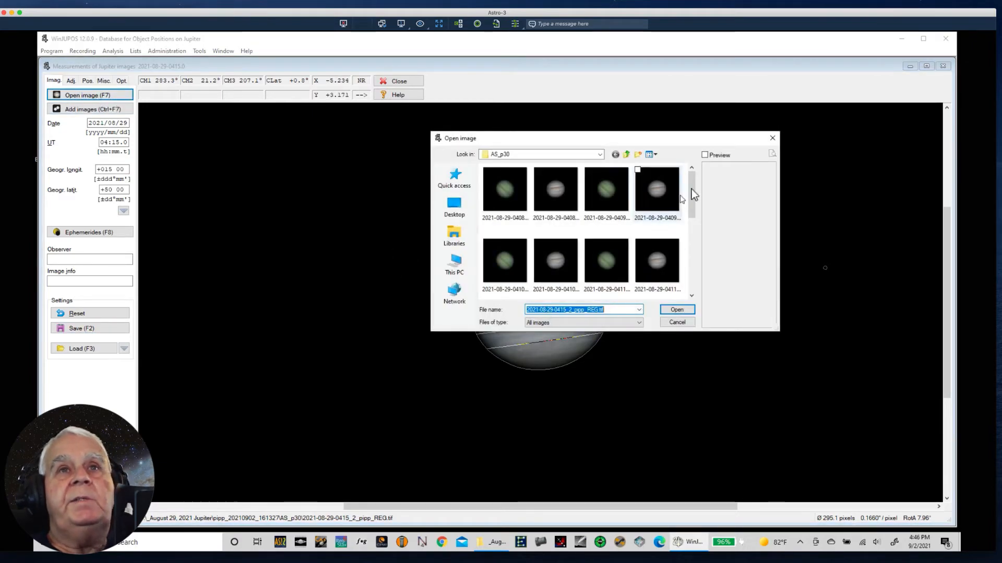
left_click_drag(692, 199, 687, 224)
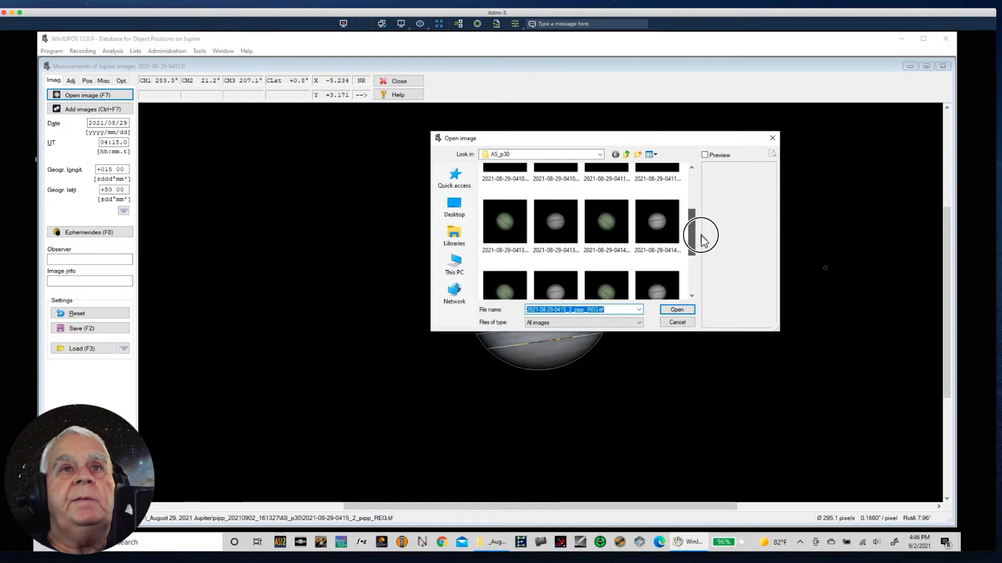
left_click(658, 232)
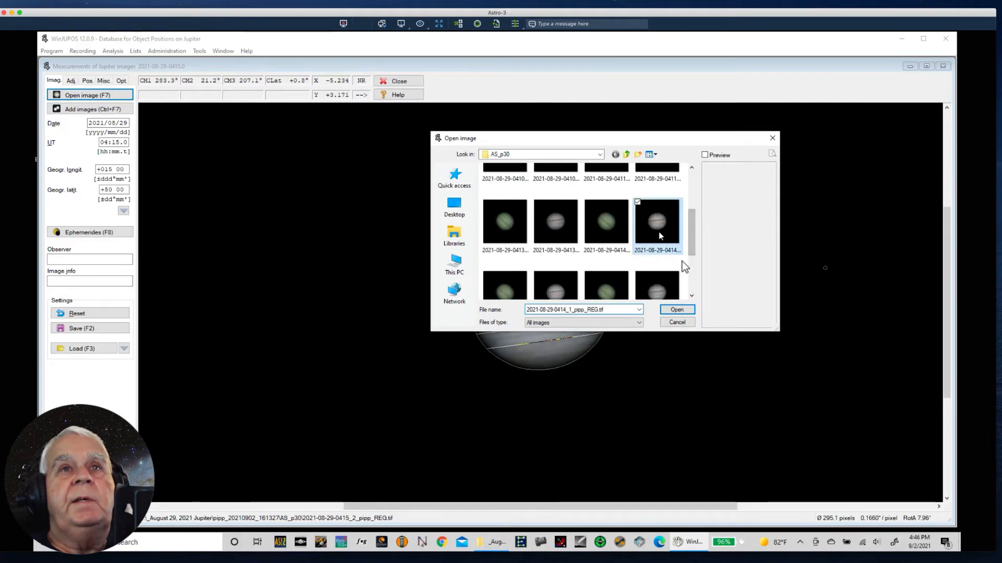
left_click(676, 310)
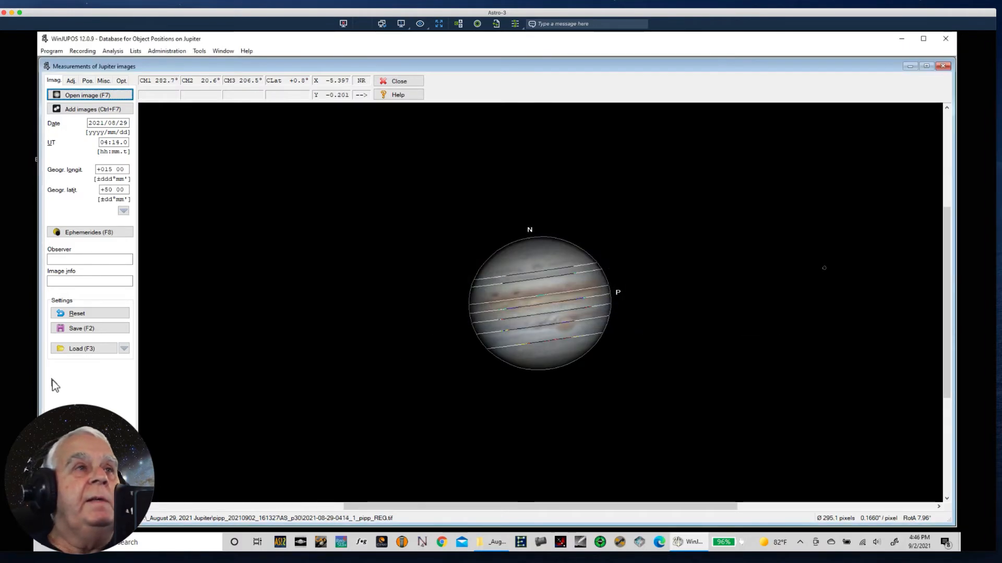
left_click(73, 331)
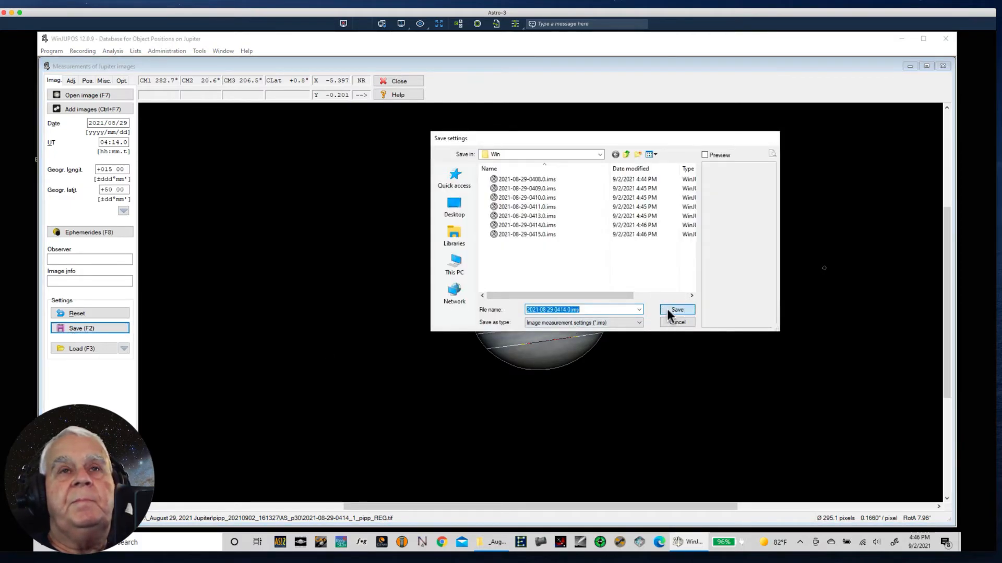
left_click(667, 309)
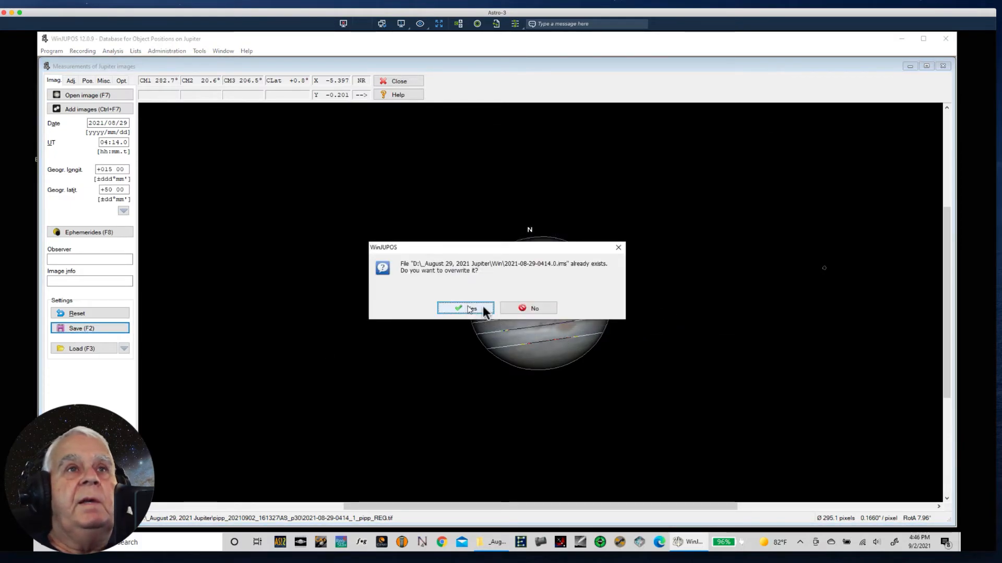
left_click(524, 309)
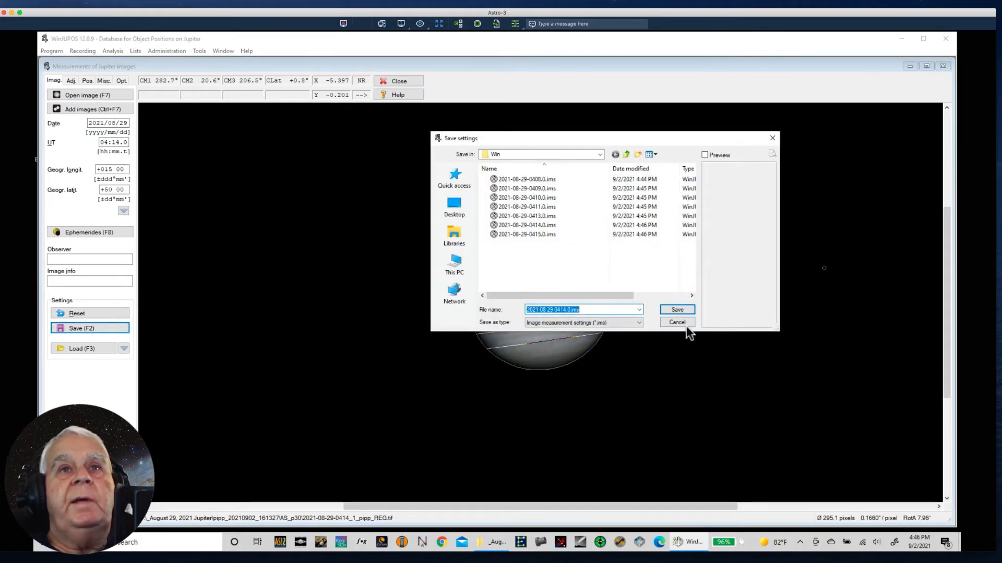
left_click(677, 323)
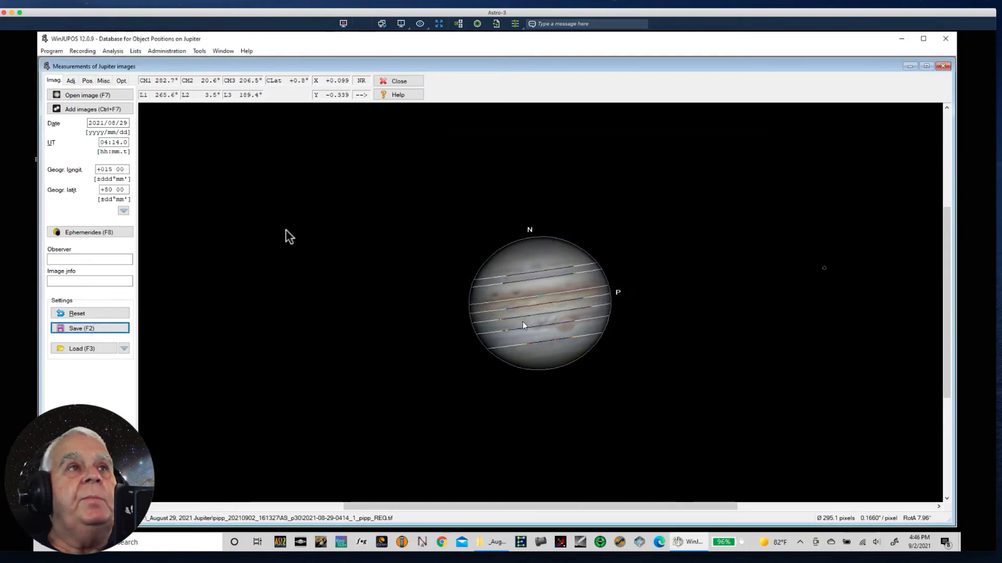
left_click(70, 96)
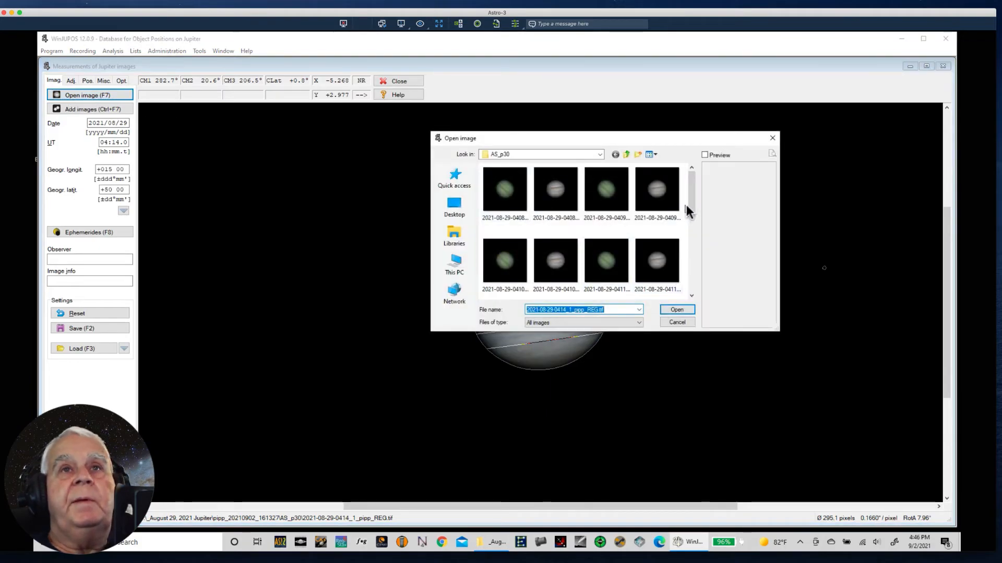
left_click_drag(693, 212, 706, 264)
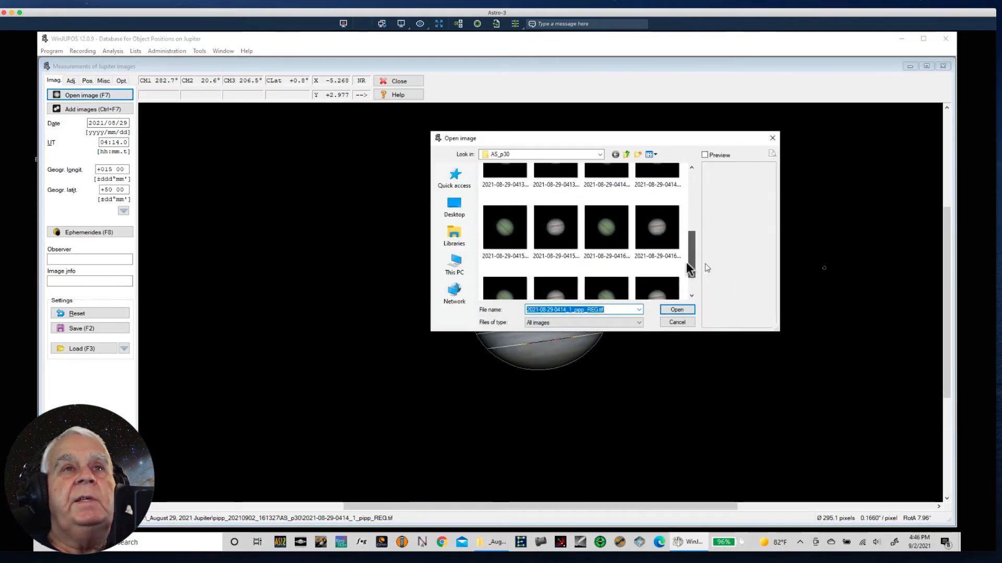
left_click(552, 226)
left_click(673, 309)
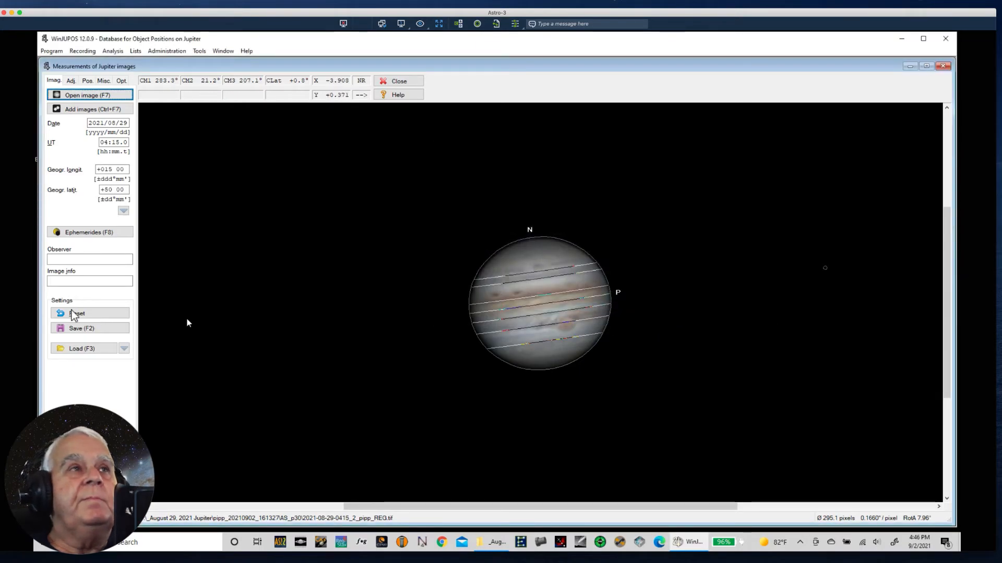
left_click(65, 329)
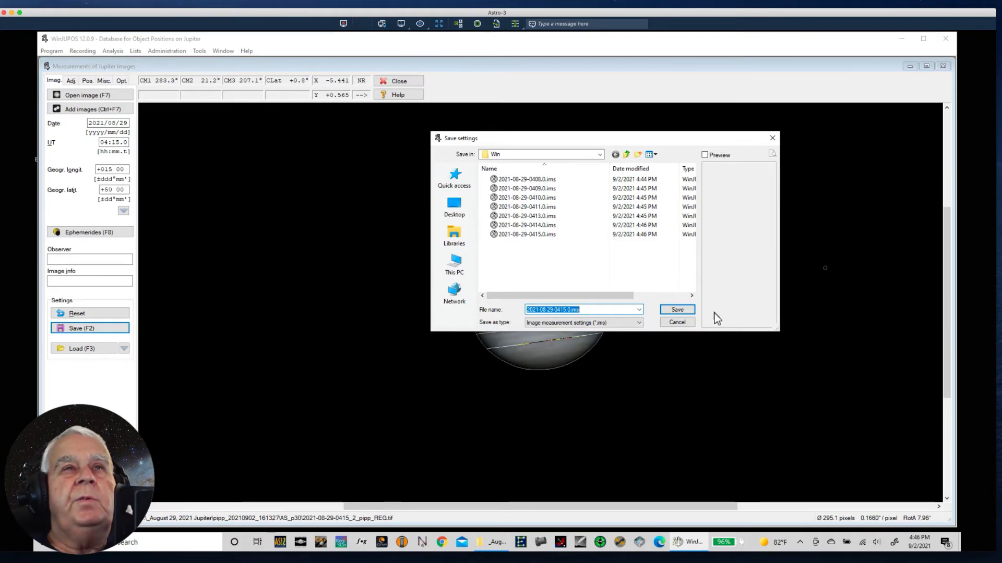
left_click(677, 322)
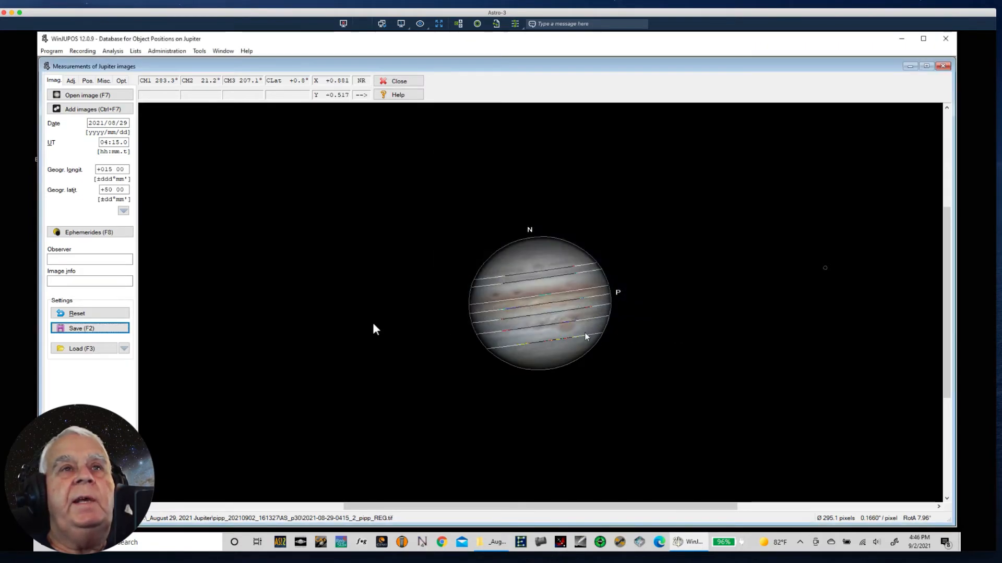
left_click(72, 98)
left_click_drag(691, 195, 689, 248)
left_click(657, 263)
left_click(677, 309)
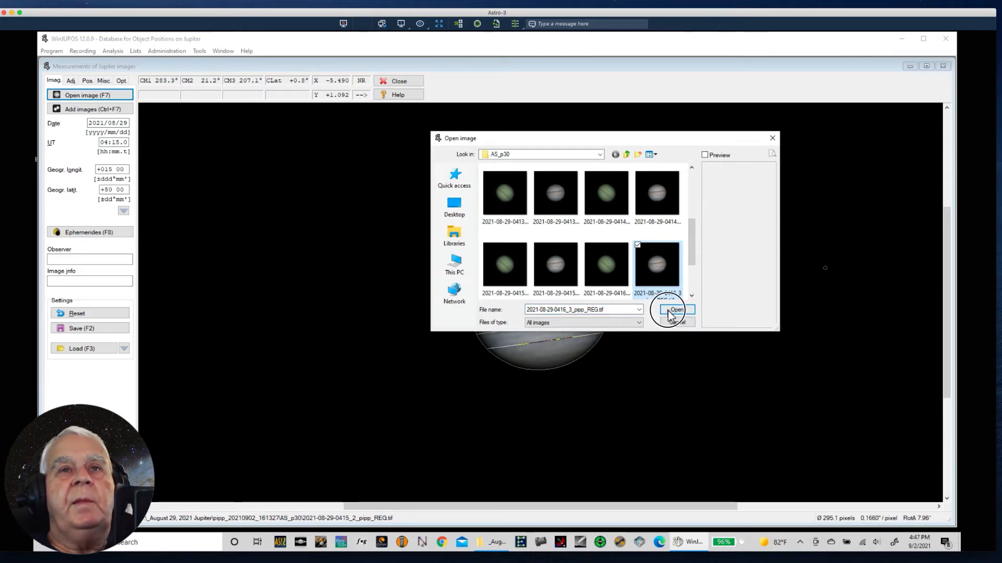
left_click(76, 329)
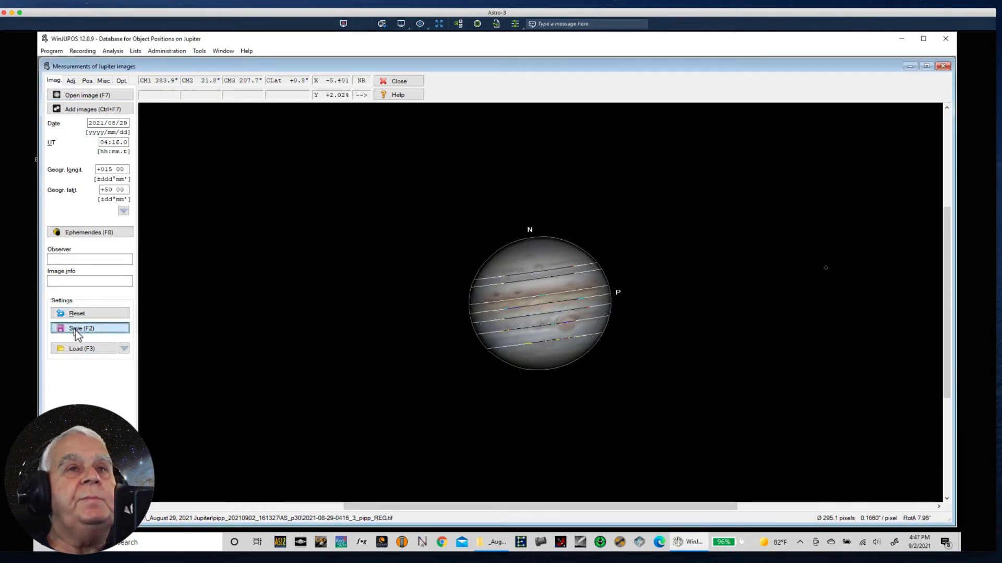
left_click(673, 310)
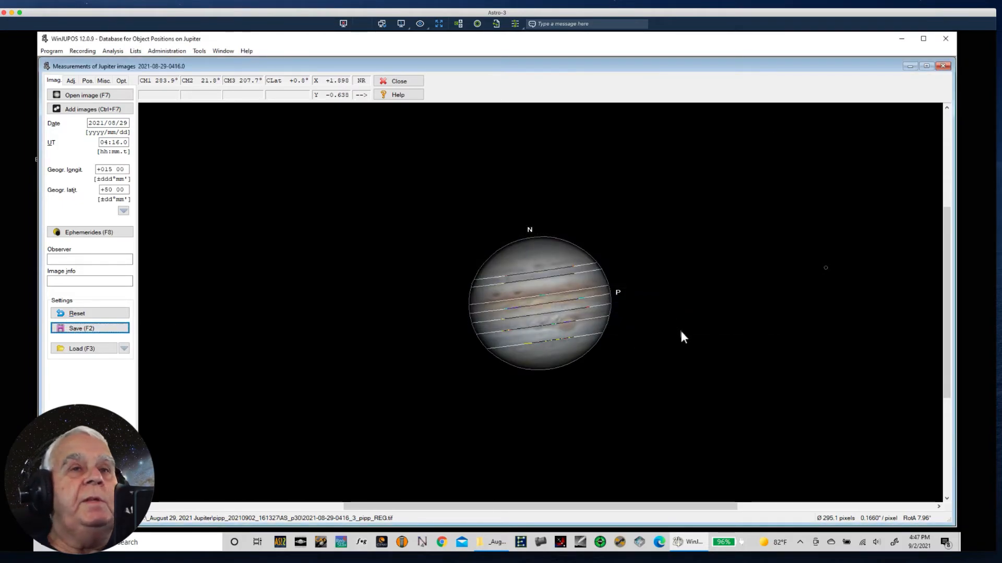
left_click(82, 96)
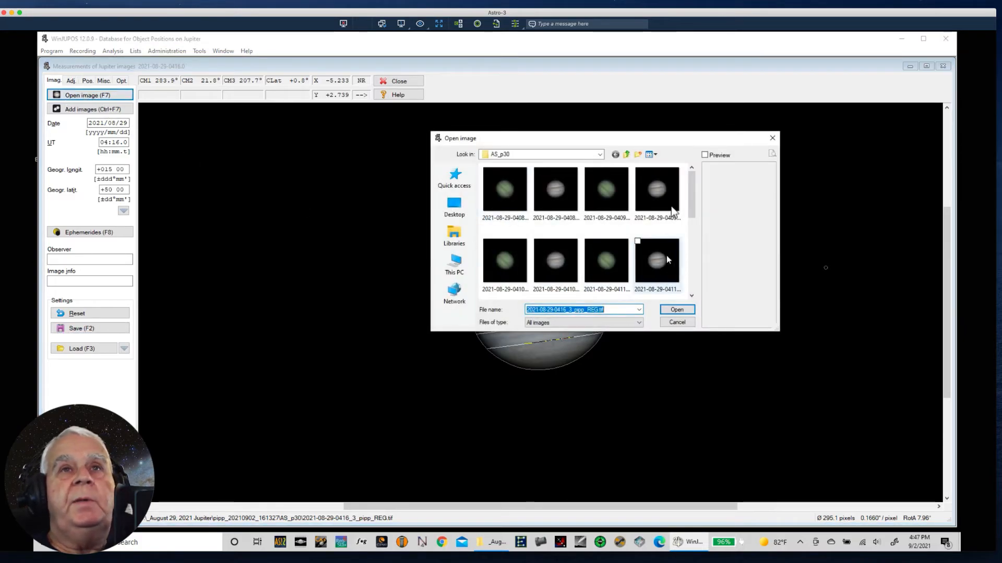
left_click_drag(694, 207, 699, 291)
left_click(543, 264)
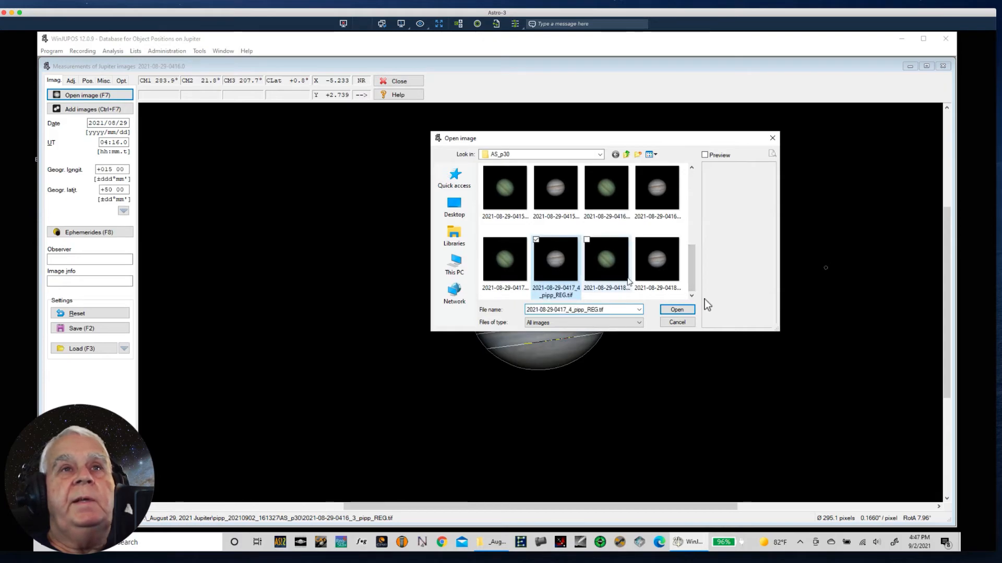
left_click(676, 311)
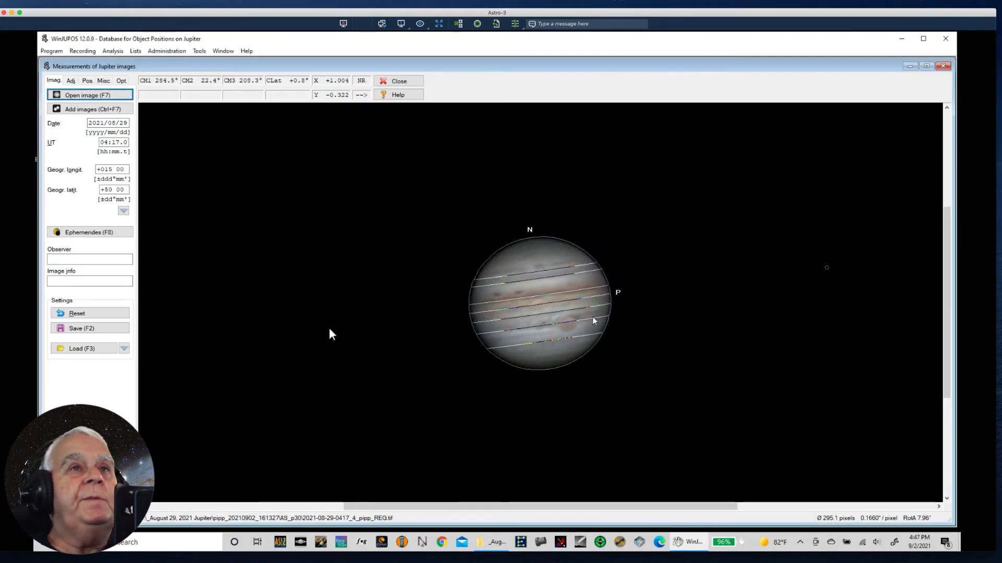
left_click(79, 328)
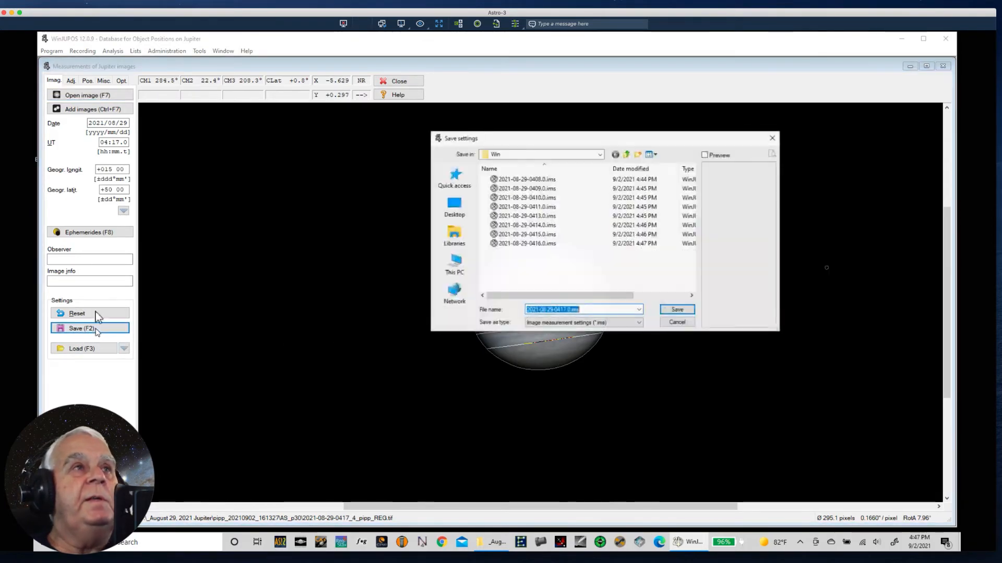
left_click(676, 309)
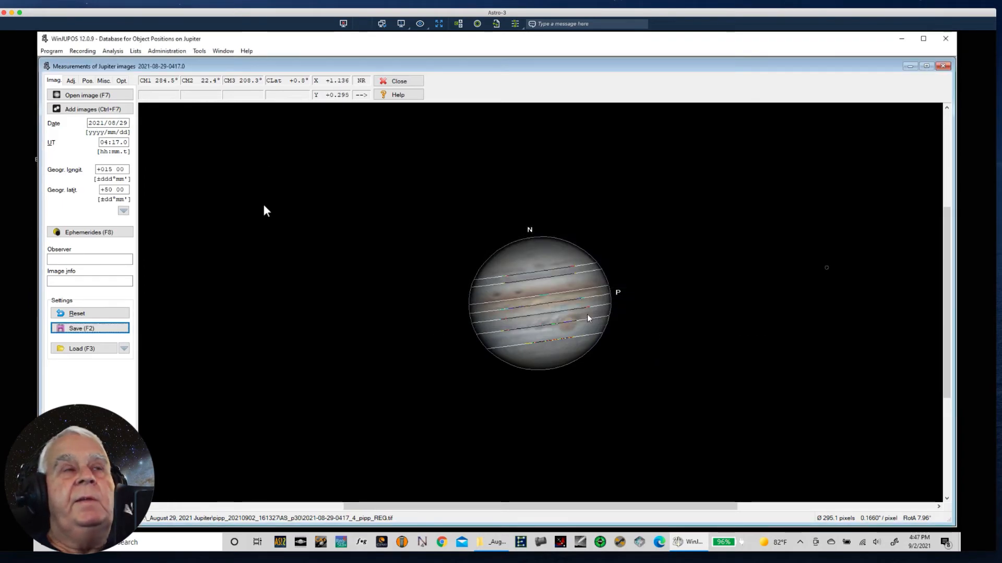
left_click(56, 98)
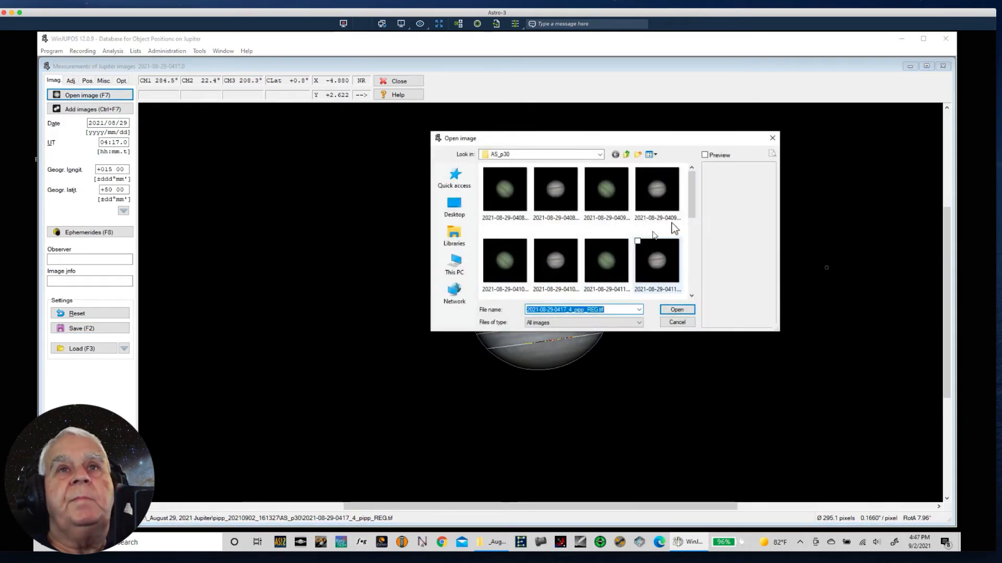
left_click_drag(691, 219, 695, 307)
left_click(656, 259)
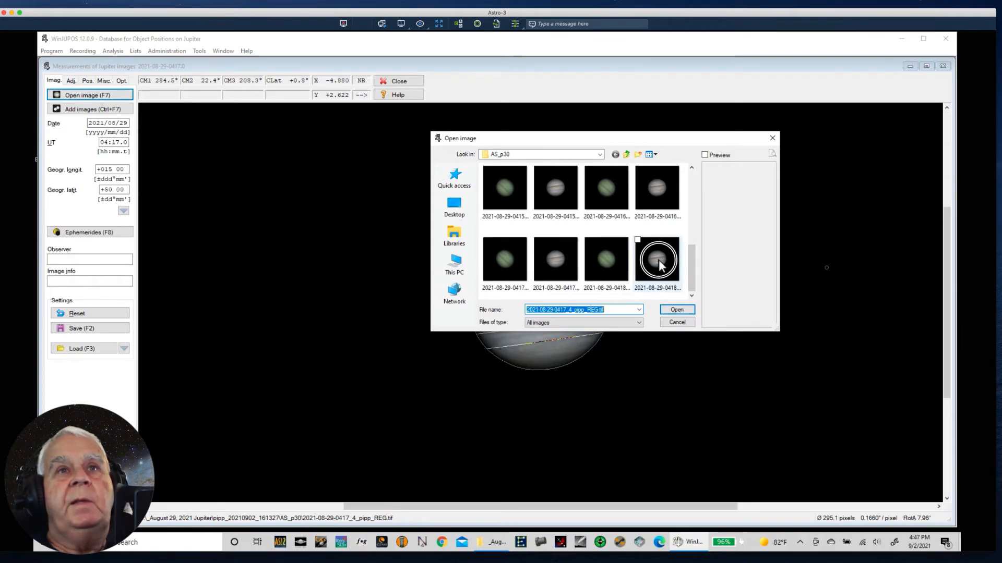
left_click(677, 311)
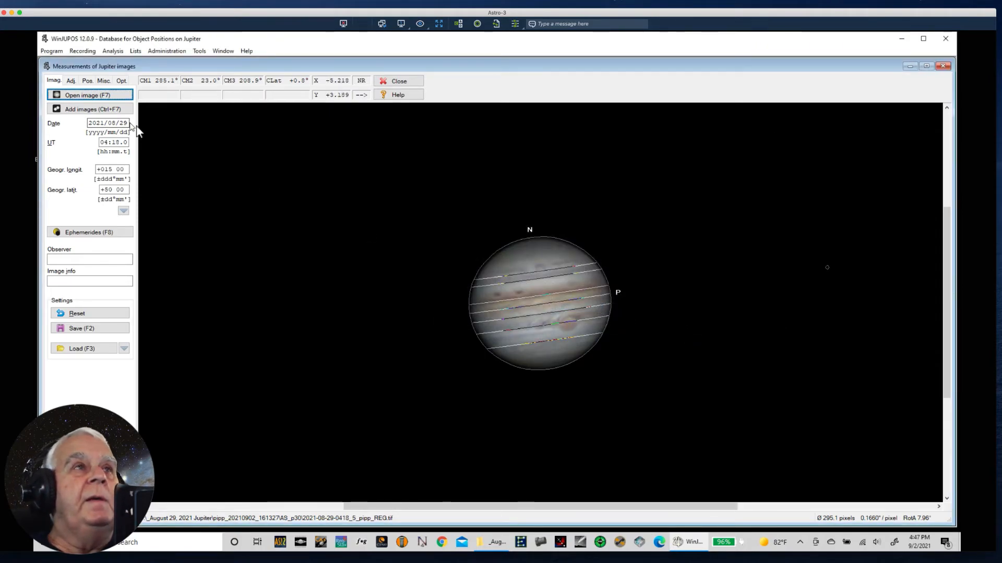
left_click(70, 329)
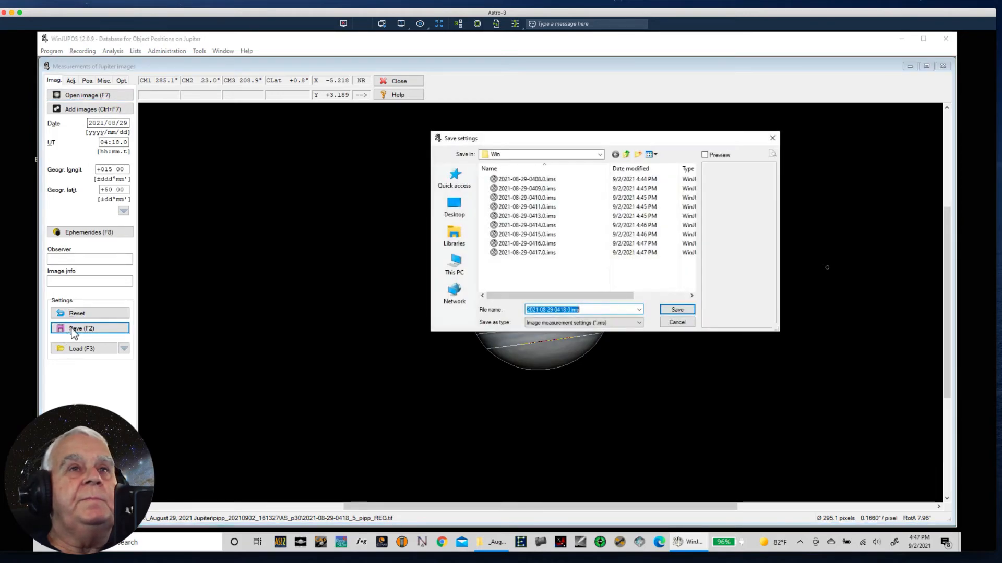
left_click(677, 310)
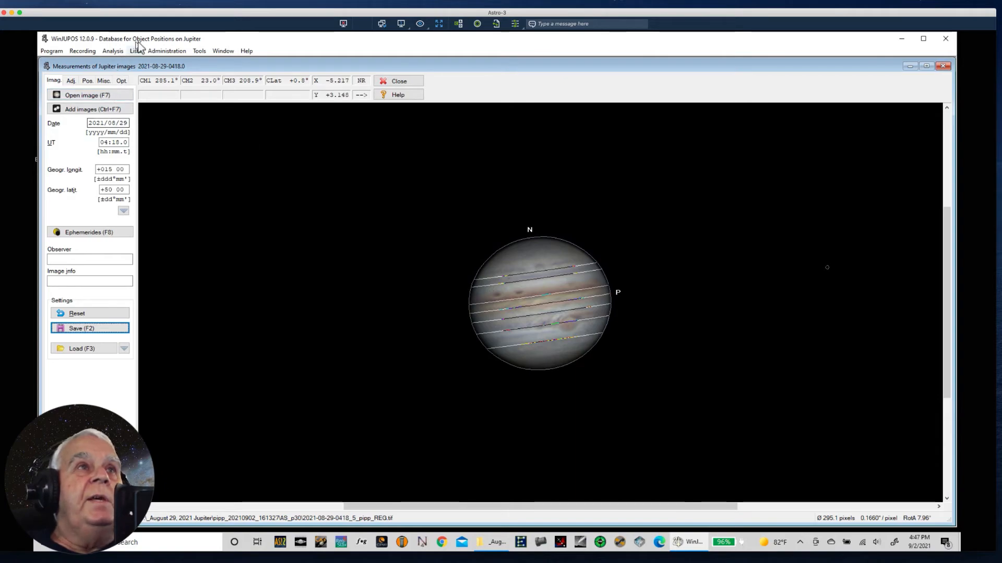
Start De-rotation of images and add all measurements from 2021-08-29-0408.0.ims through 2021-08-29-0418.0.ims in the _August 29, 2021 Jupiter\Win folder on drive D.
left_click(199, 51)
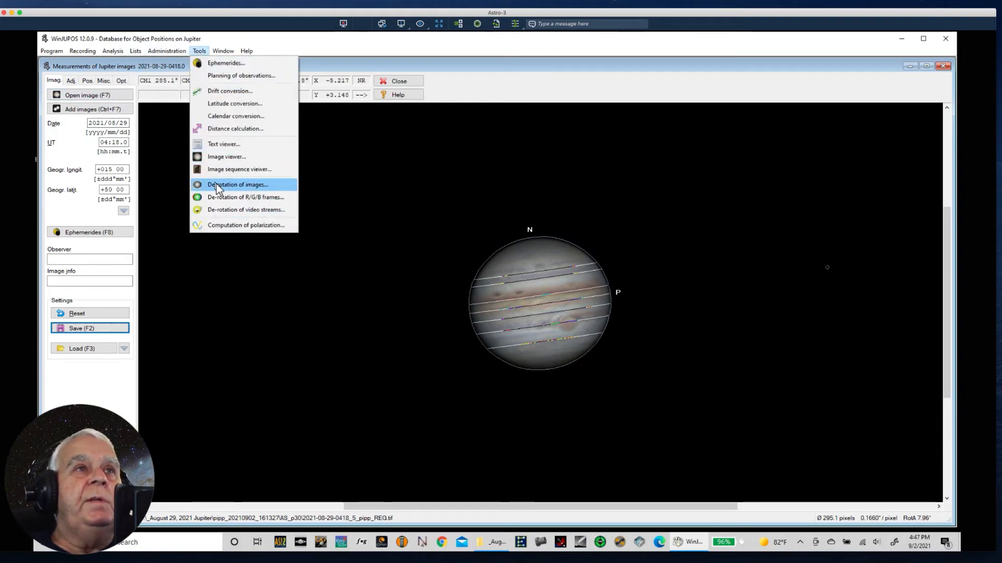
left_click(249, 187)
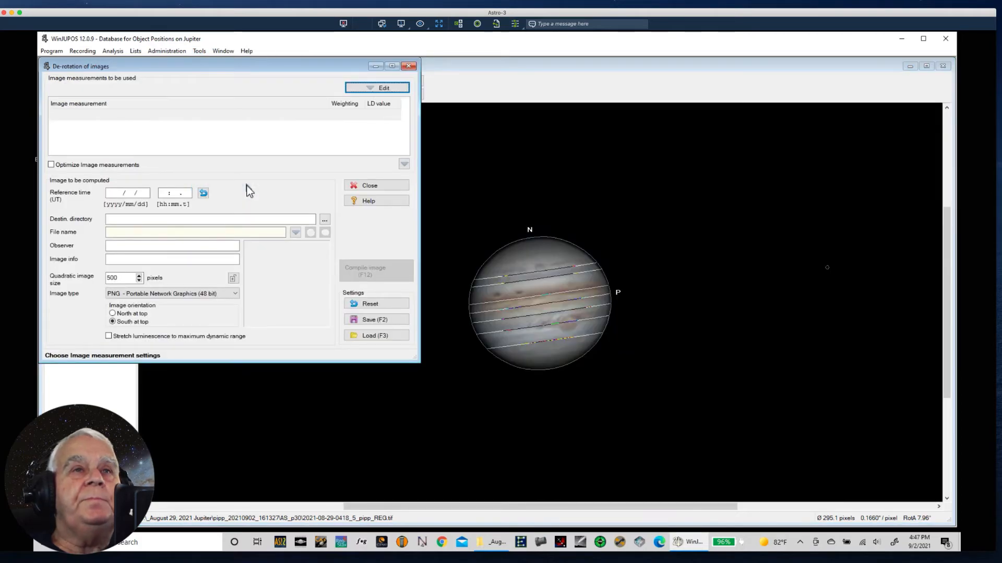
left_click(364, 89)
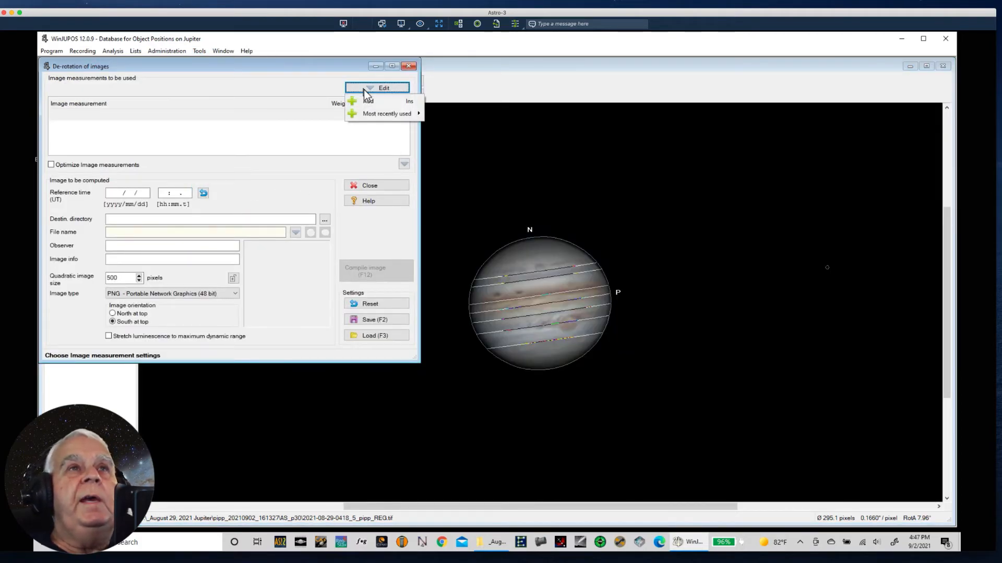
left_click(367, 101)
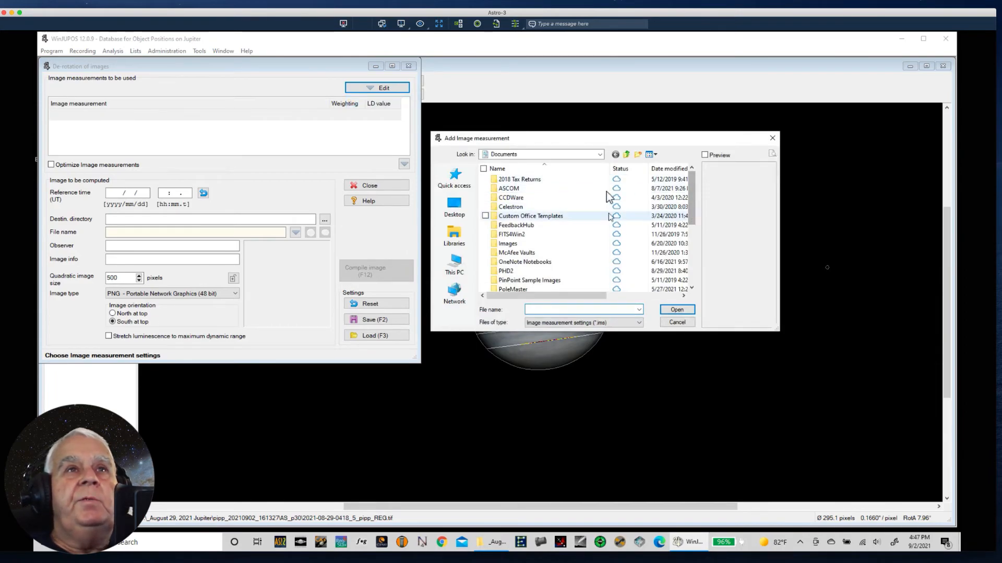
left_click(601, 155)
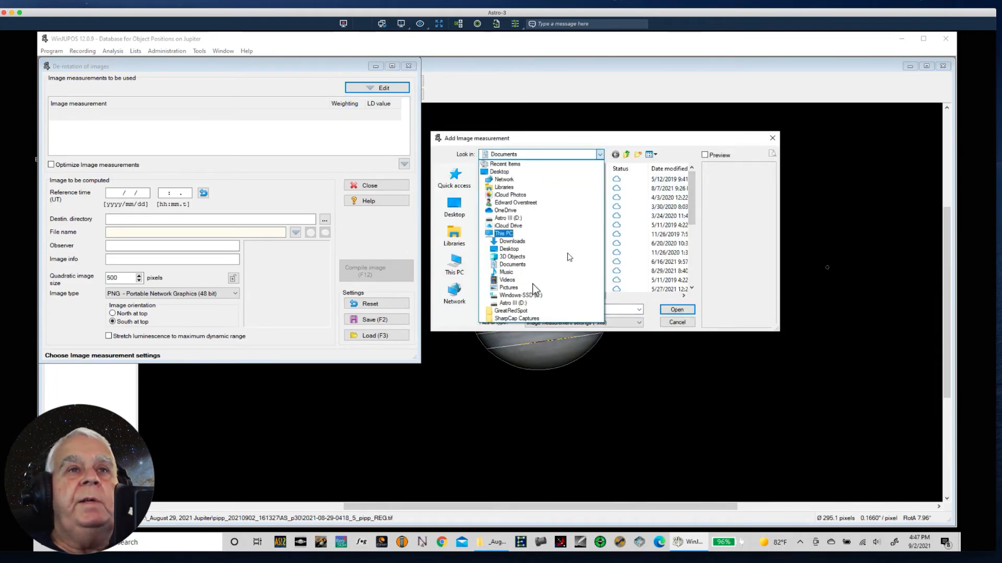
left_click(512, 303)
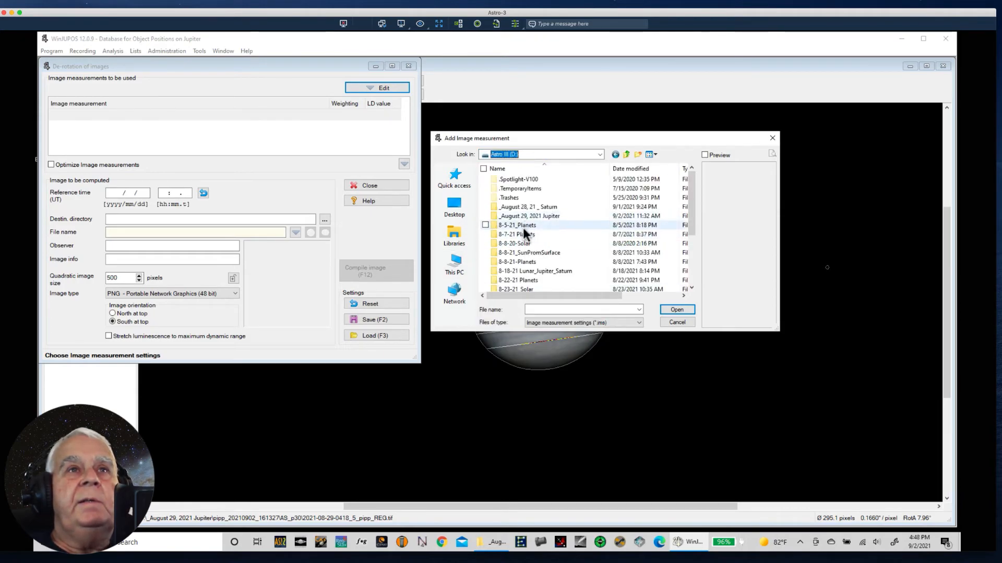
double_click(526, 217)
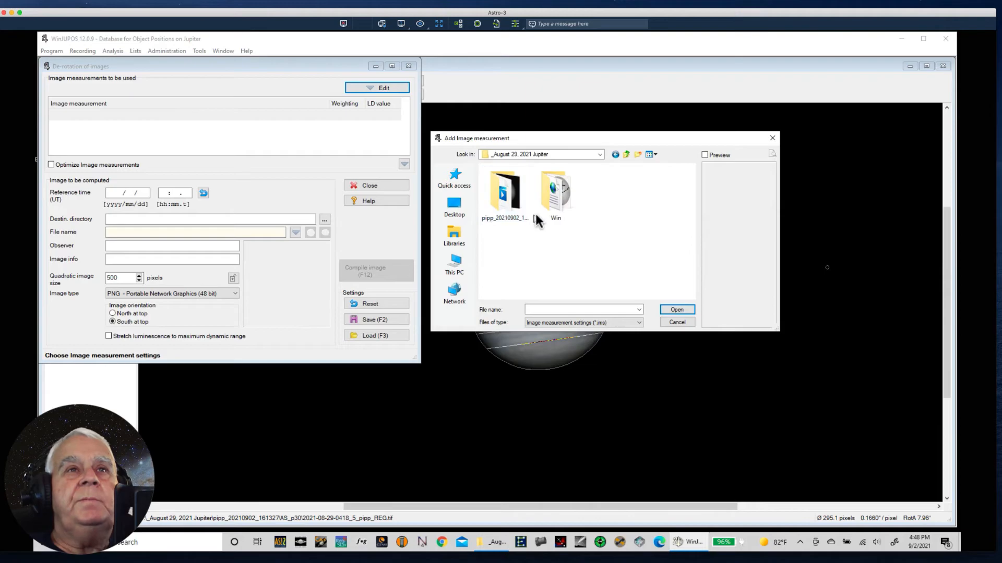
double_click(551, 191)
left_click(514, 180)
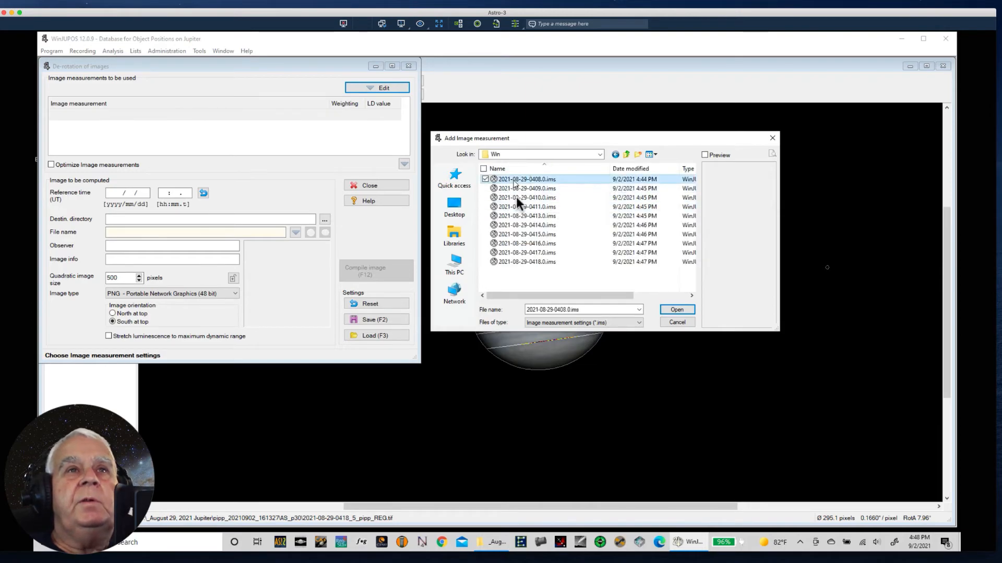
left_click(528, 262, "shift")
left_click(686, 311)
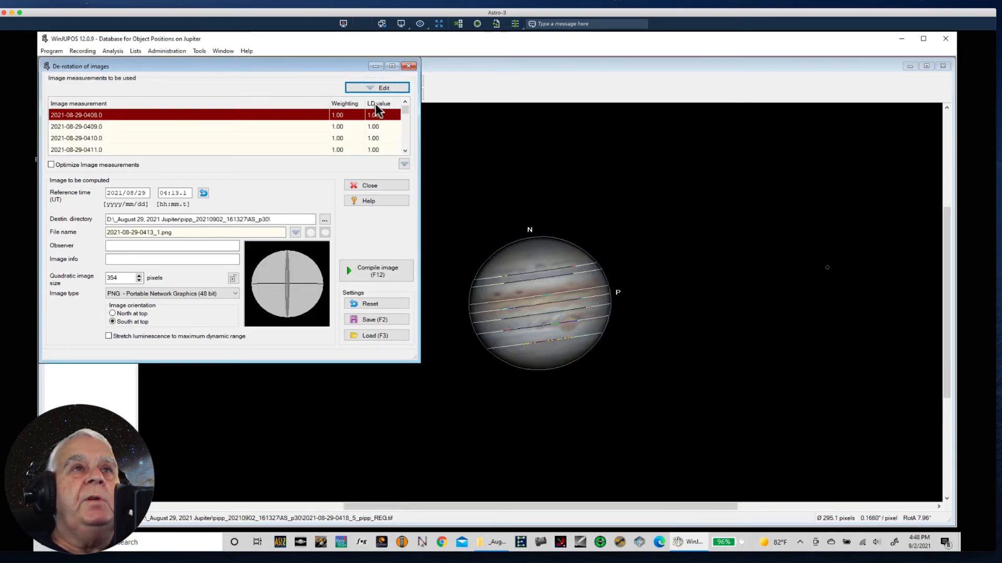
Set the LD value of all listed image measurements to 0.80.
left_click(396, 113)
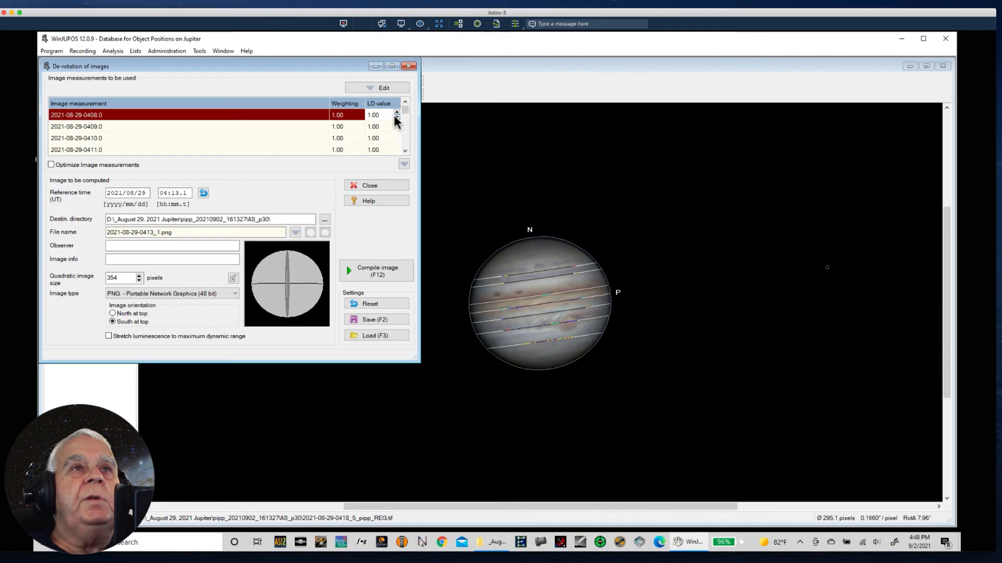
left_click(396, 106)
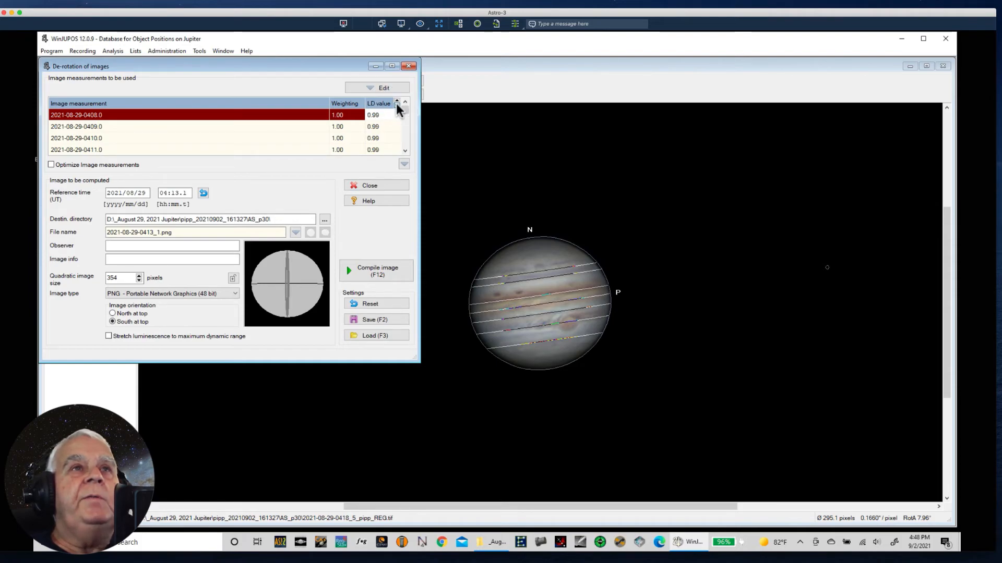
left_click(397, 107)
left_click(397, 107)
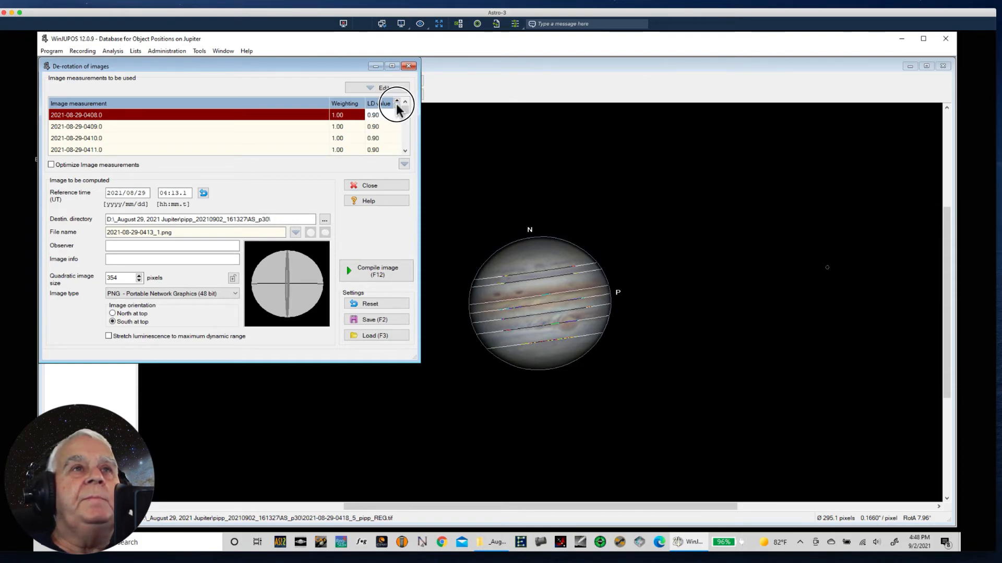
left_click(397, 106)
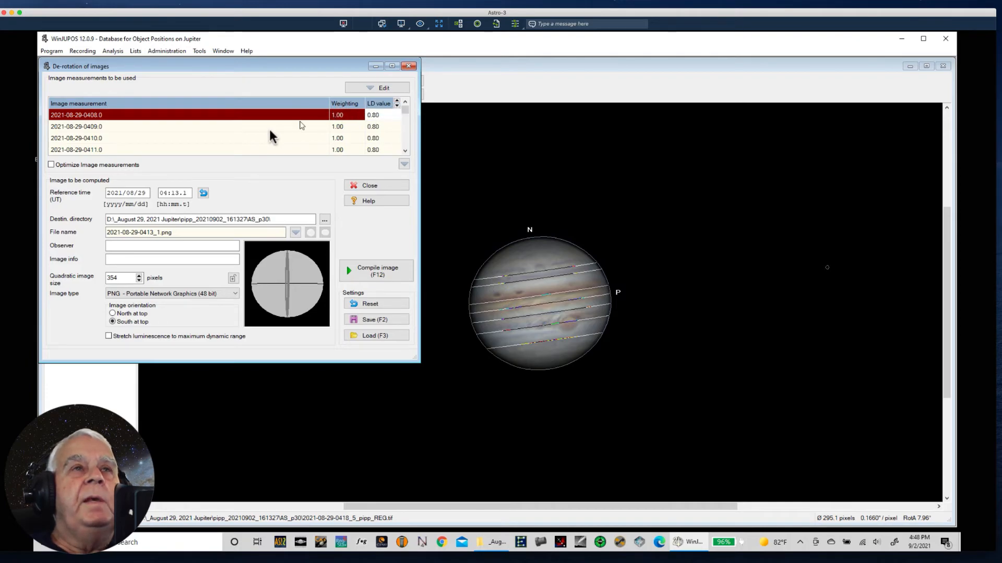
left_click(290, 138)
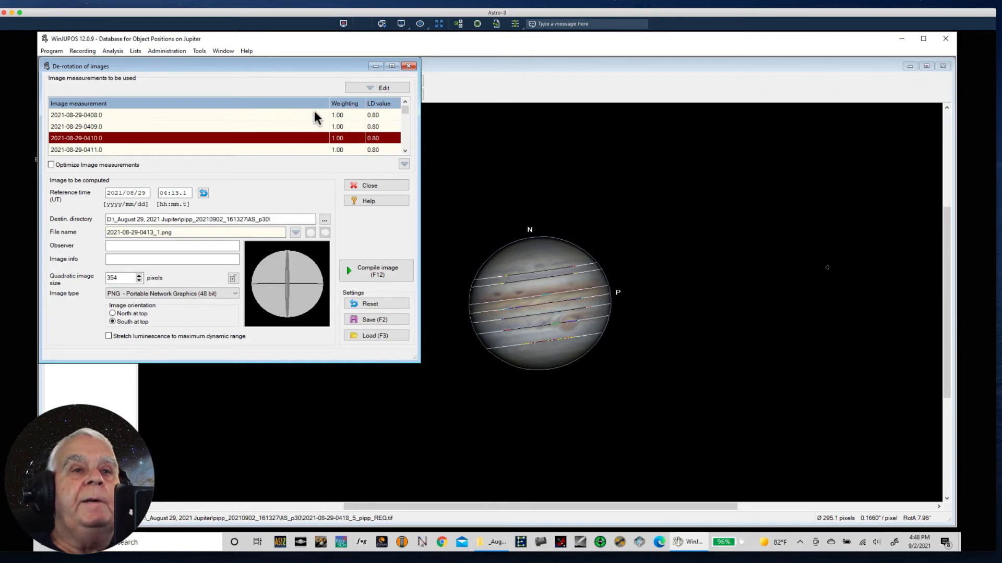
left_click(422, 543)
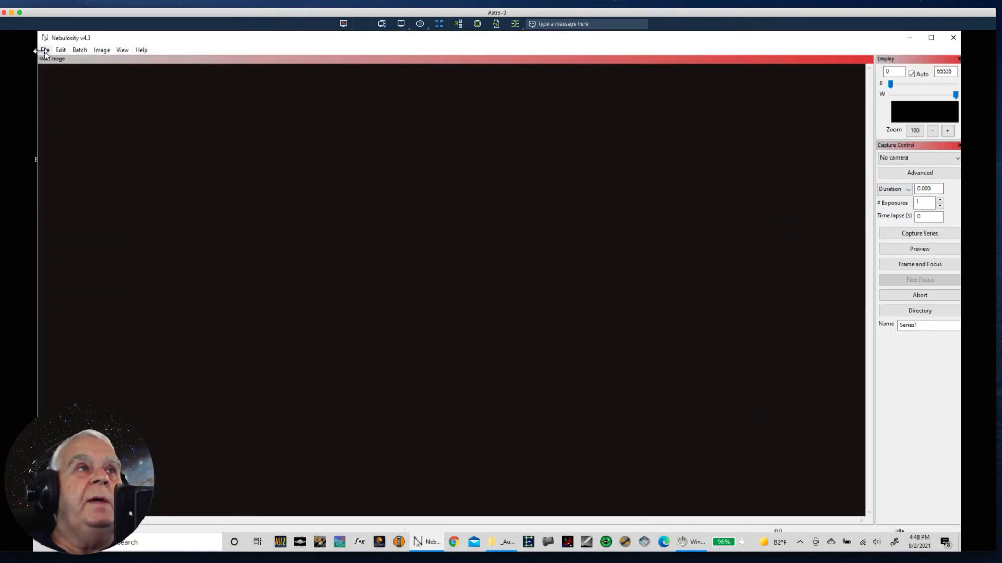
left_click(44, 52)
left_click(68, 73)
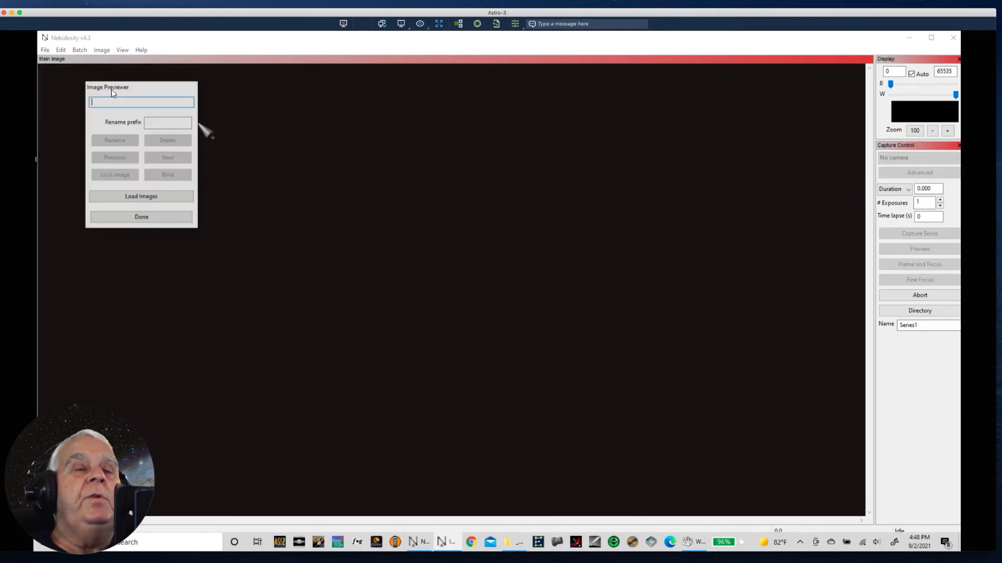
left_click(142, 201)
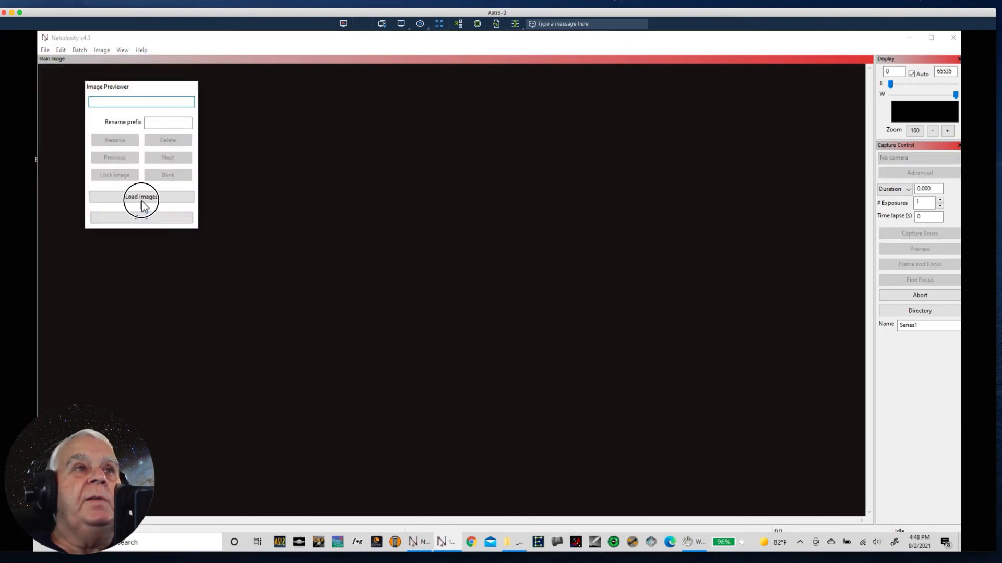
left_click(150, 197)
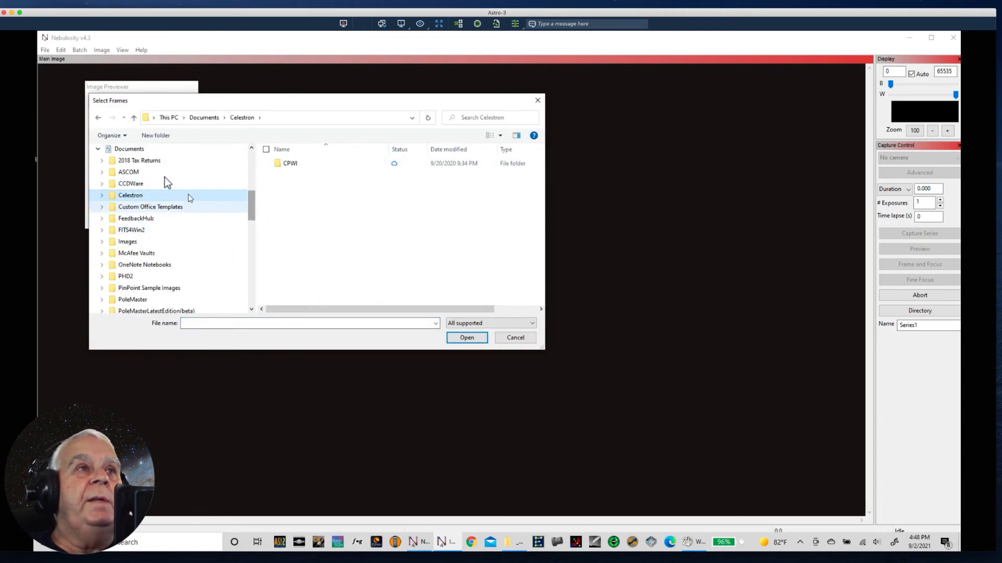
left_click(512, 336)
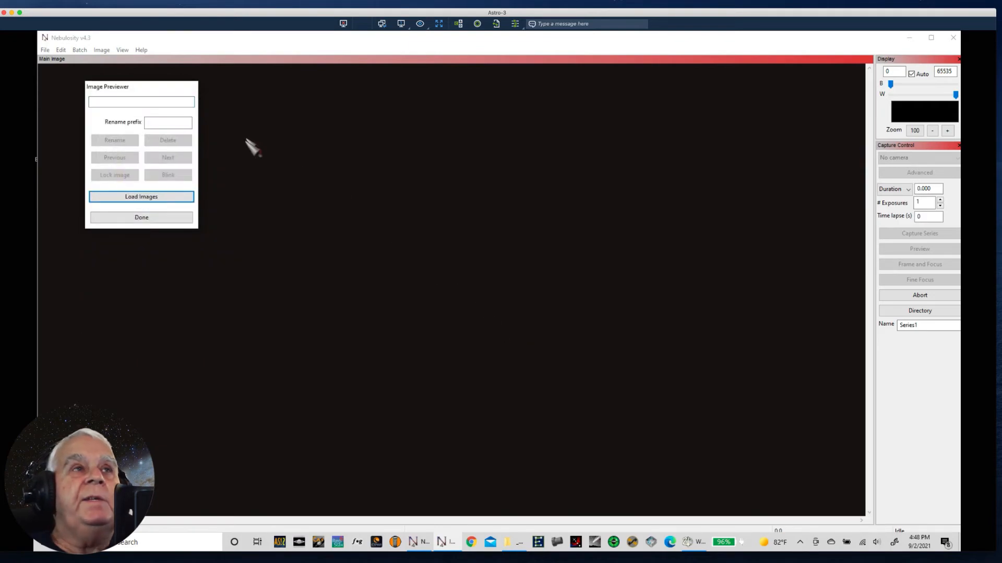
left_click(148, 219)
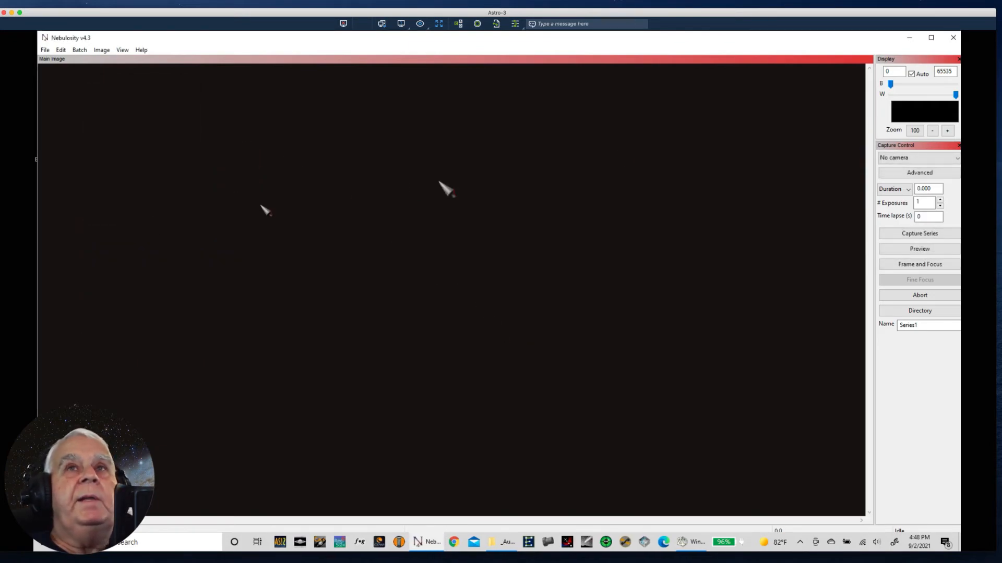
left_click(953, 38)
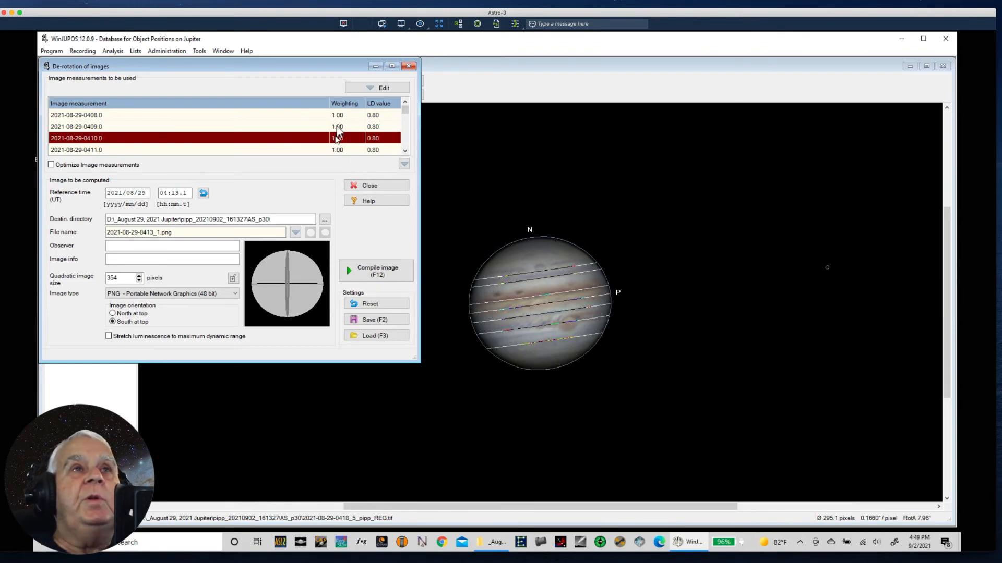
Set the weighting of image measurements 2021-08-29-0408.0, 0409.0, 0410.0 and 0411.0 to 0.90.
left_click(353, 115)
left_click(360, 118)
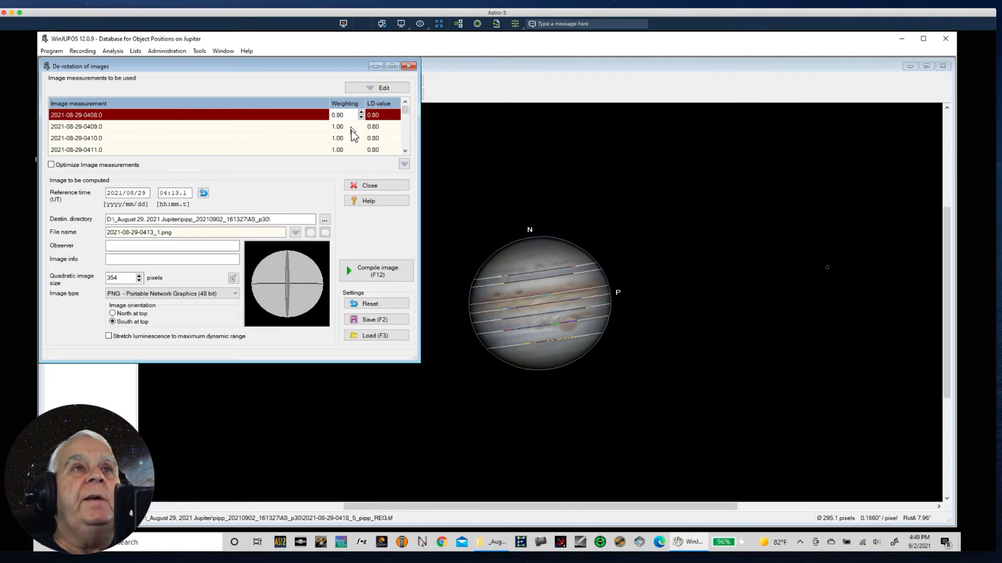
left_click(354, 127)
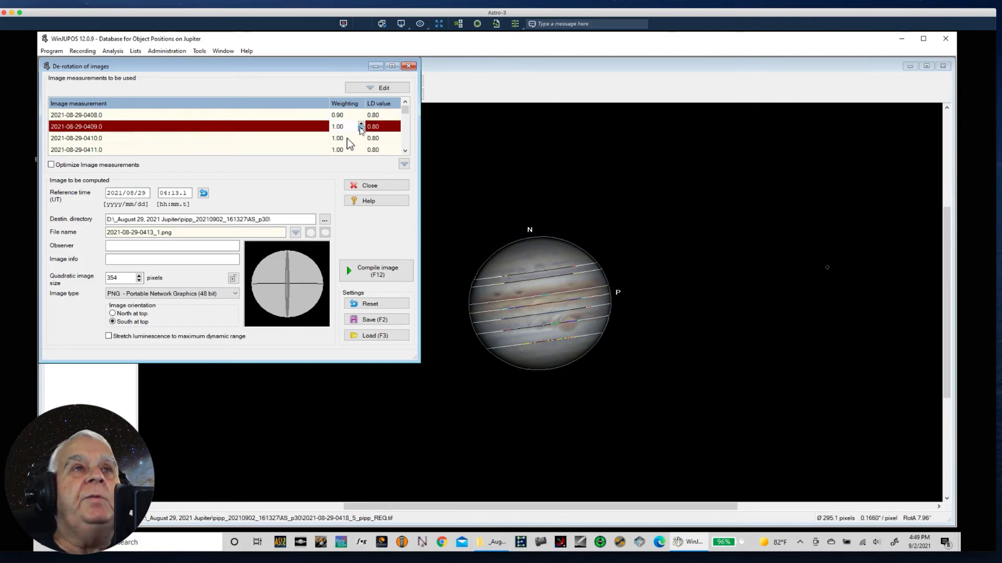
left_click_drag(406, 111, 409, 118)
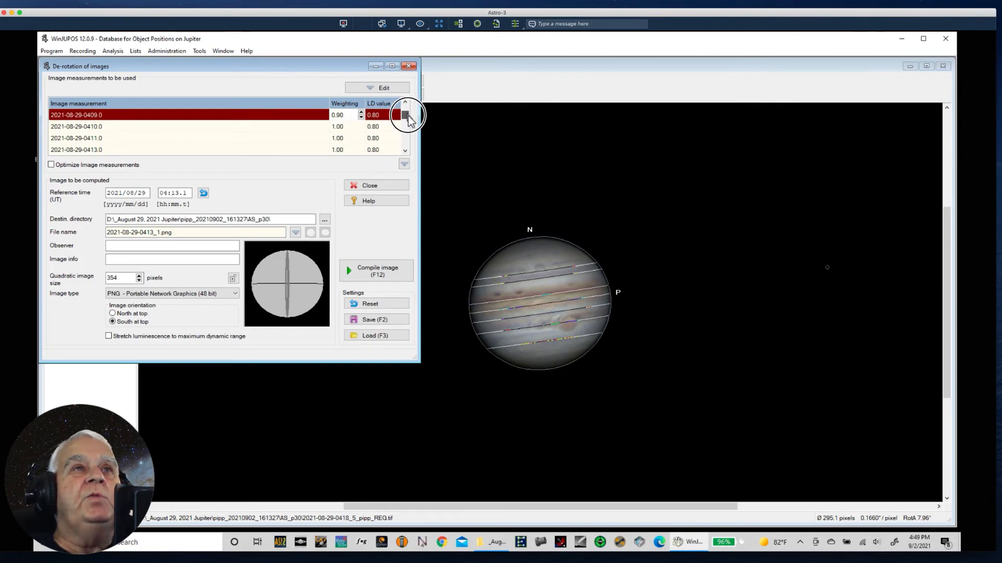
left_click(360, 129)
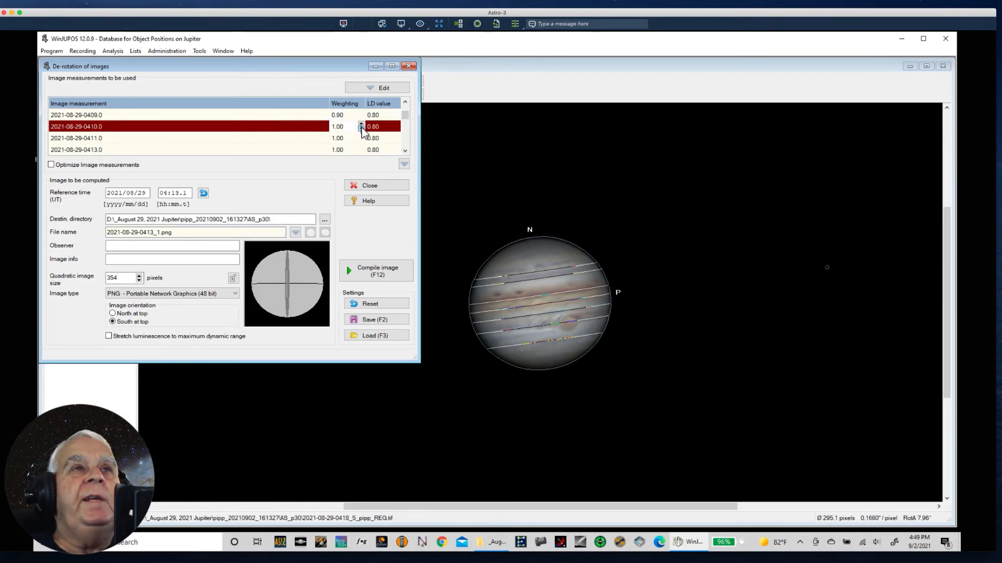
left_click(354, 139)
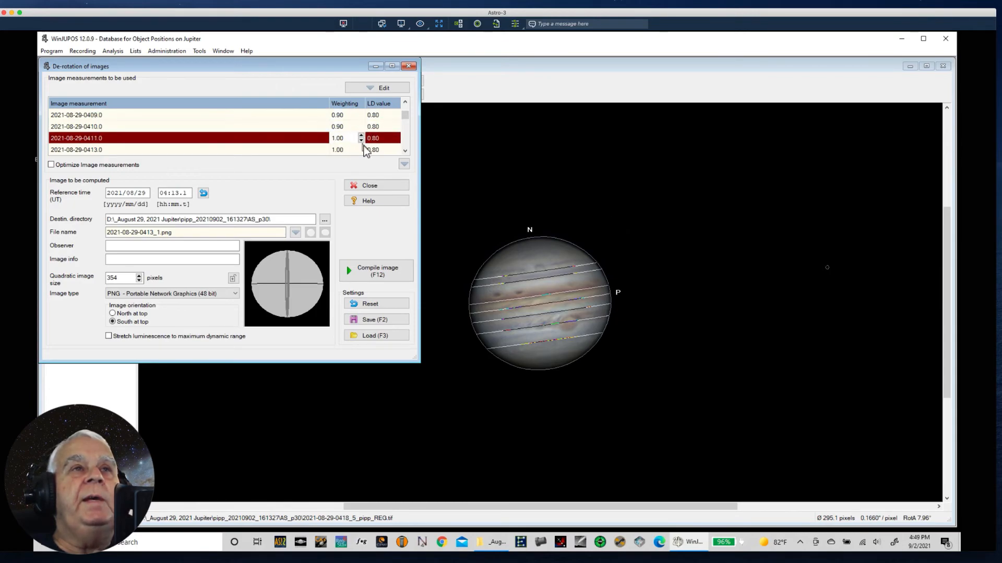
Set the weighting of image measurements 2021-08-29-0414.0 through 2021-08-29-0418.0 to 0.90.
left_click(405, 152)
left_click(405, 152)
left_click(406, 153)
left_click(355, 128)
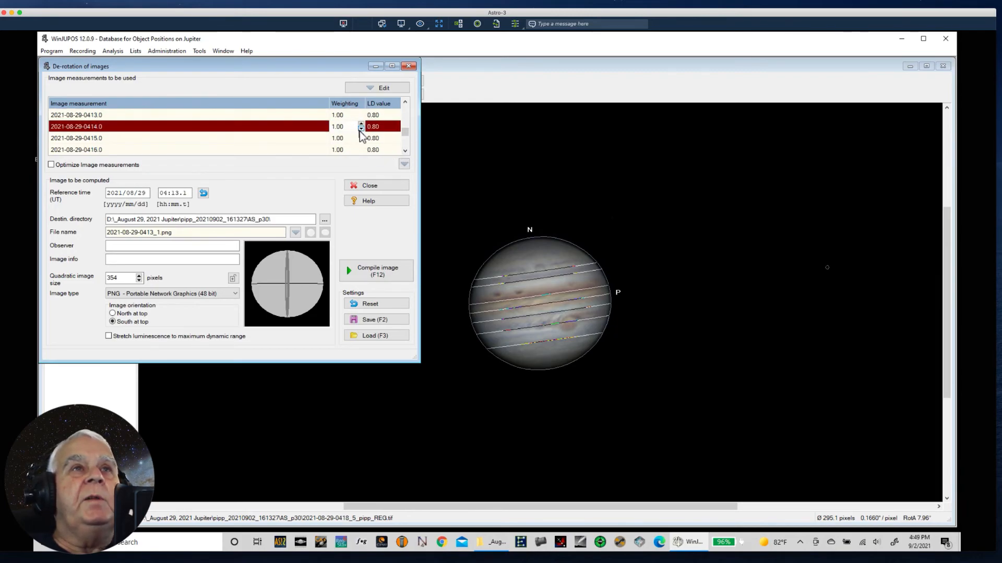
left_click(404, 103)
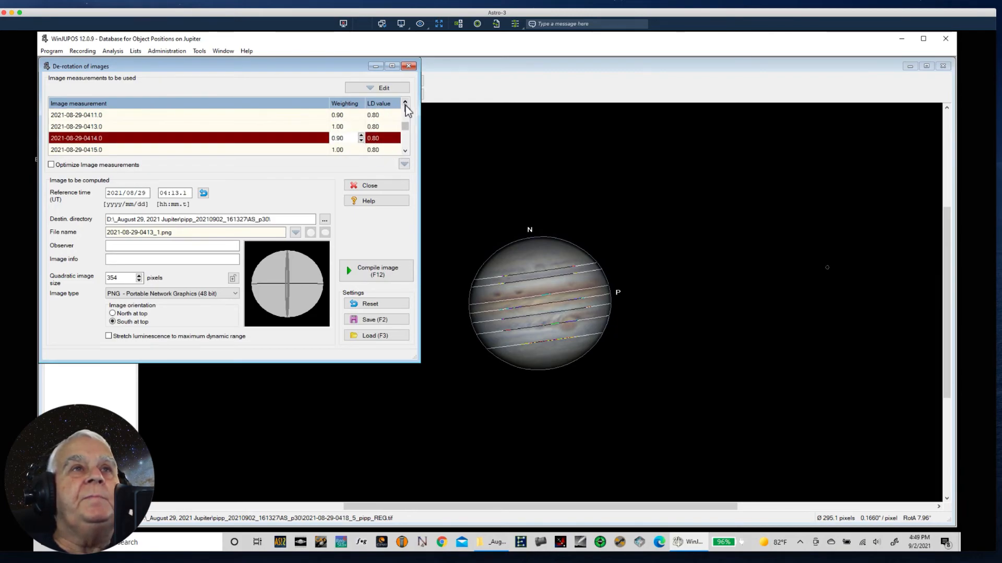
left_click(357, 152)
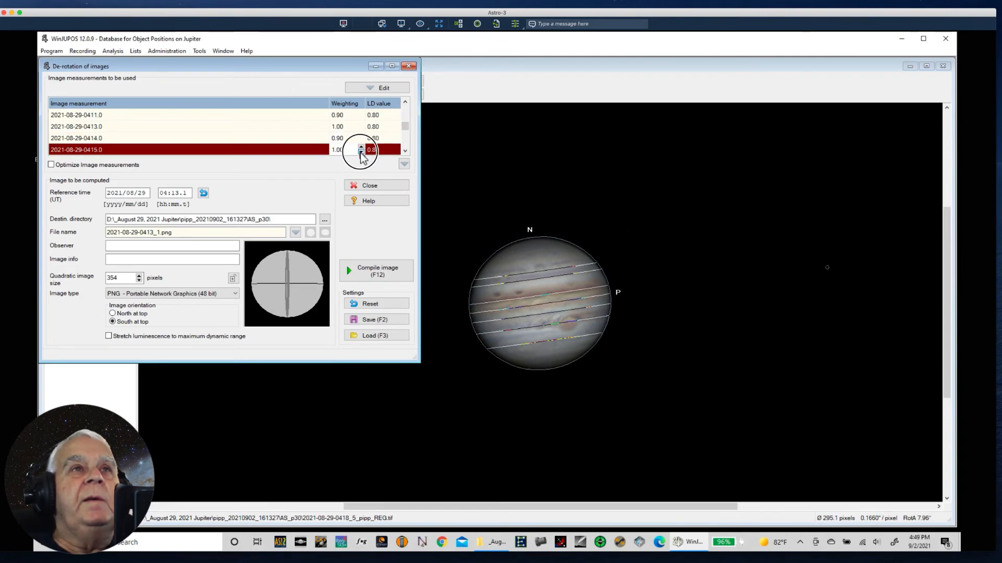
left_click(405, 151)
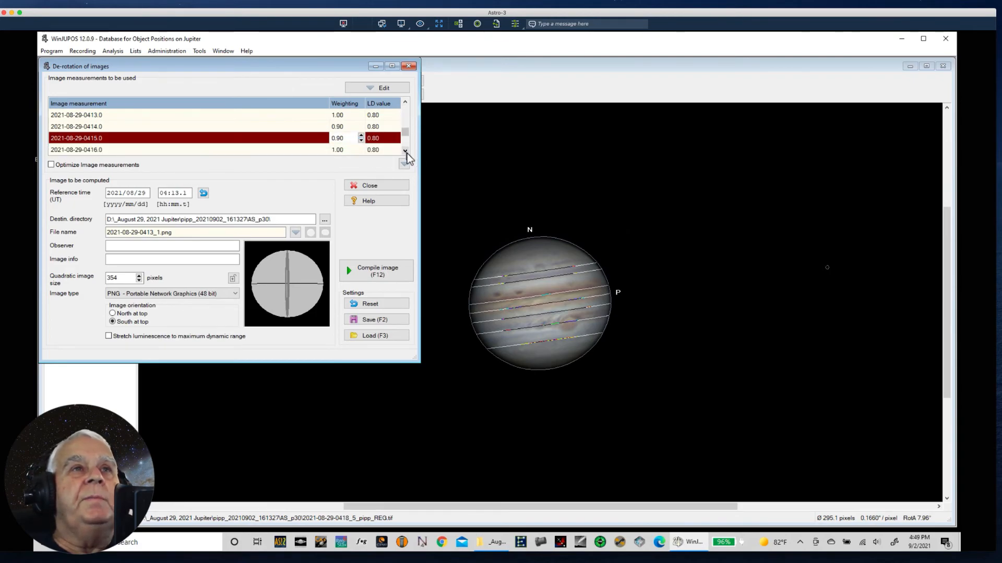
left_click(404, 151)
left_click(405, 151)
left_click(351, 125)
left_click(361, 128)
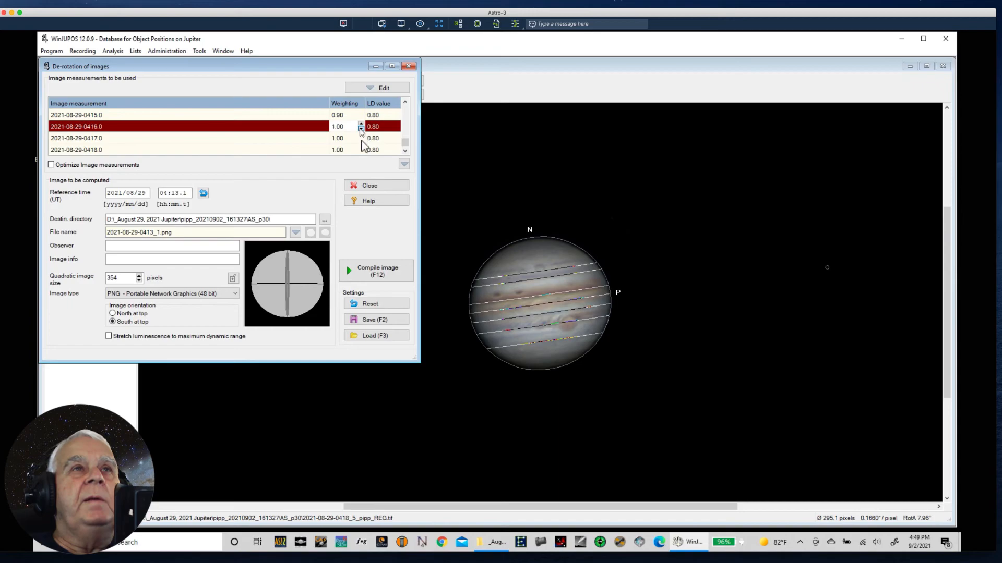
left_click(353, 141)
left_click(348, 151)
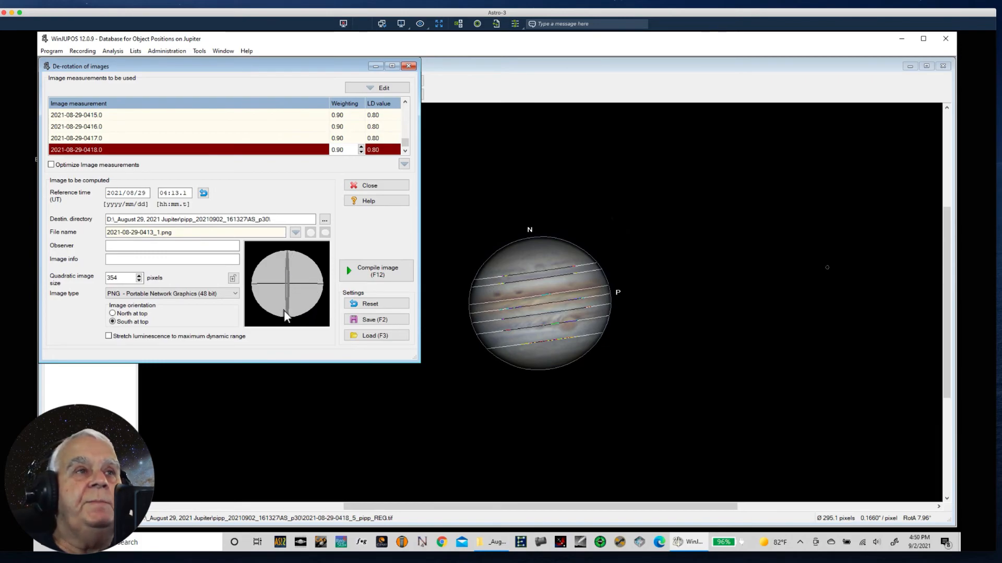
Set the output to TIFF - Tagged Image File Format (48 bit) with north at top and compile the de-rotated image.
left_click(233, 295)
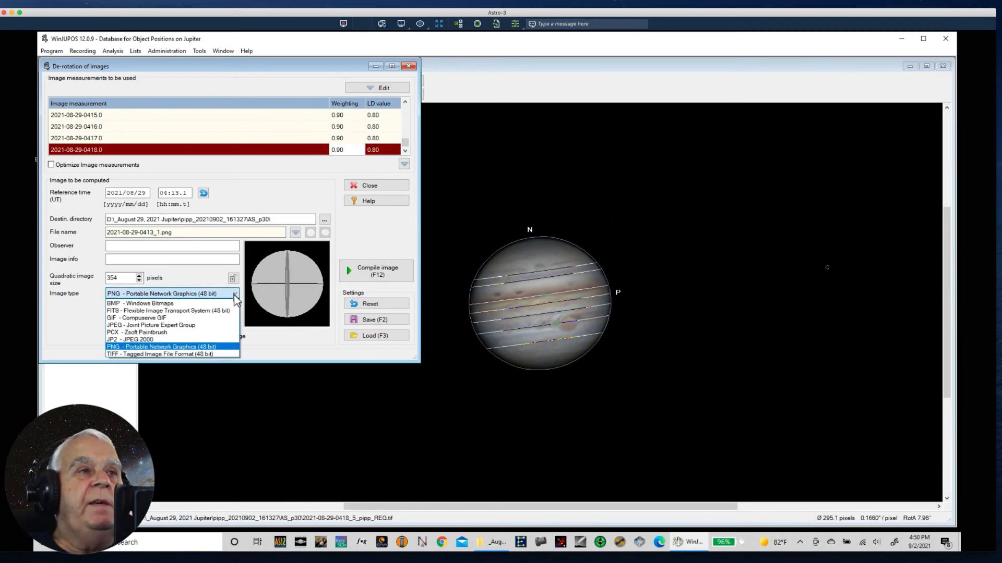
left_click(115, 354)
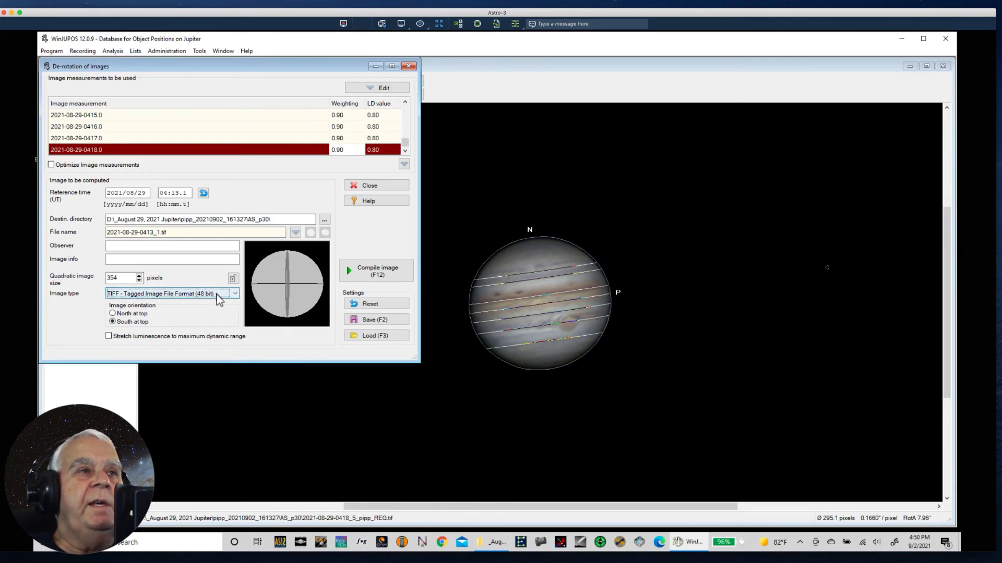
left_click(112, 314)
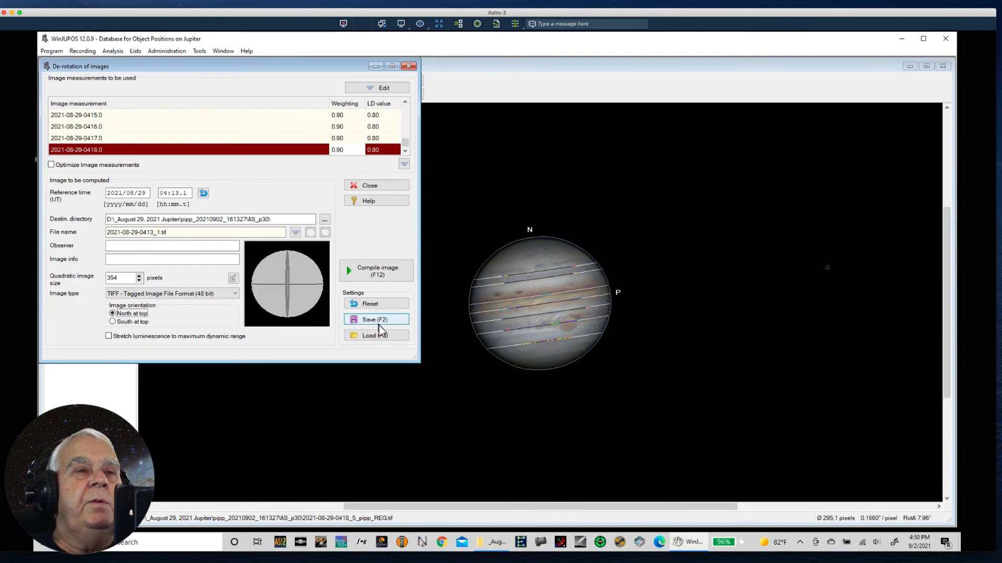
left_click(367, 273)
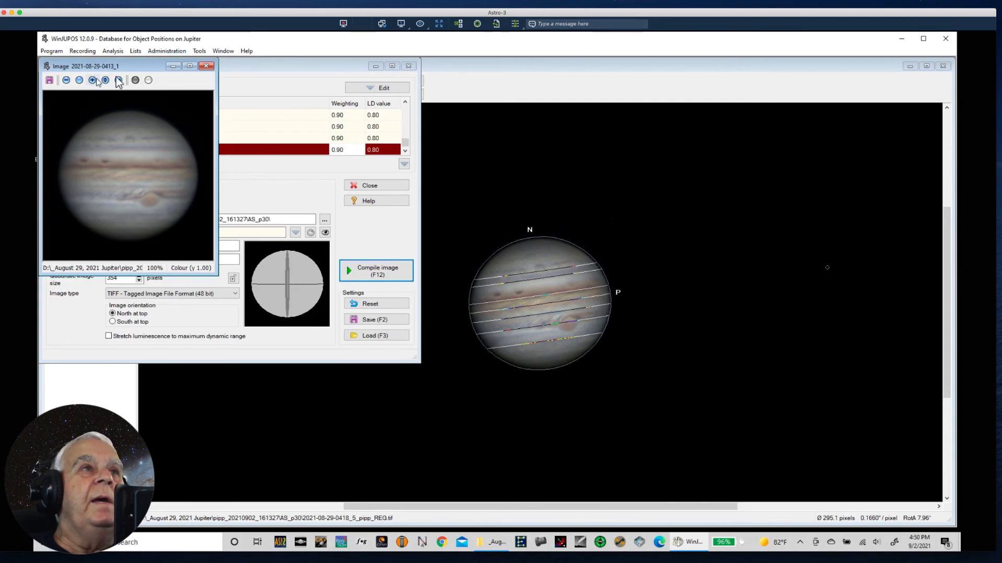
Examine the surface detail of the compiled Jupiter image at enlarged magnification.
left_click(92, 81)
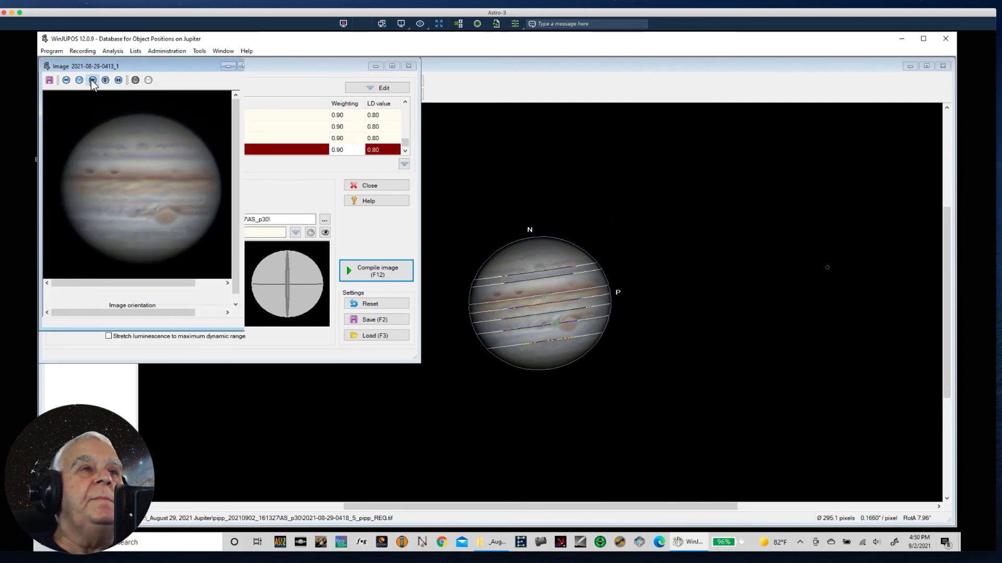
left_click(92, 80)
left_click(92, 81)
left_click(92, 80)
left_click(92, 80)
left_click(92, 80)
left_click(92, 81)
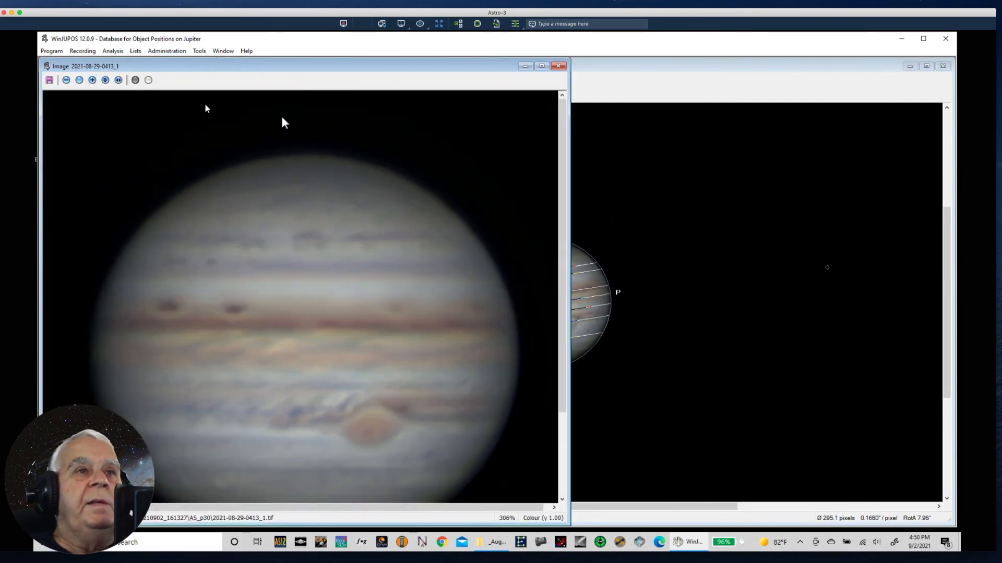
left_click(66, 81)
left_click(67, 80)
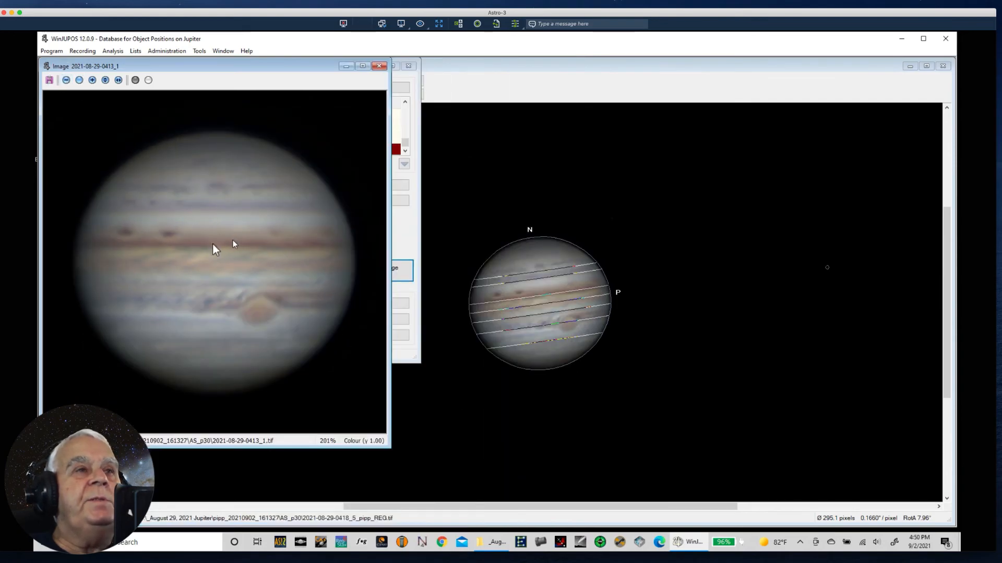